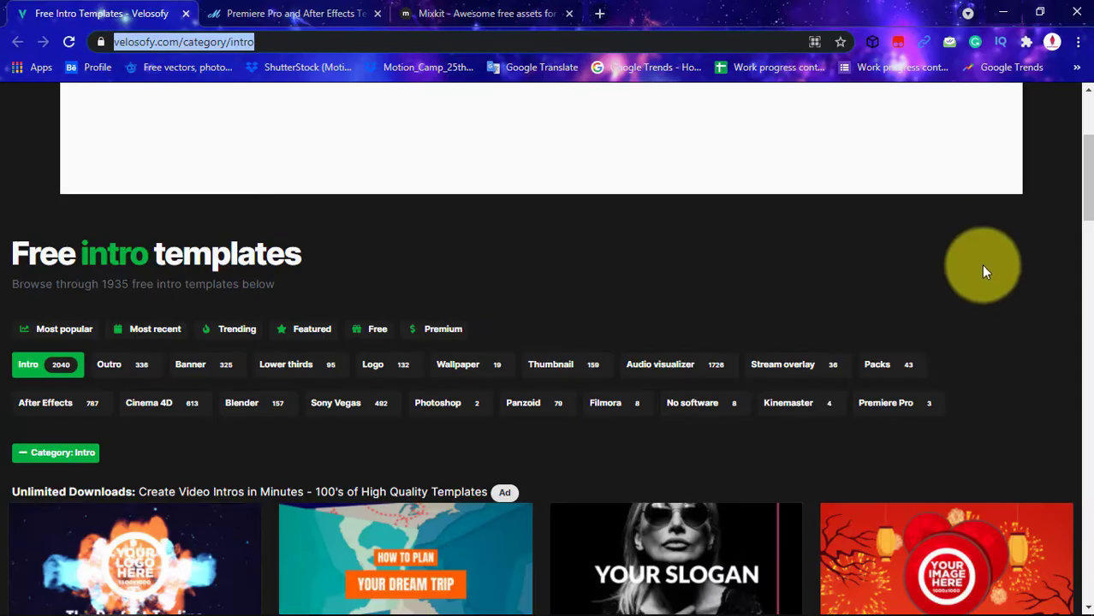
Scroll past the Velosofy free intro template listings to the motionarray.com title card.
scroll(984, 272, "down", 2)
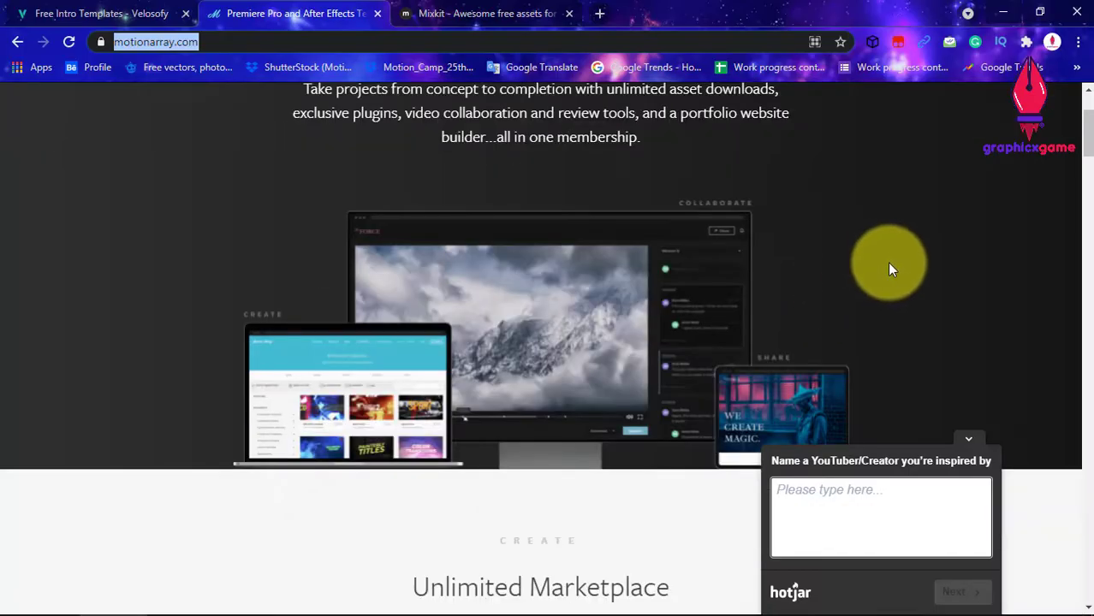
Scroll down through the Motion Array Unlimited Marketplace homepage listings.
scroll(886, 262, "down", 2)
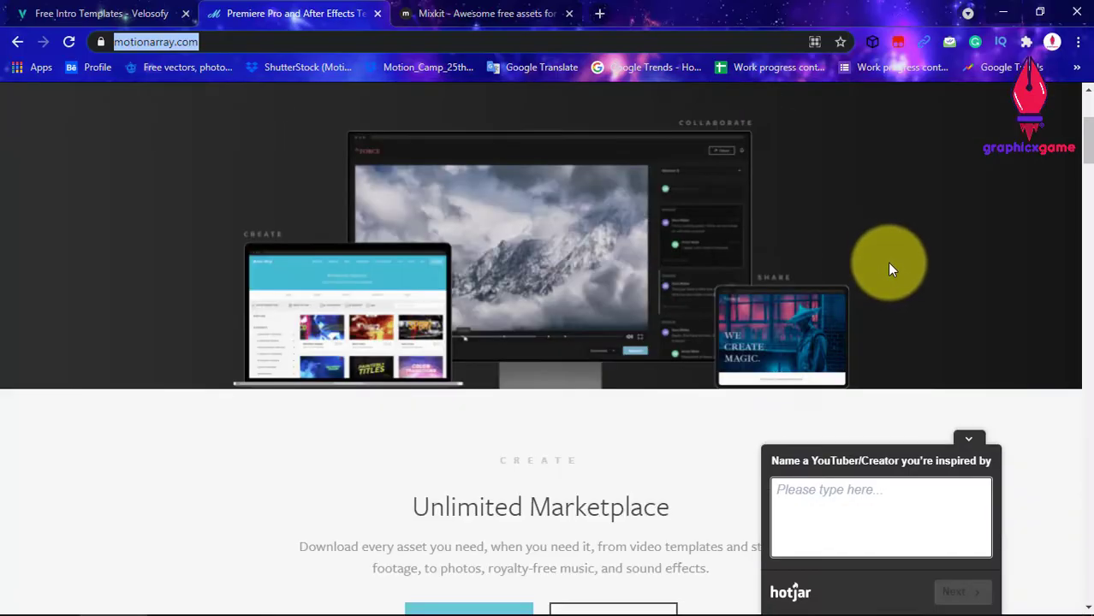
scroll(887, 262, "down", 2)
scroll(947, 362, "down", 2)
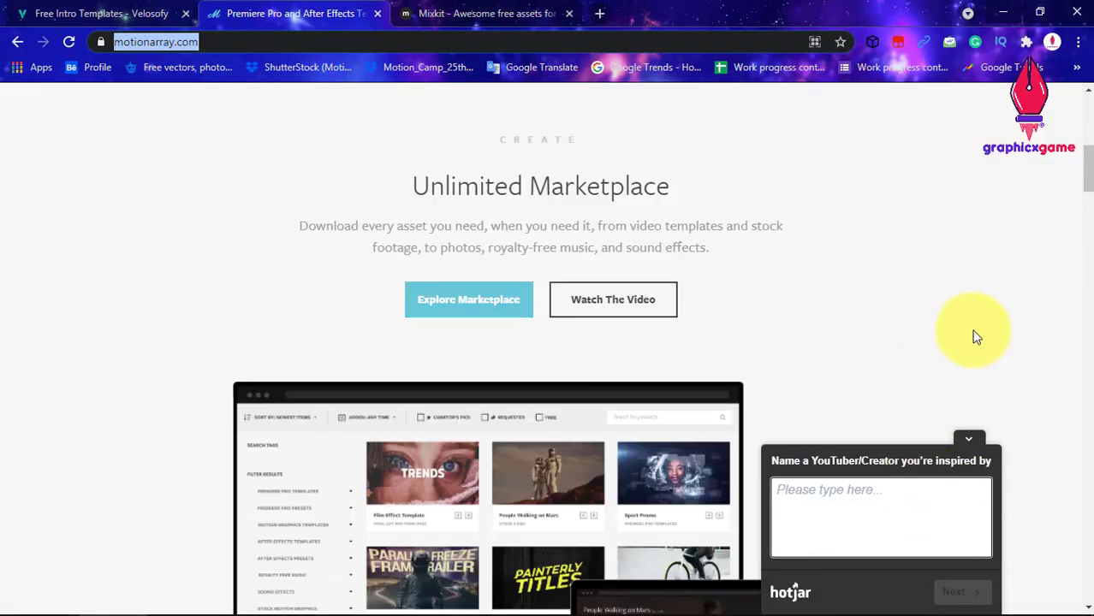
scroll(840, 274, "down", 2)
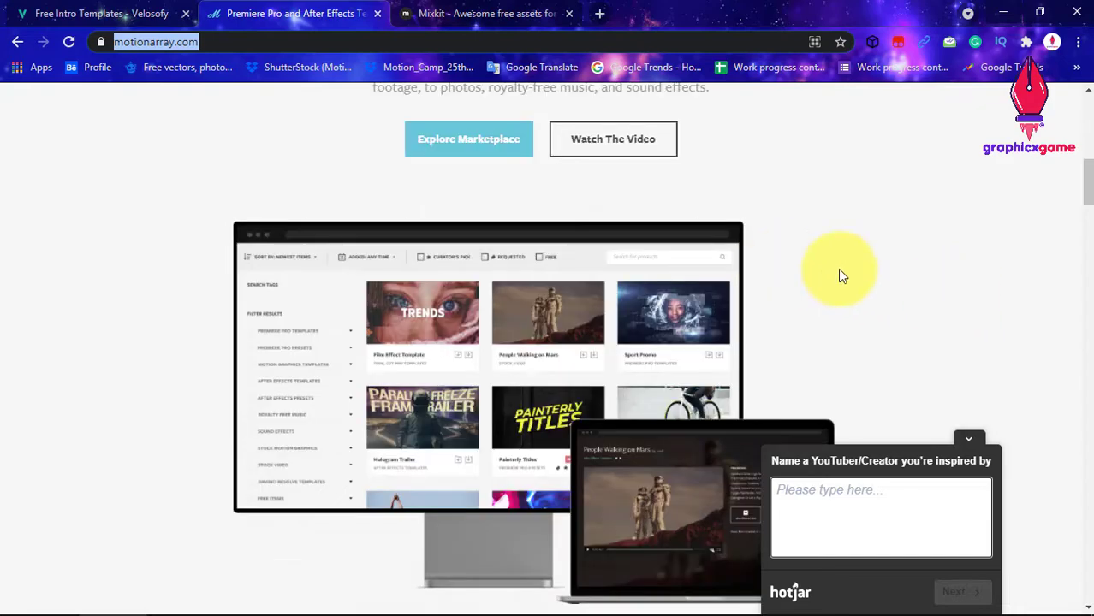
scroll(874, 263, "down", 3)
scroll(874, 258, "down", 2)
scroll(874, 265, "down", 4)
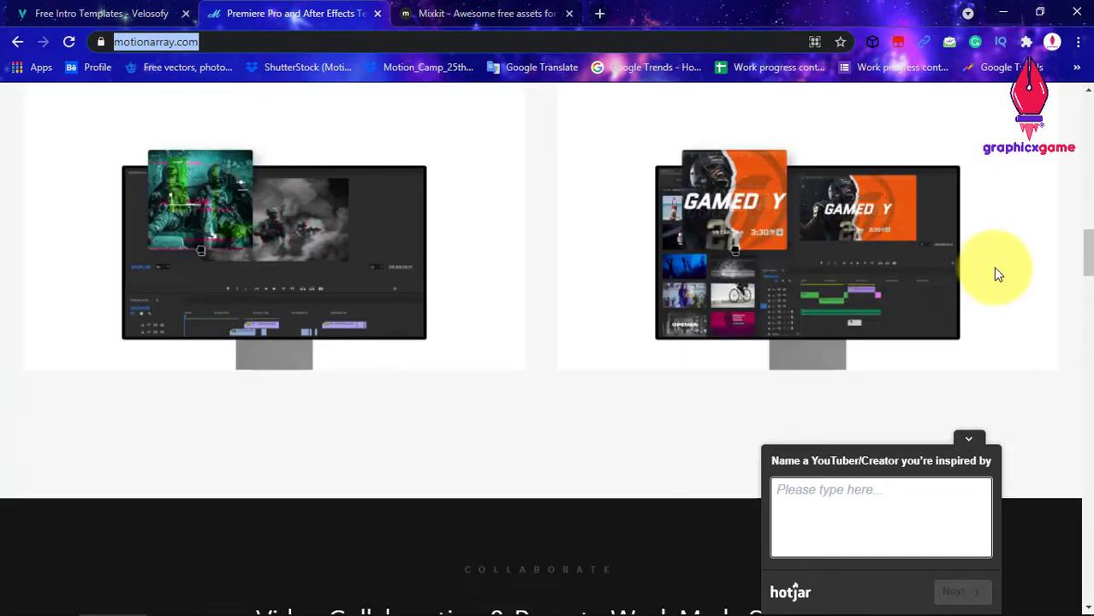
scroll(993, 268, "down", 3)
scroll(630, 220, "up", 2)
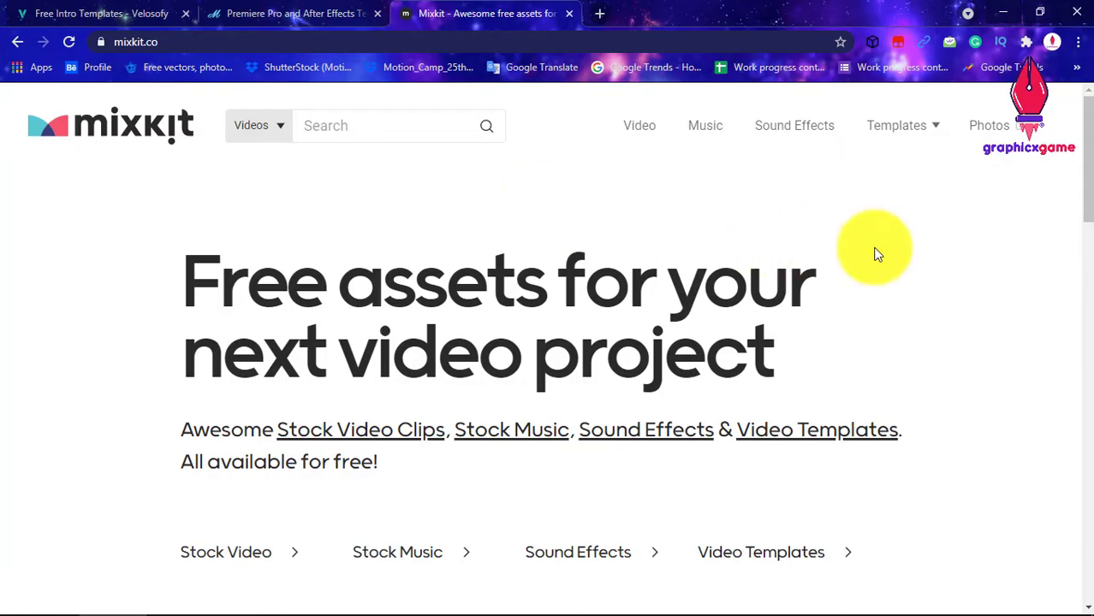
Browse the Mixkit homepage and go to its free After Effects templates.
mouse_move(925, 132)
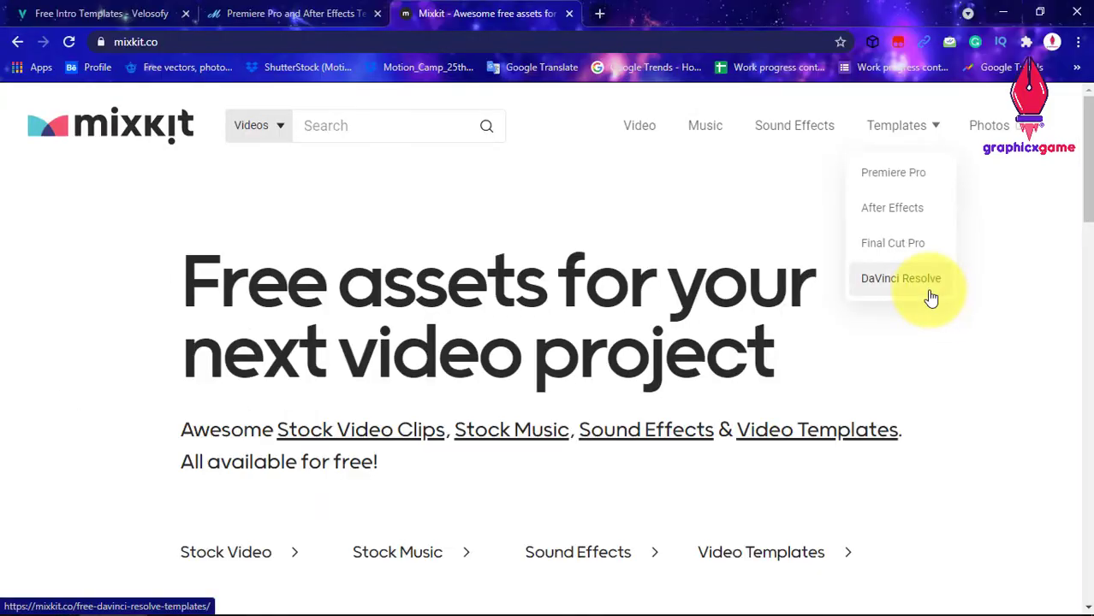
scroll(929, 239, "down", 4)
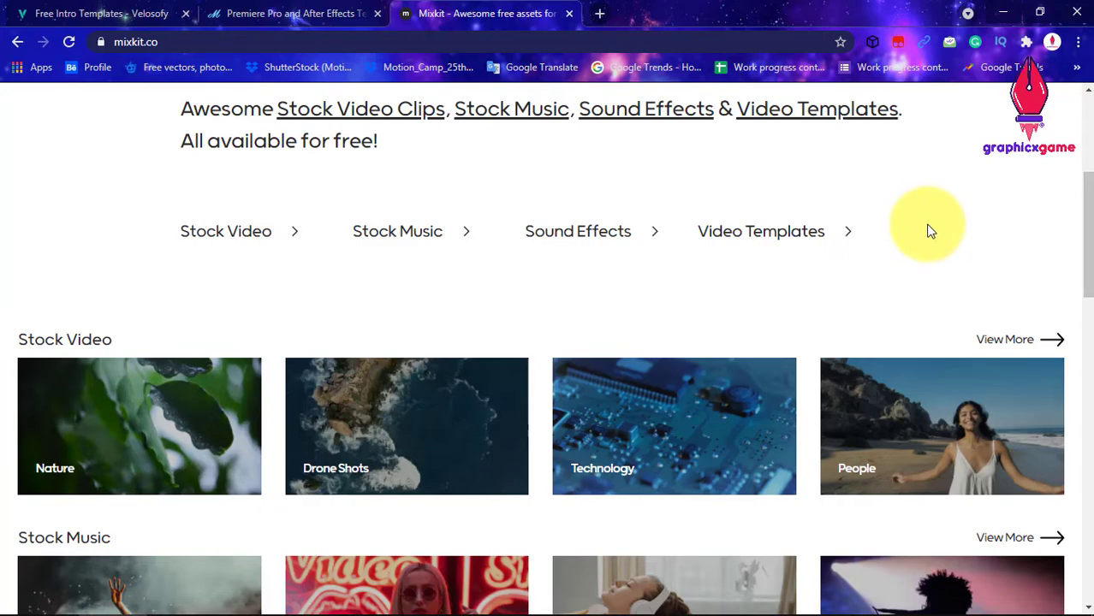
scroll(930, 231, "down", 2)
scroll(926, 222, "down", 1)
scroll(926, 222, "down", 1)
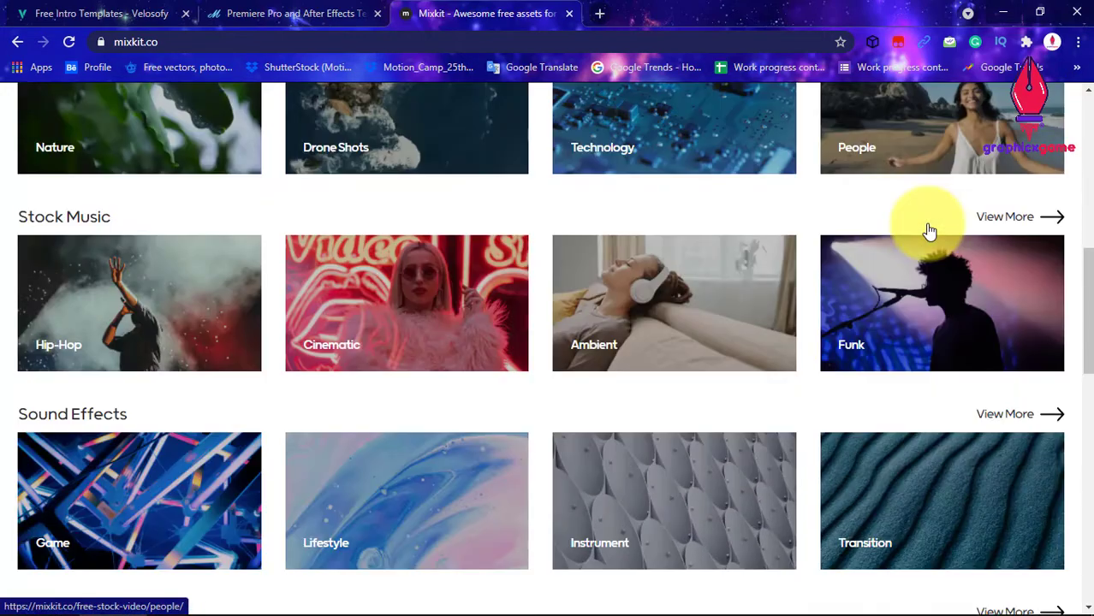
scroll(926, 222, "down", 2)
scroll(930, 232, "up", 10)
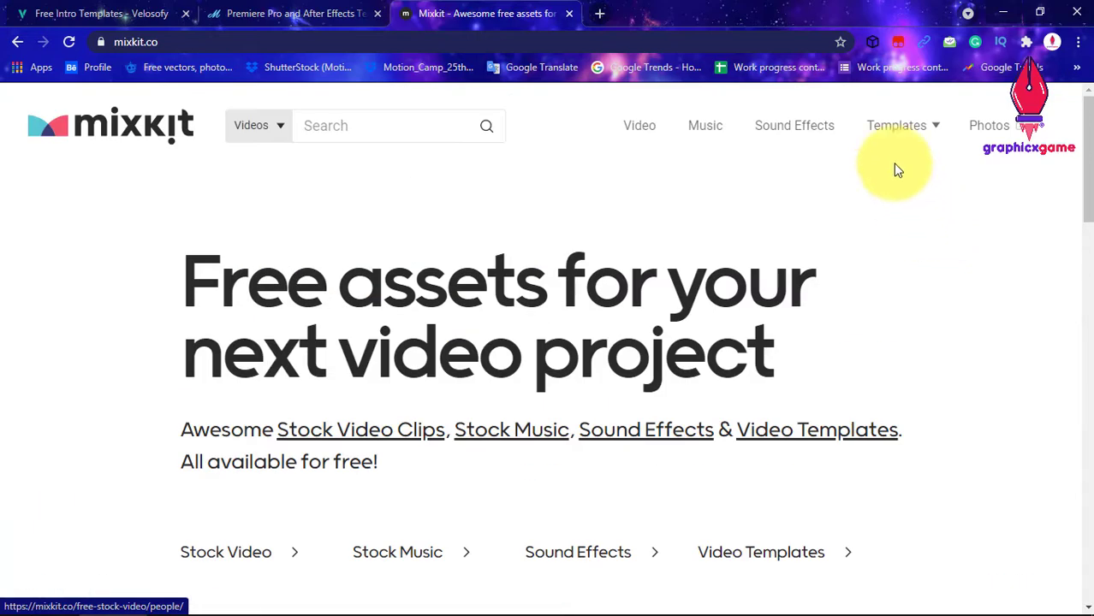
left_click(900, 223)
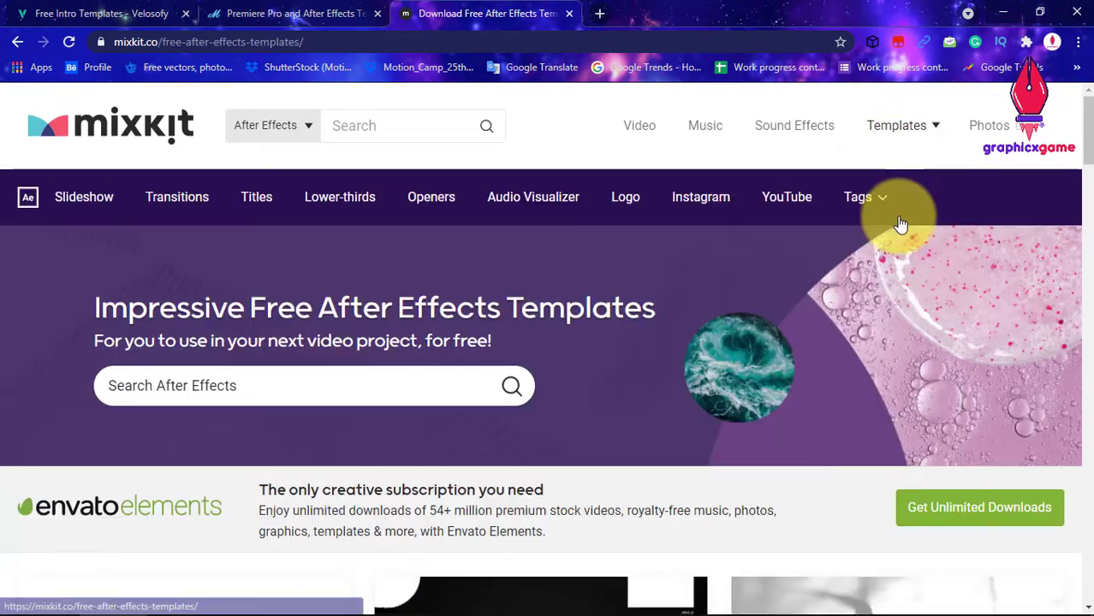
Show the template tags, scroll the list, and open Swirling Color Logo Reveal.
left_click(874, 203)
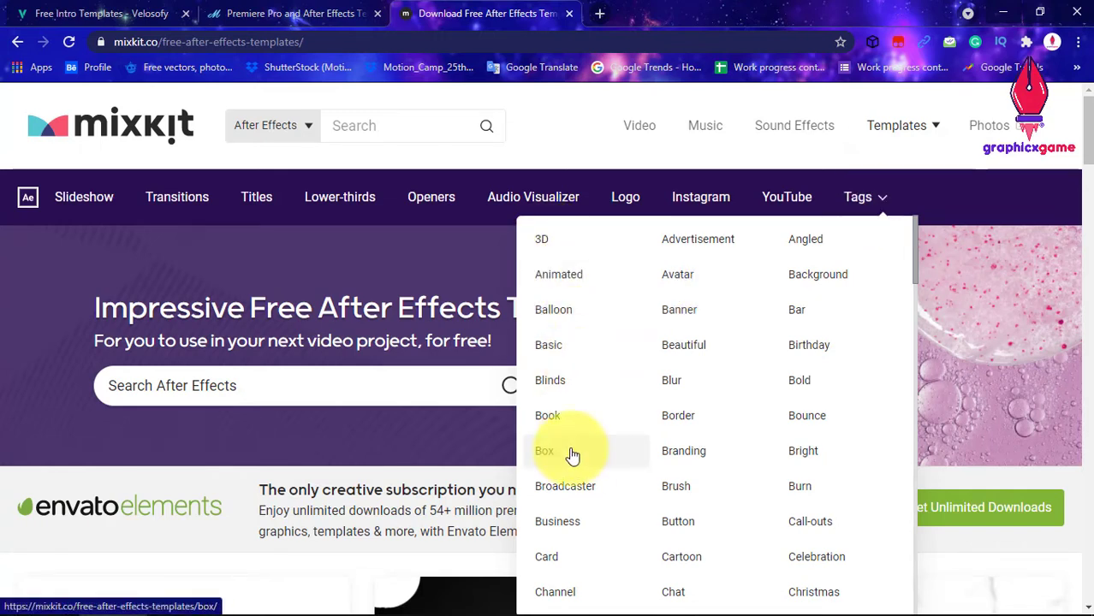
scroll(1019, 265, "down", 2)
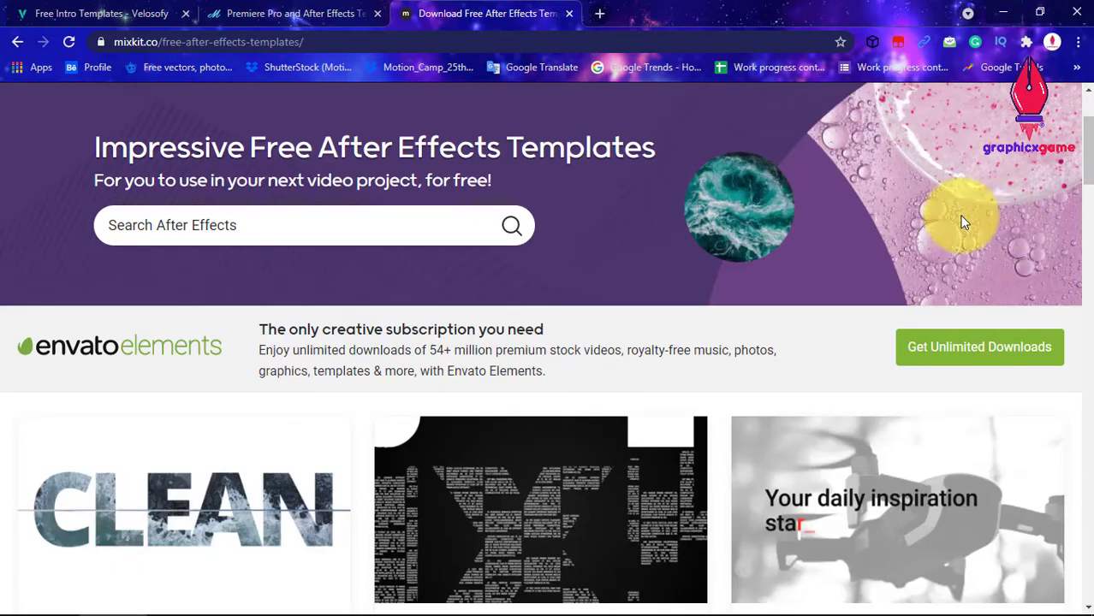
scroll(959, 218, "down", 2)
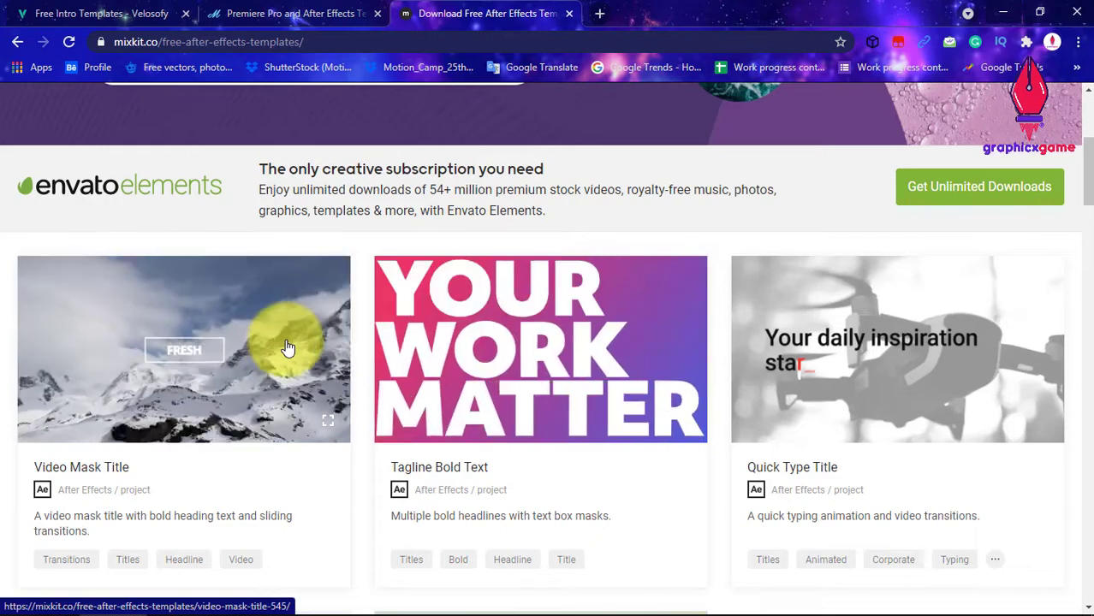
scroll(993, 377, "down", 5)
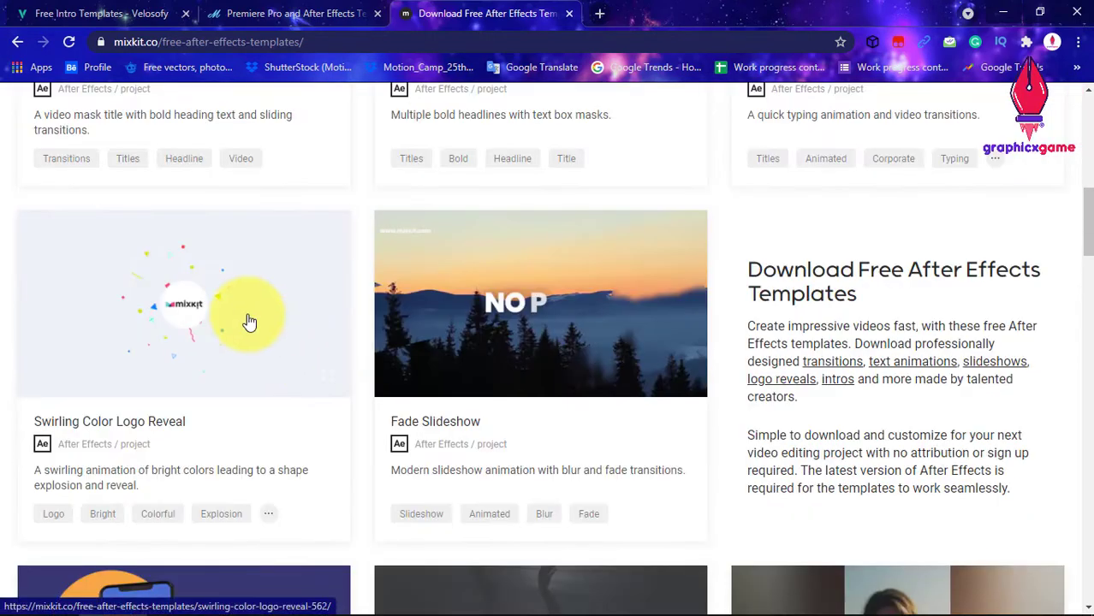
left_click(248, 321)
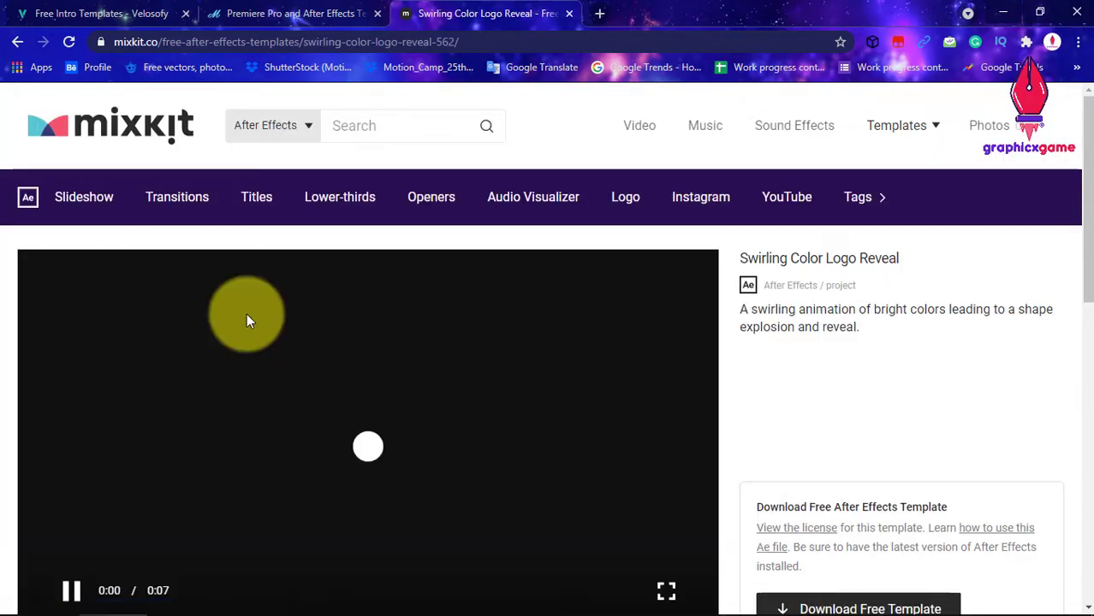
Review the Swirling Color Logo Reveal page, then switch to its downloaded ZIP in File Explorer.
scroll(652, 328, "down", 1)
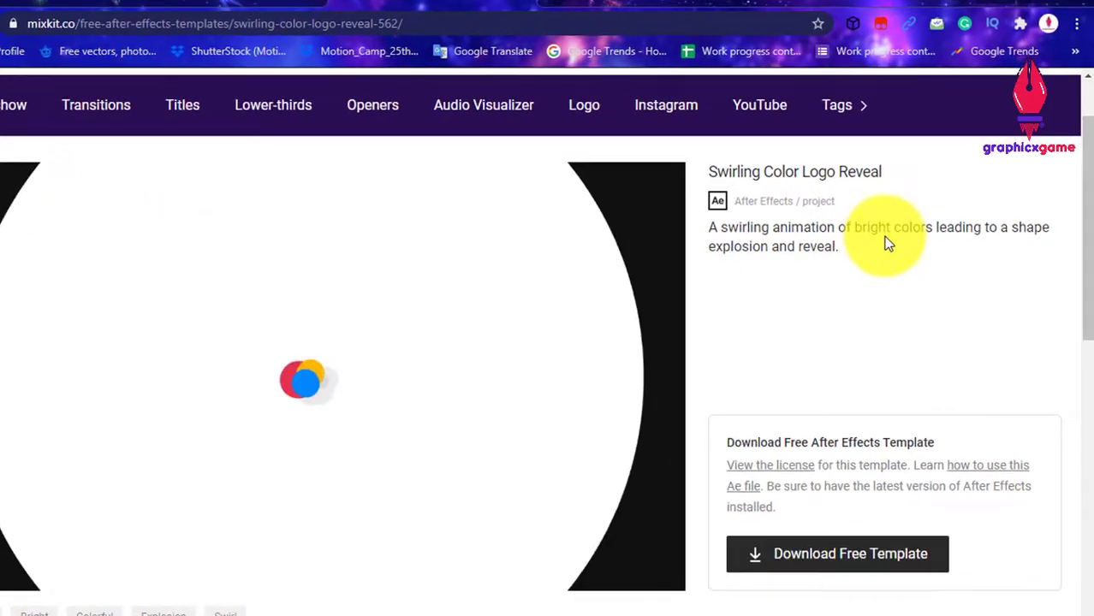
scroll(881, 239, "down", 2)
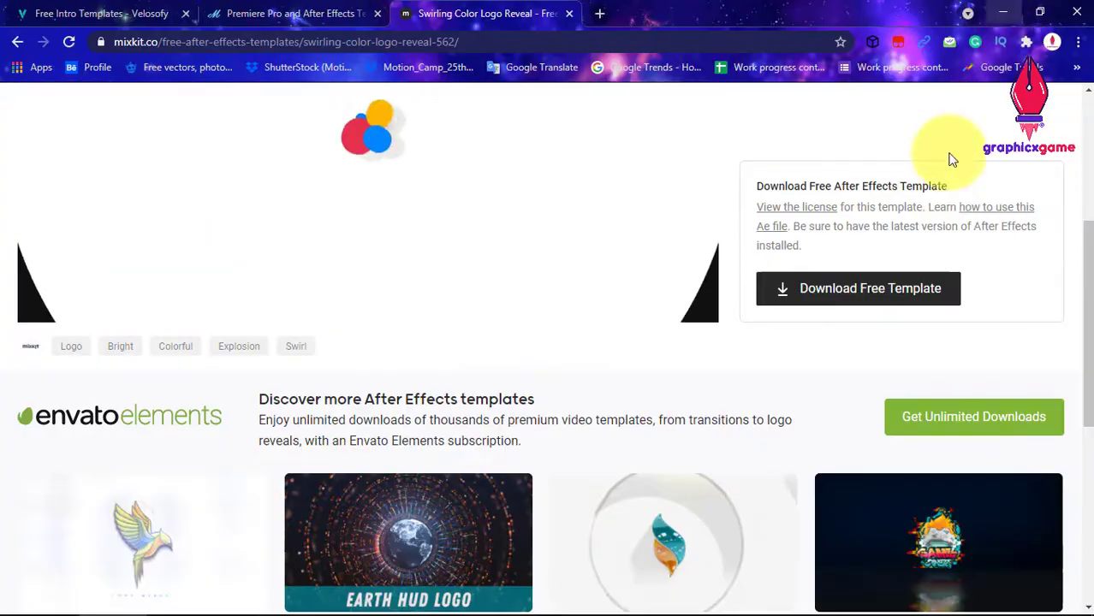
scroll(937, 202, "up", 3)
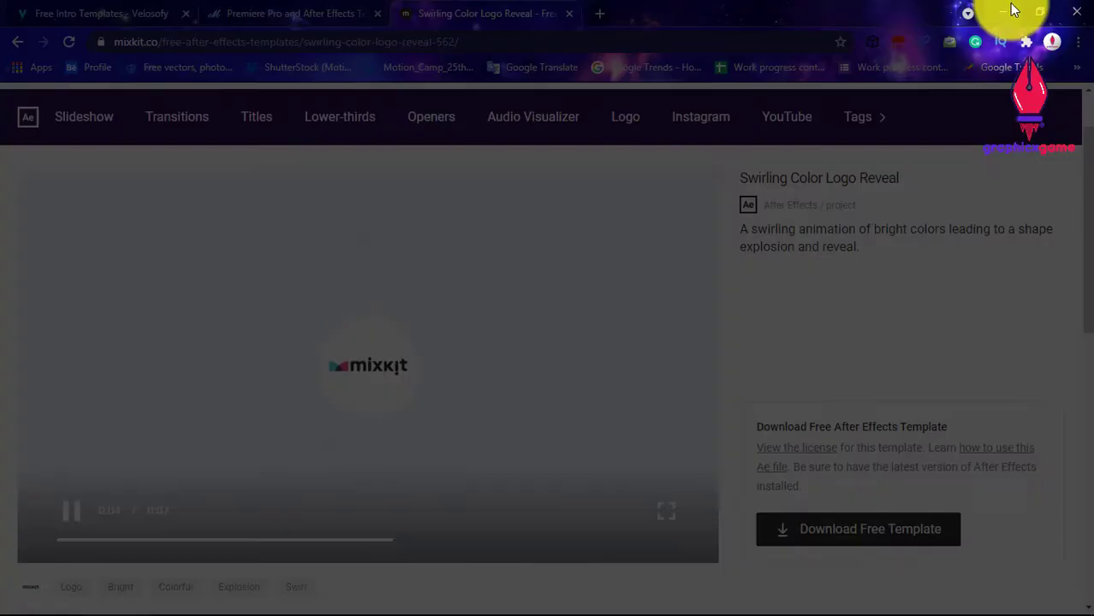
left_click(1013, 11)
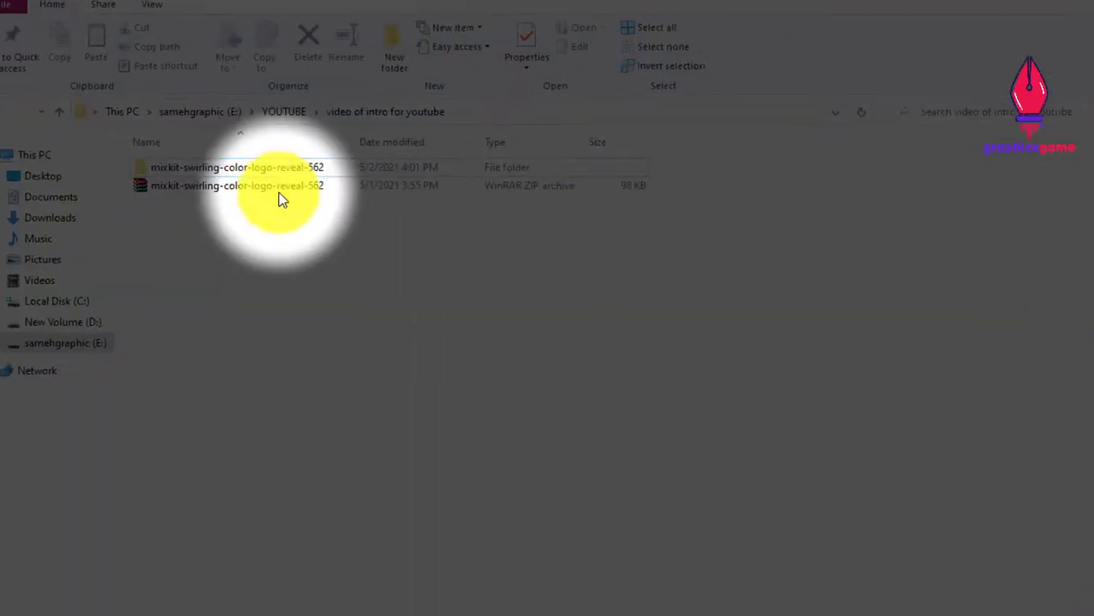
Open Colorful Logo Reveal from the extracted mixkit-swirling-color-logo-reveal-562 folder in After Effects 2020.
right_click(286, 171)
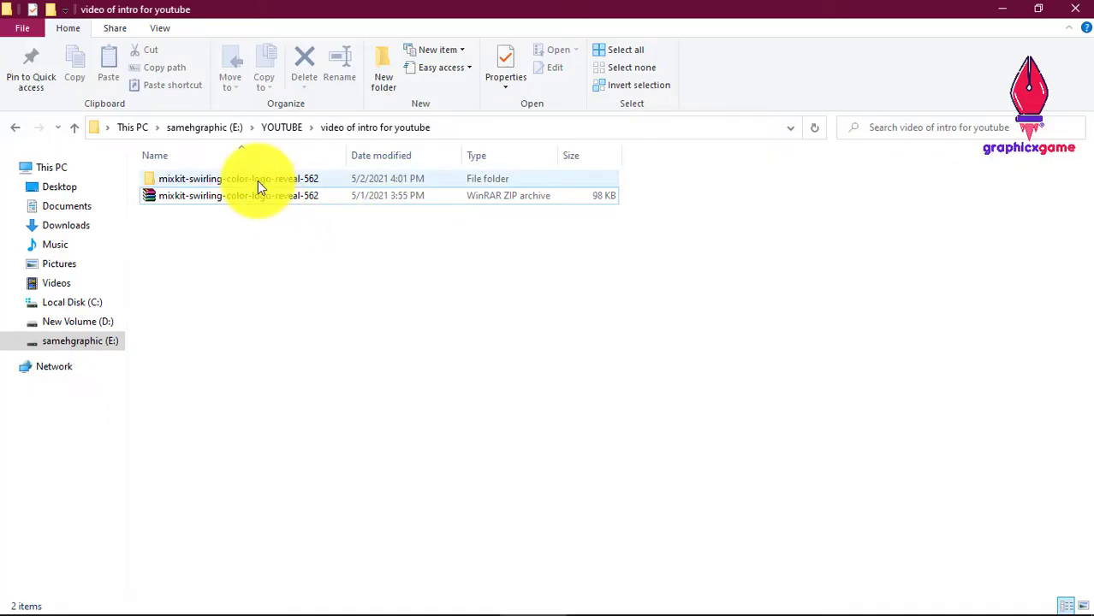
double_click(257, 180)
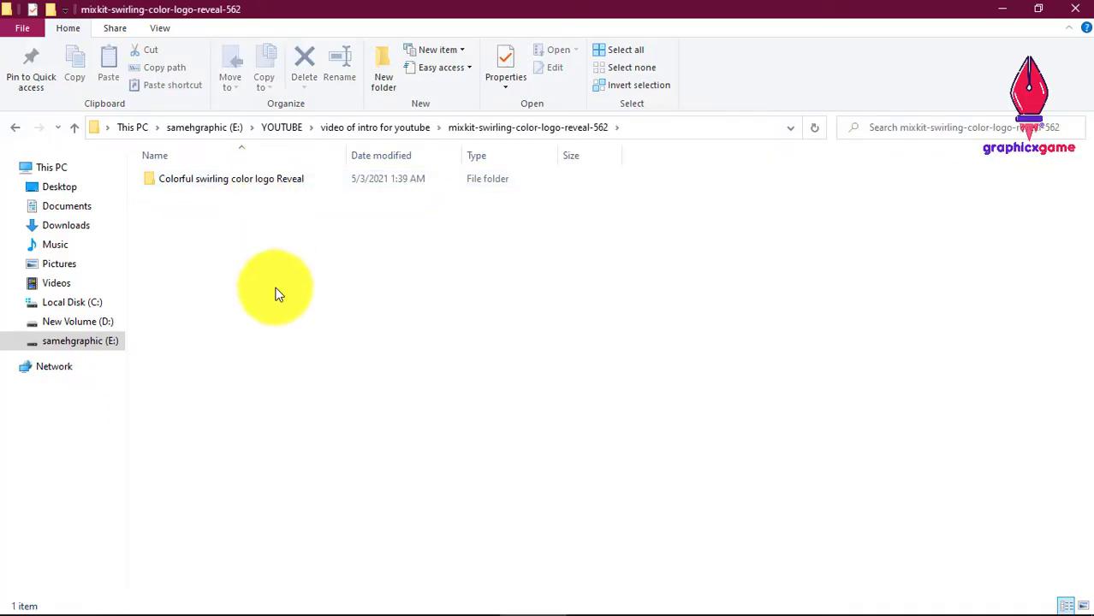
double_click(281, 186)
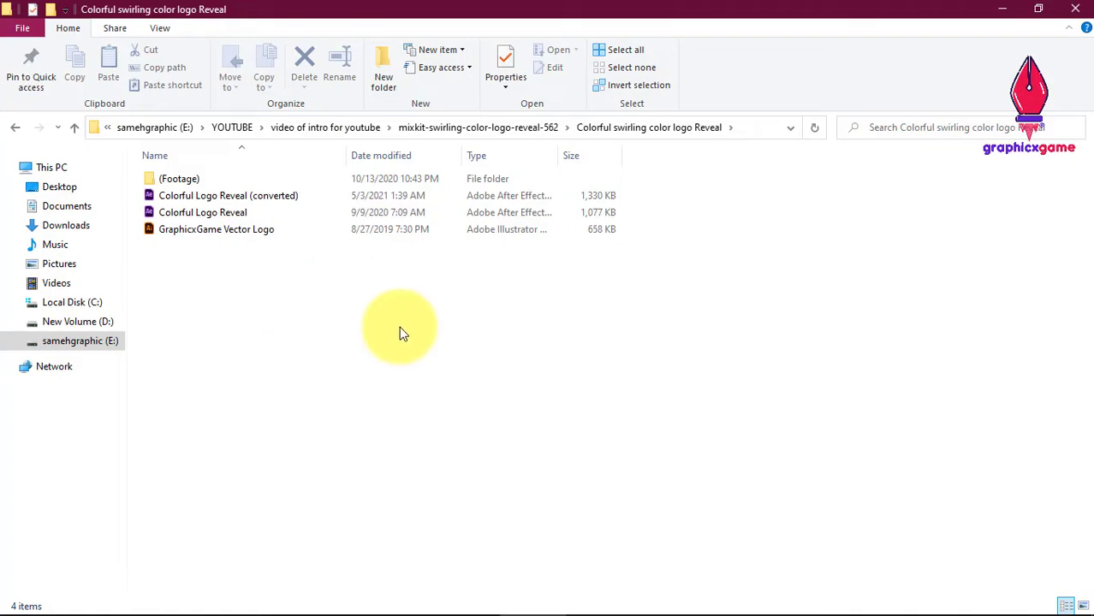
left_click(205, 214)
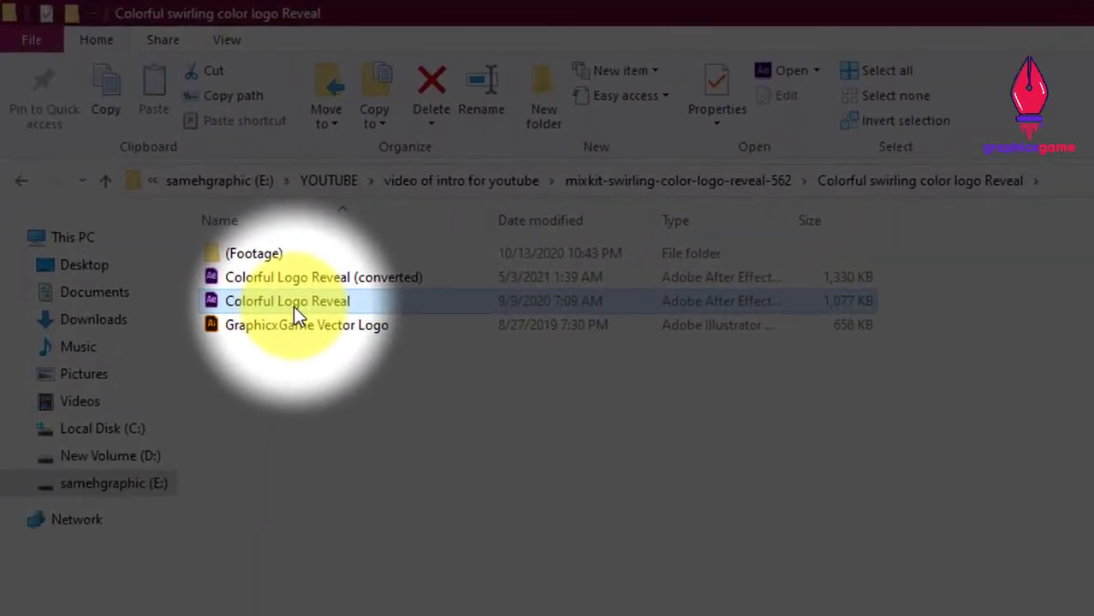
right_click(293, 308)
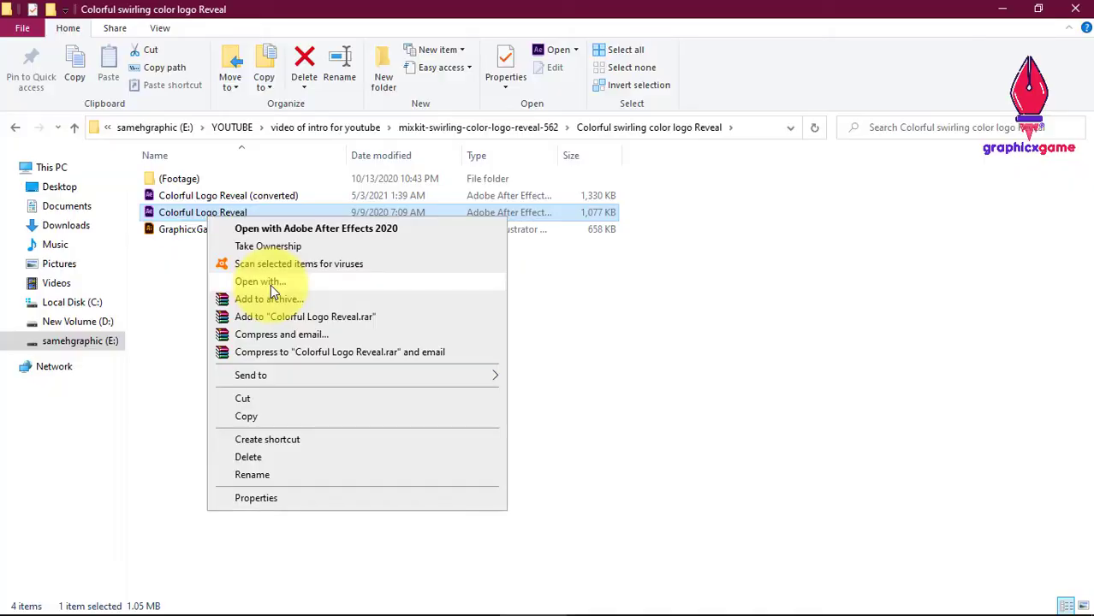
left_click(271, 283)
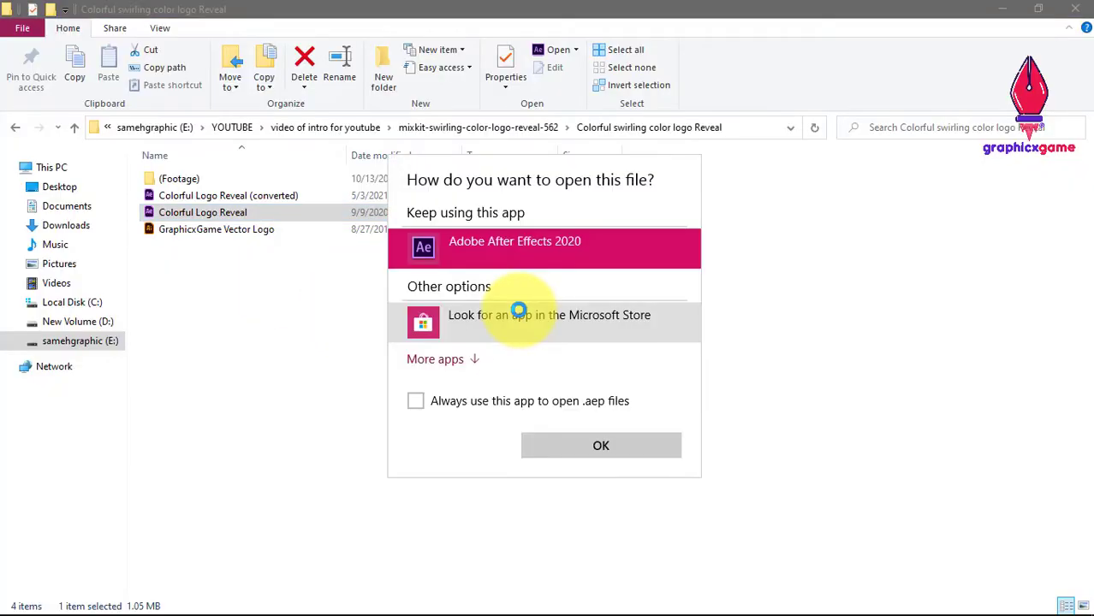
left_click(600, 440)
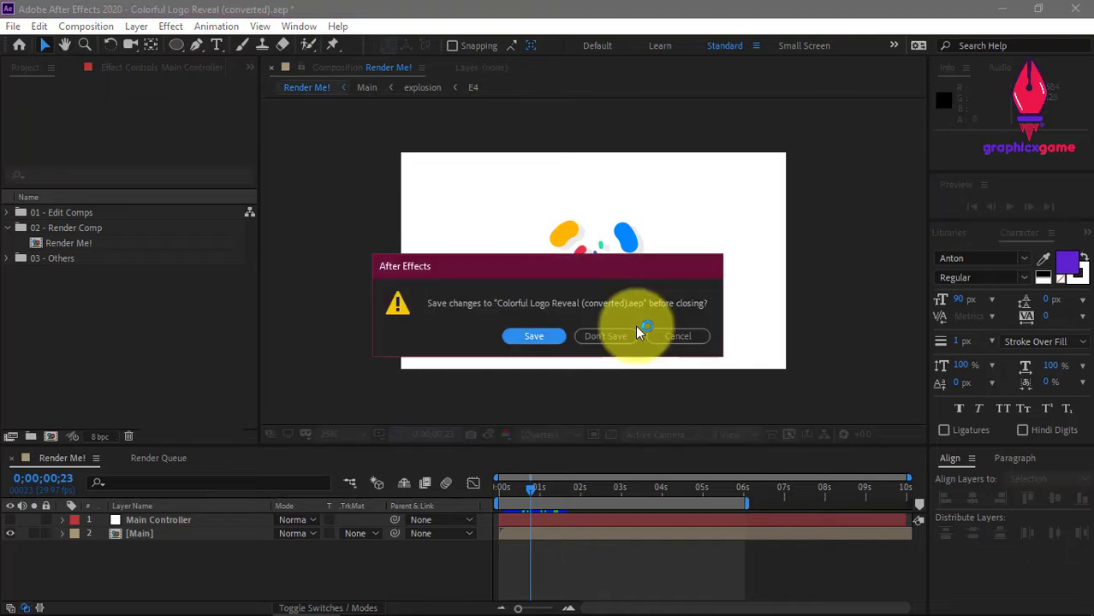
Dismiss the save and conversion prompts, set Quarter resolution, and RAM-preview Render Me!
left_click(610, 337)
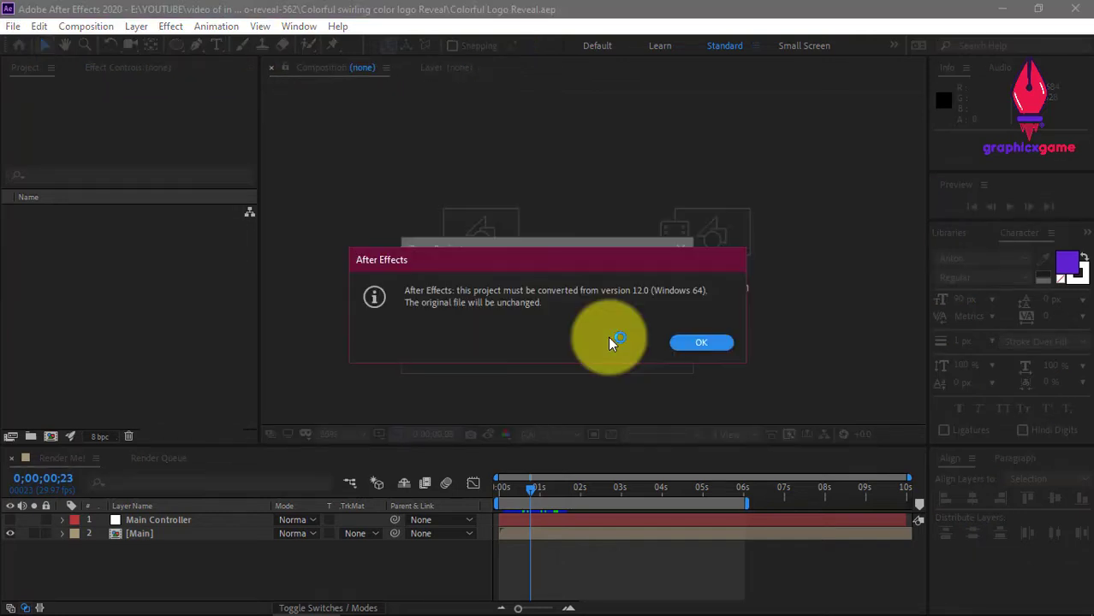
left_click(709, 338)
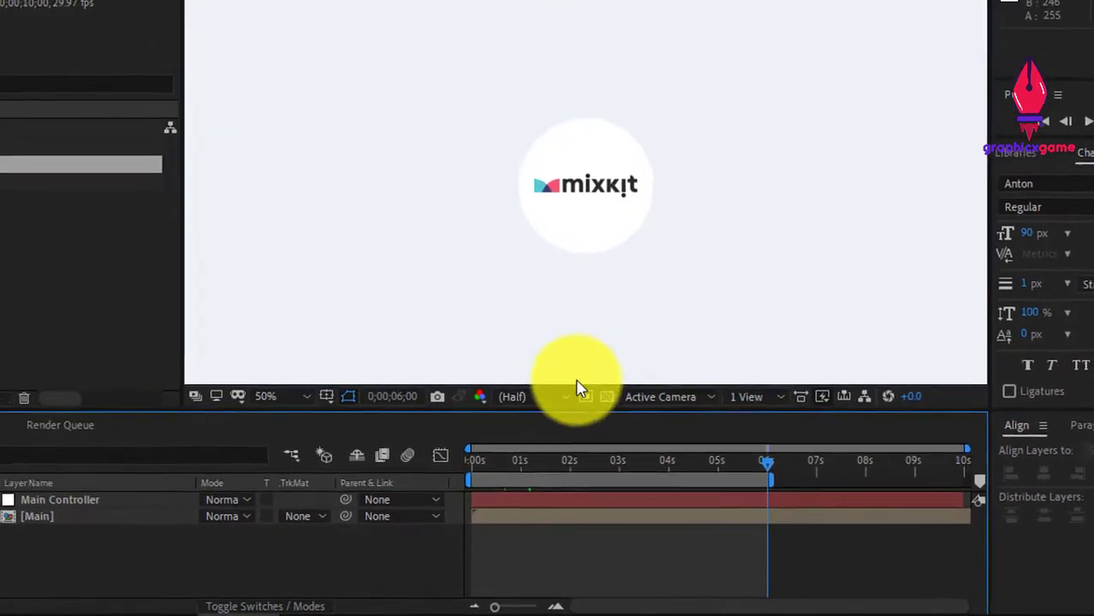
left_click(571, 418)
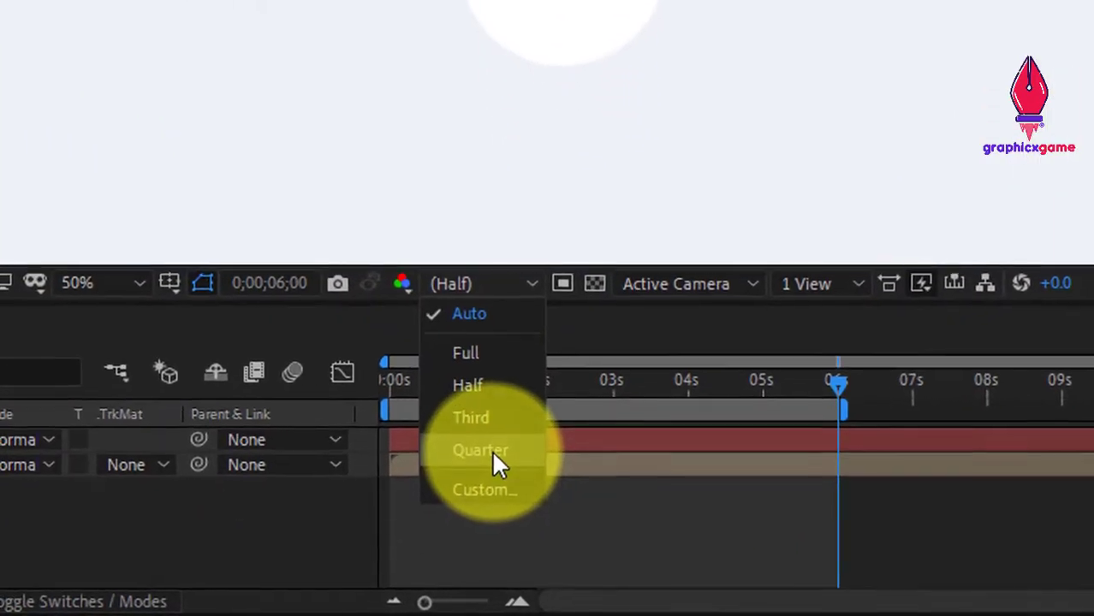
left_click(489, 458)
left_click(528, 278)
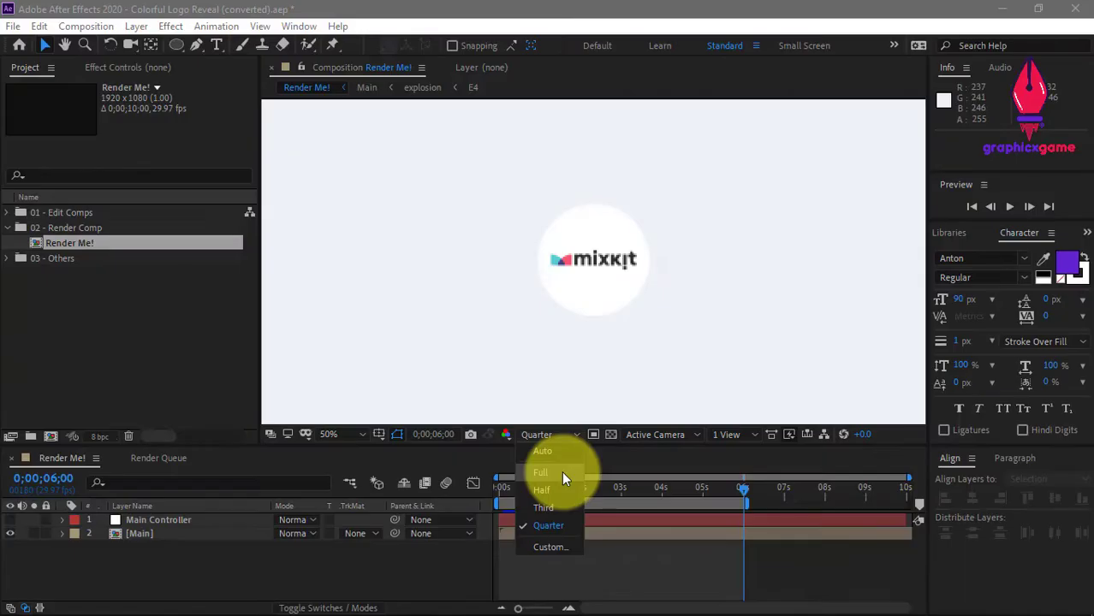
left_click(560, 526)
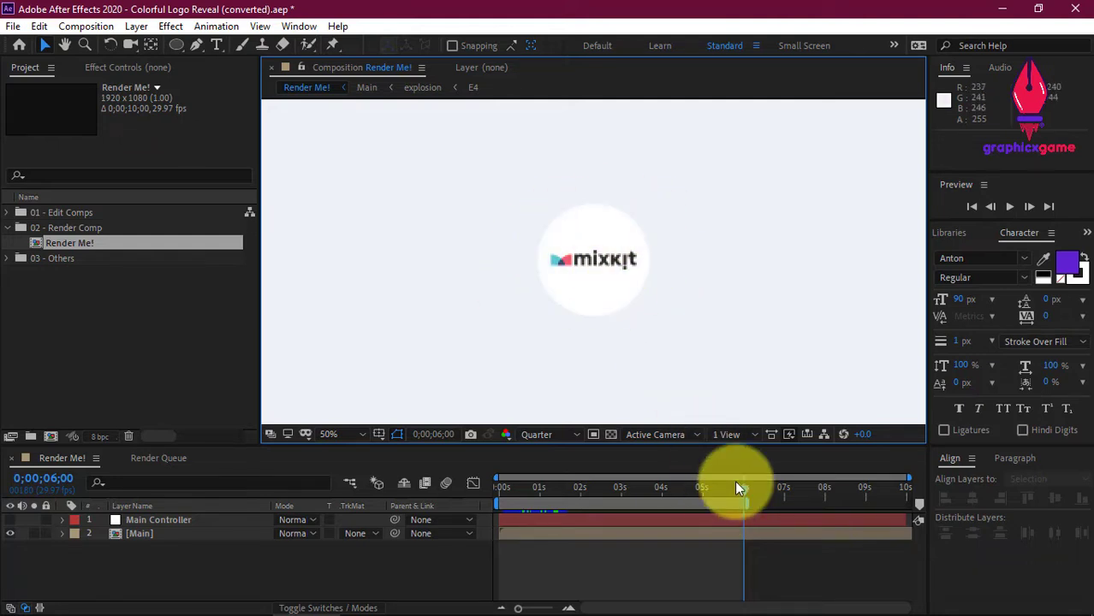
key("KP_0")
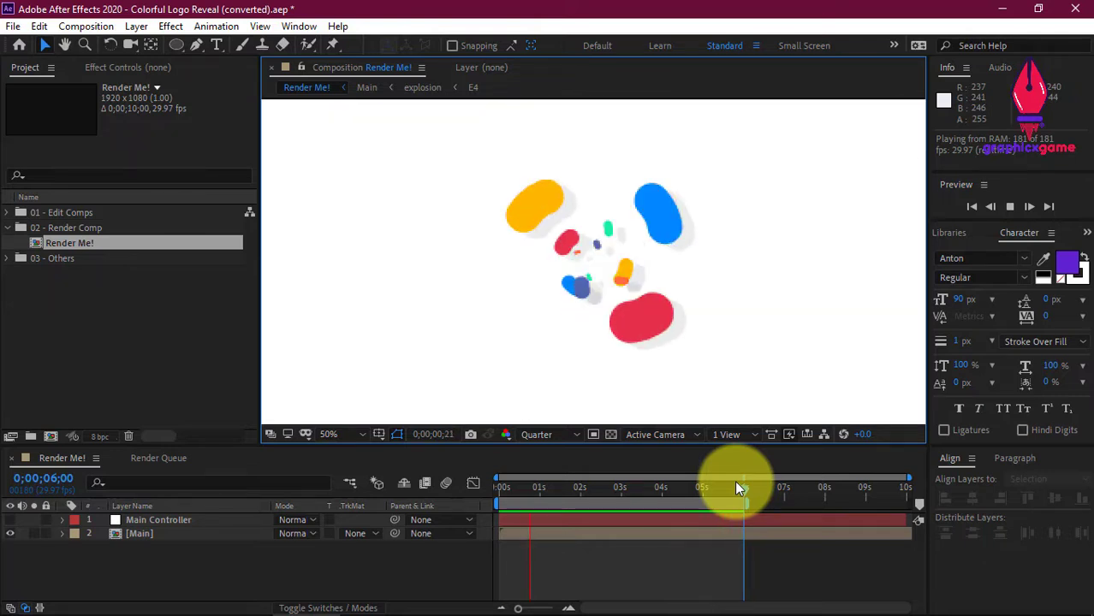
key("space")
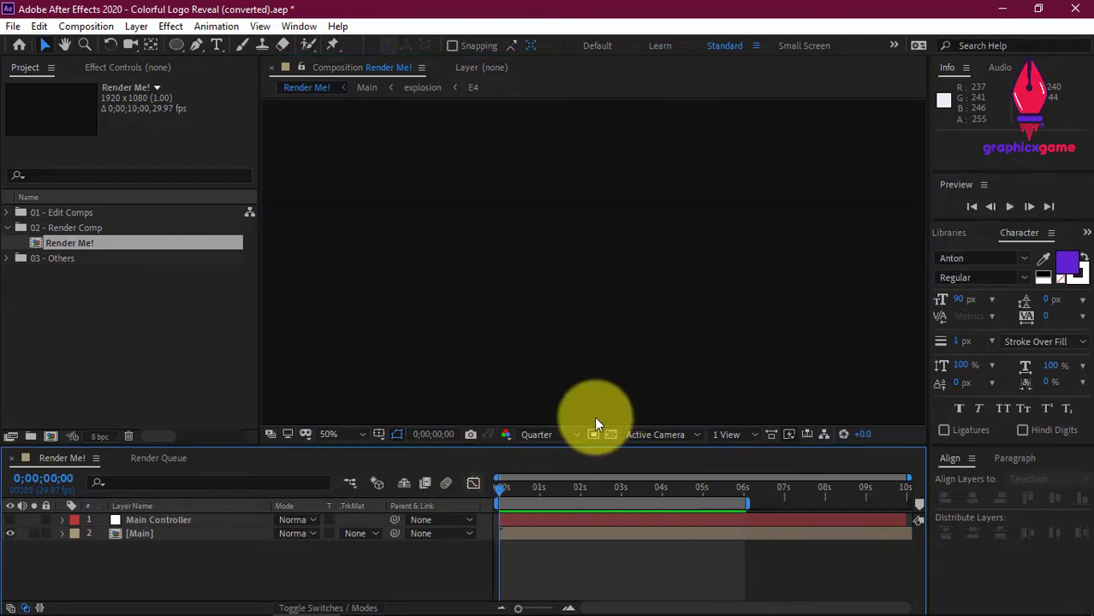
Drag GraphicxGame Vector Logo from File Explorer onto Illustrator to open it.
left_click(1002, 9)
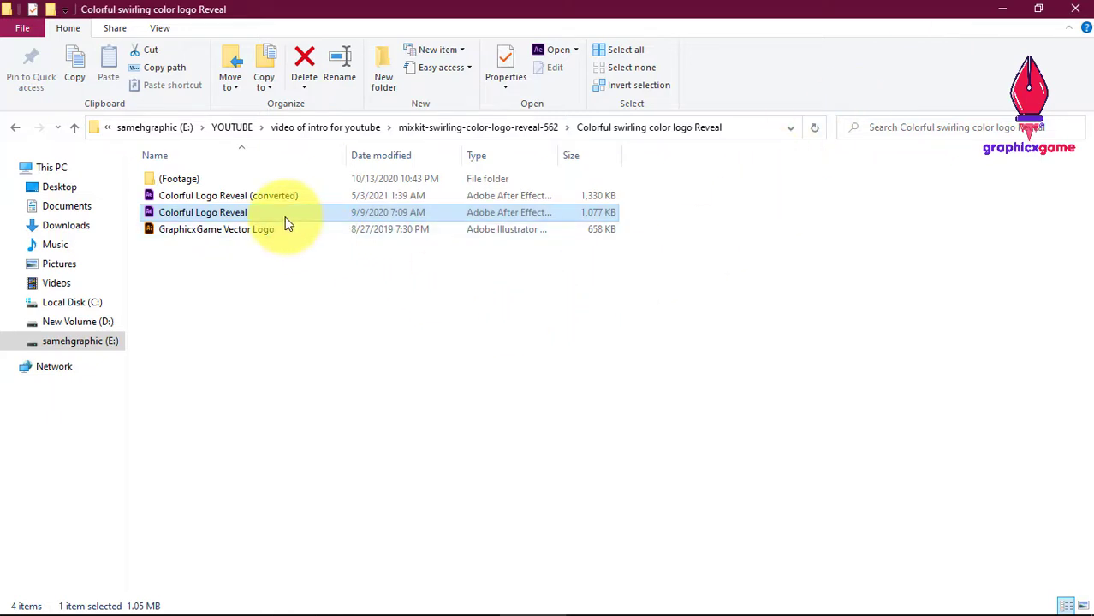
left_click(254, 231)
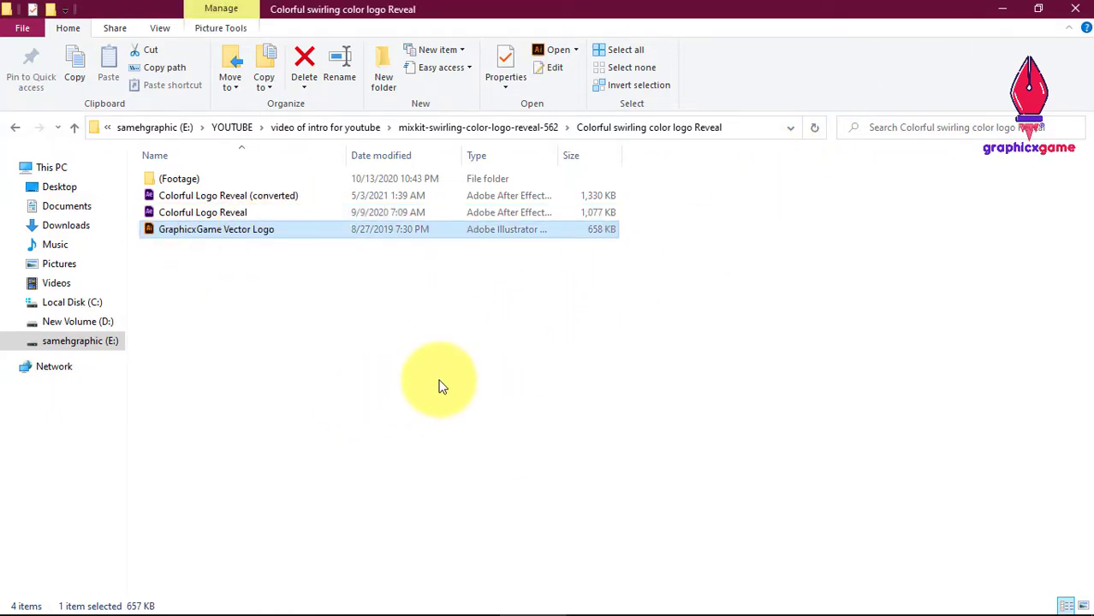
mouse_move(206, 233)
left_mouse_down()
mouse_move(306, 380)
mouse_move(272, 599)
mouse_move(421, 312)
mouse_move(695, 266)
left_mouse_up()
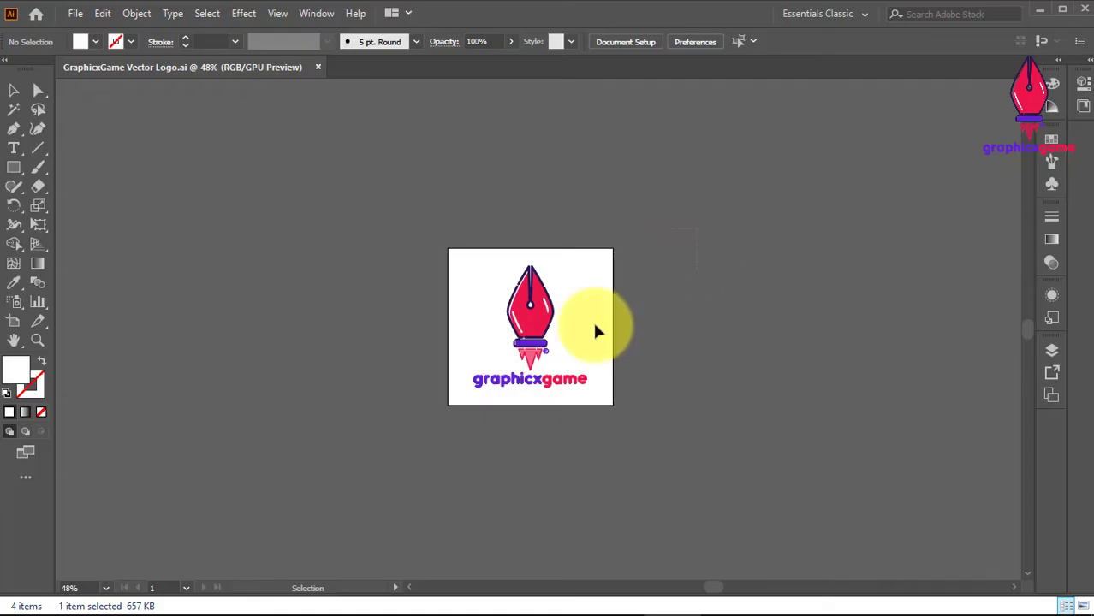
Inspect the logo artwork by selecting it and toggling outline view.
left_click_drag(403, 440, 732, 329)
key("ctrl+y")
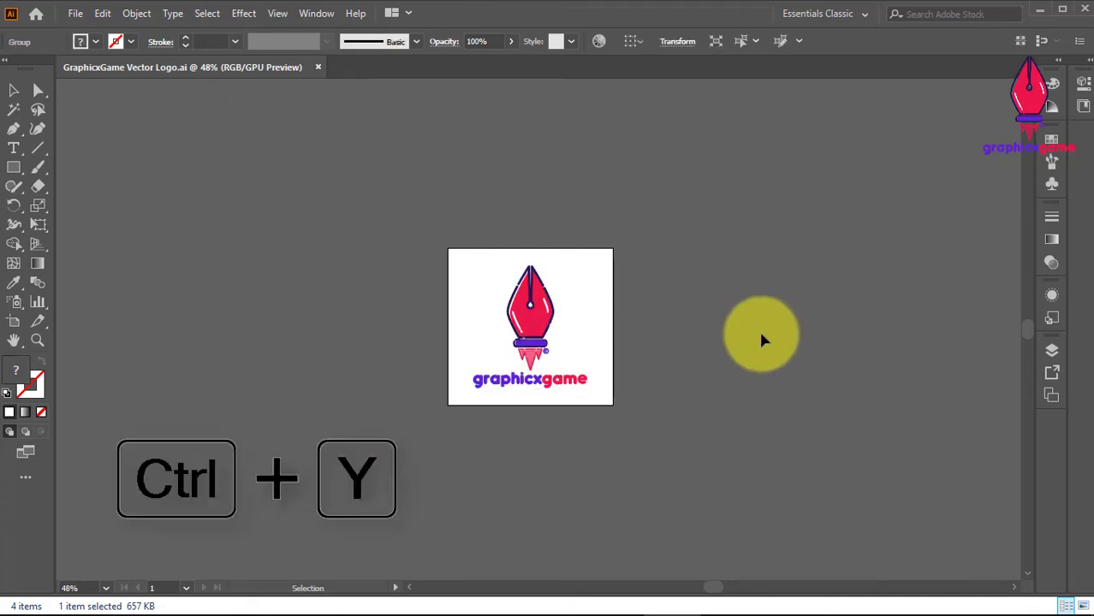
left_click(764, 340)
key("ctrl+y")
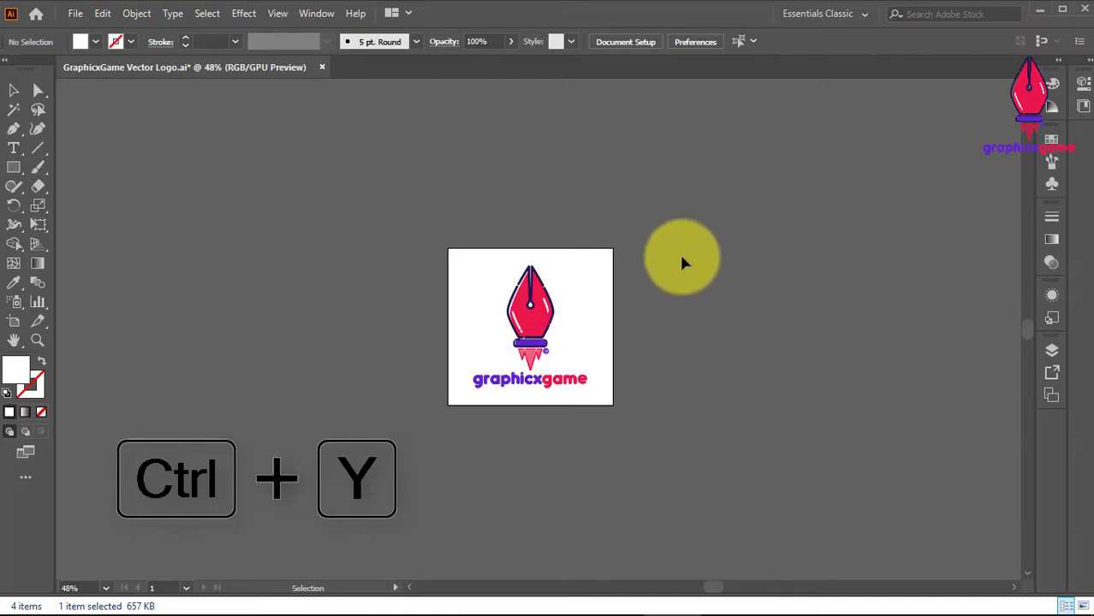
left_click_drag(684, 261, 432, 436)
left_click(659, 382)
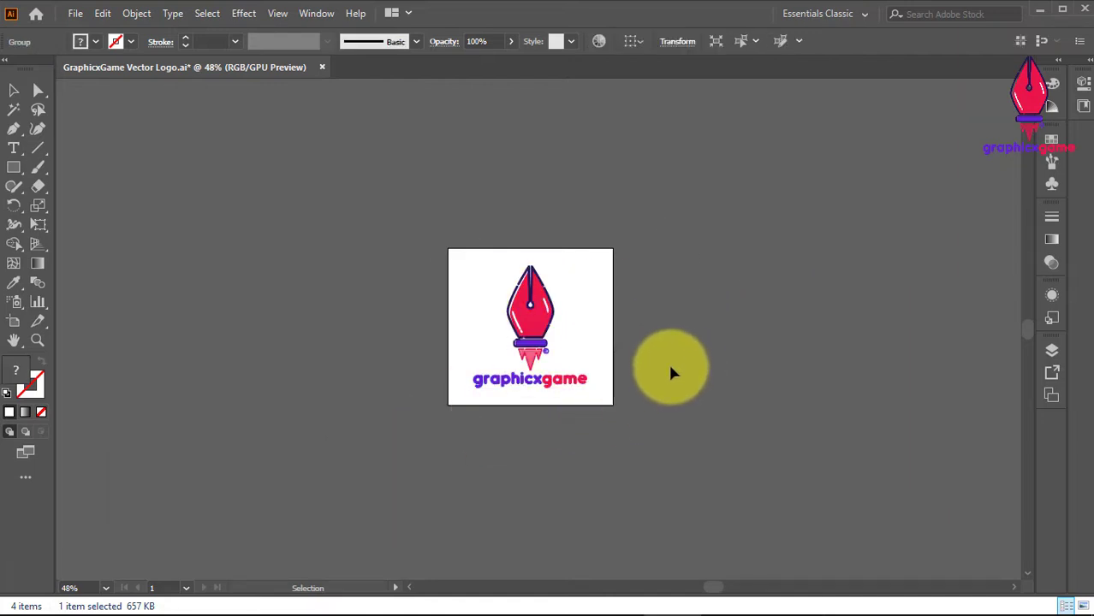
left_click(1038, 13)
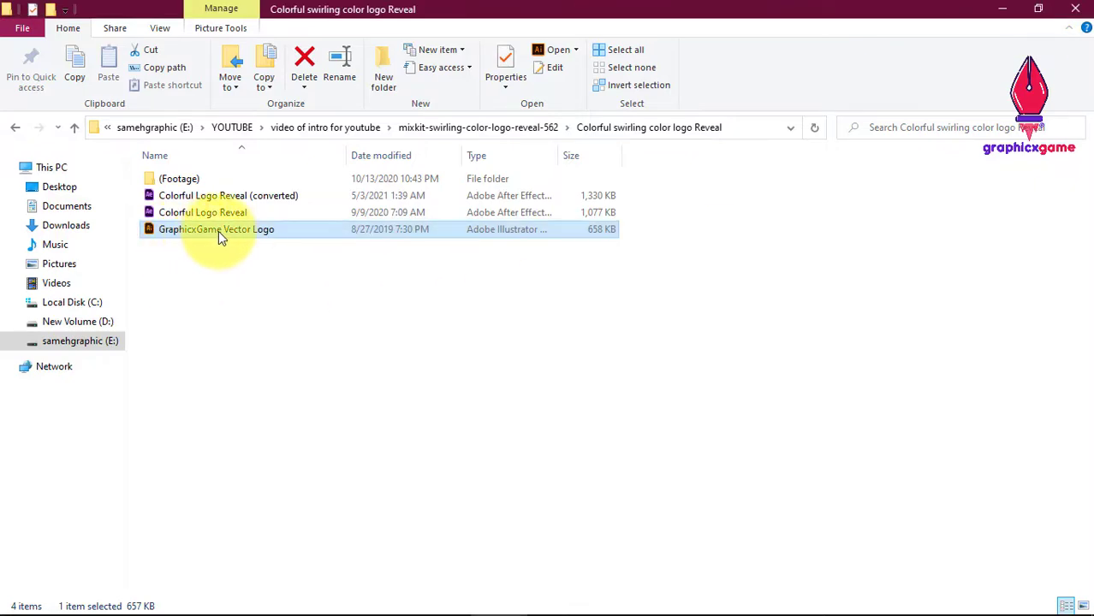
mouse_move(346, 599)
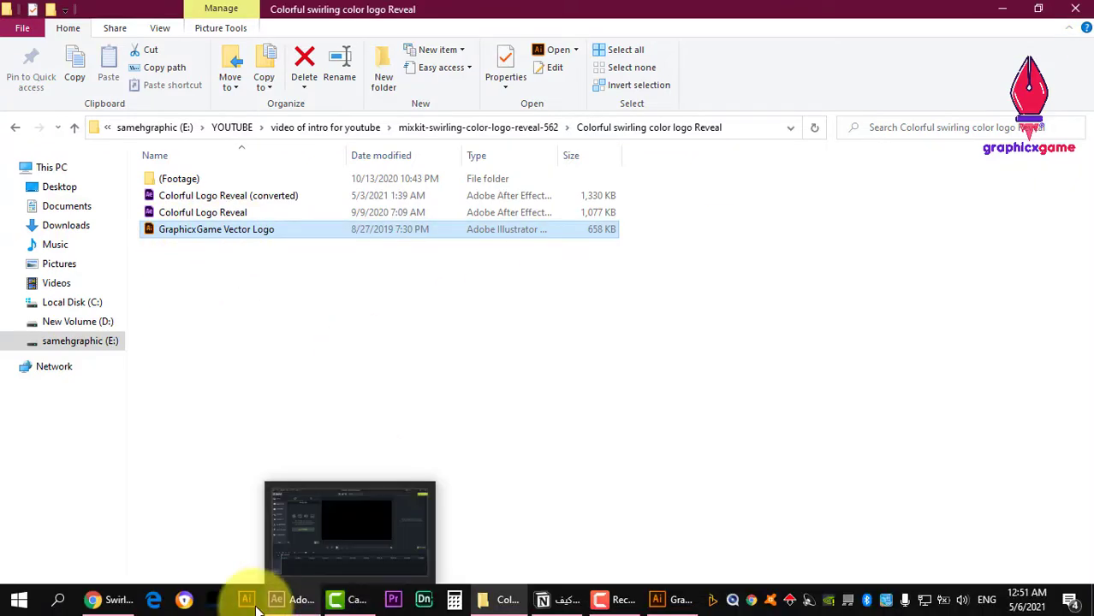
left_click(680, 599)
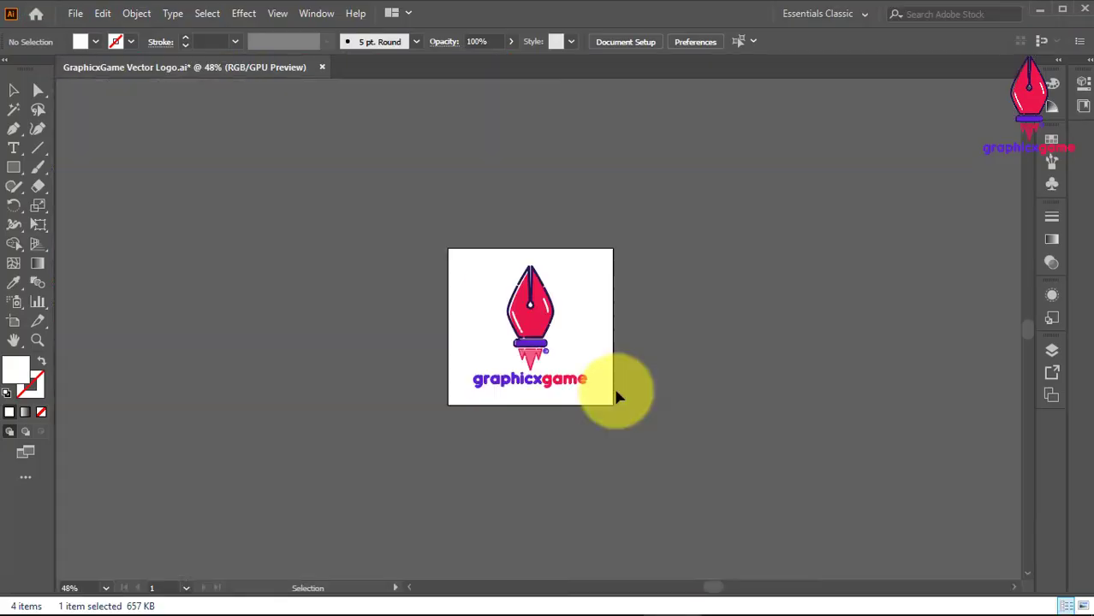
key("ctrl+a")
key("ctrl+h")
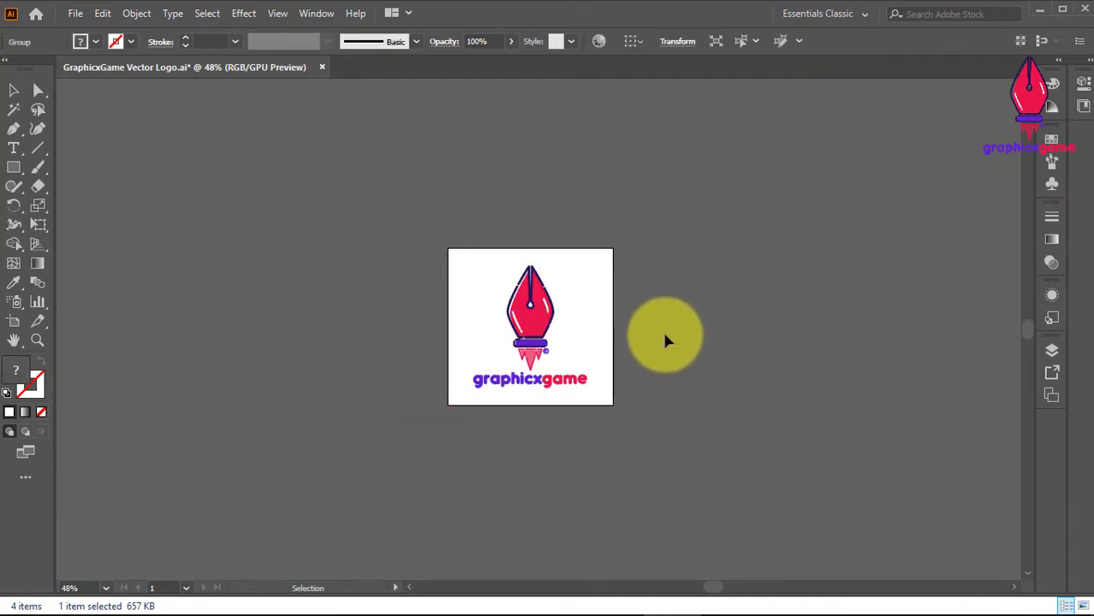
left_click(675, 310)
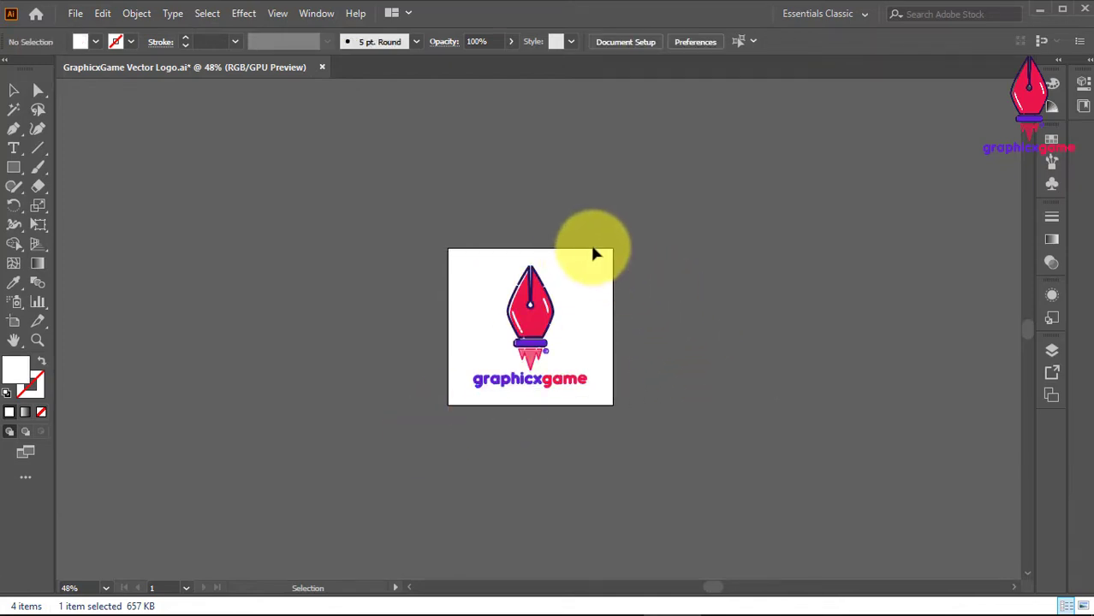
Export the artwork as PNG using artboard bounds.
left_click(76, 13)
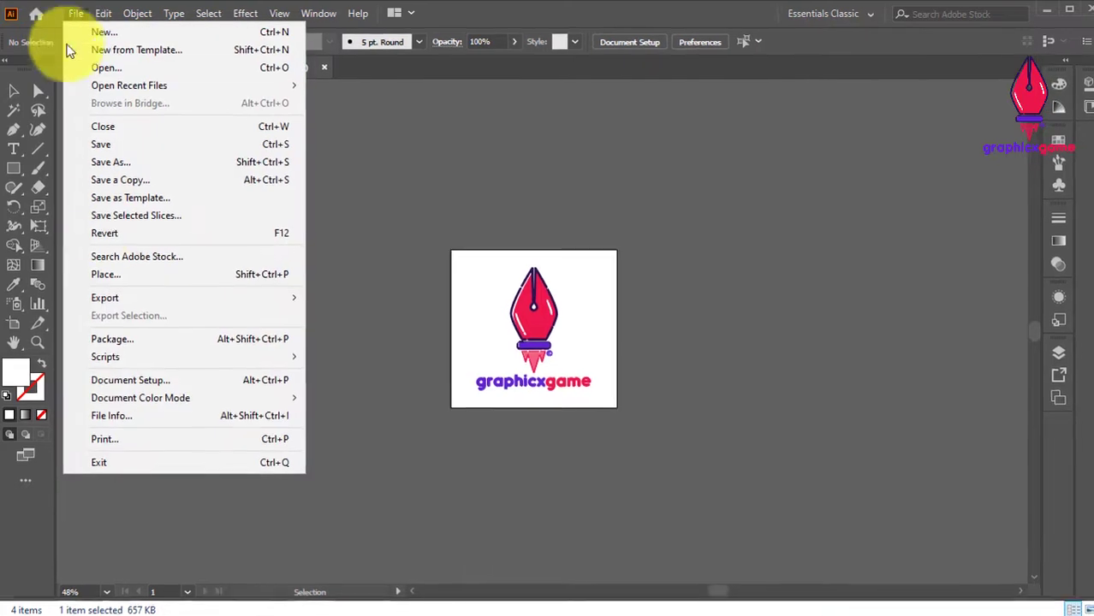
mouse_move(146, 305)
left_click(406, 345)
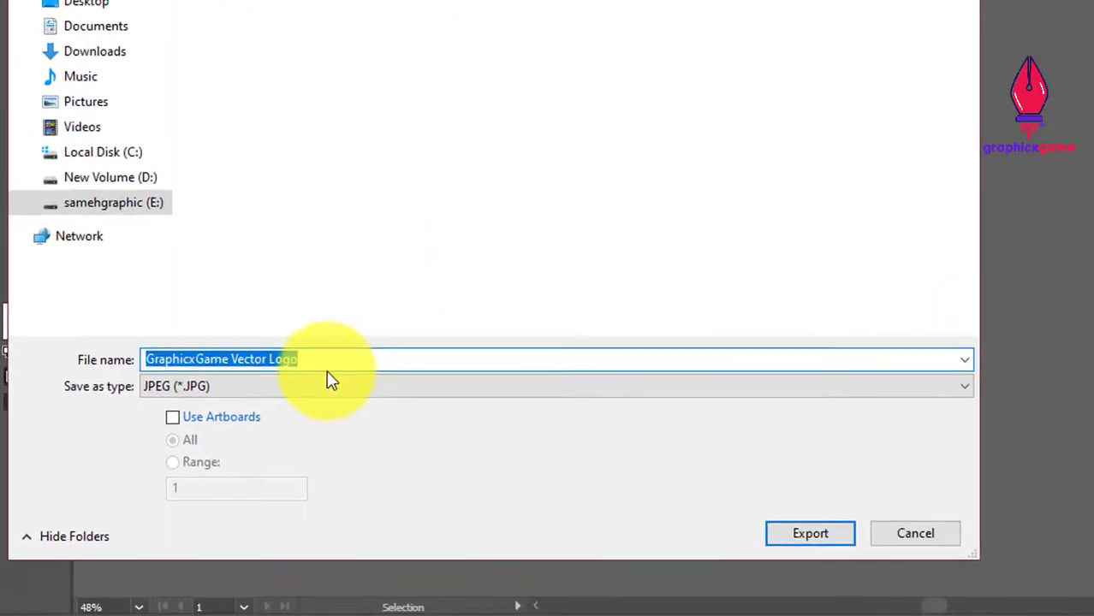
left_click(357, 339)
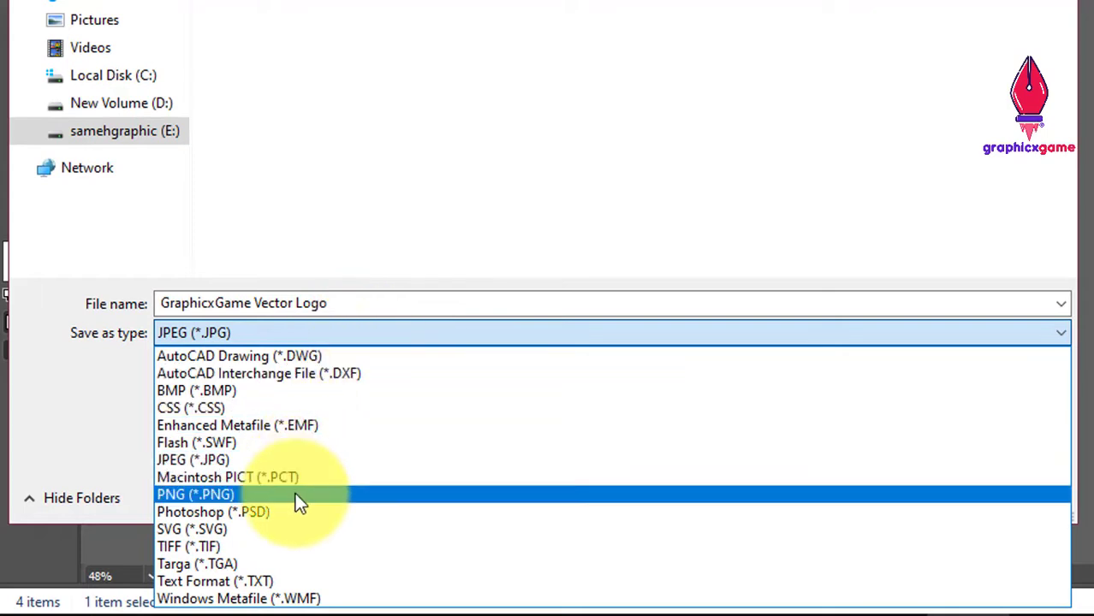
left_click(294, 496)
left_click(214, 368)
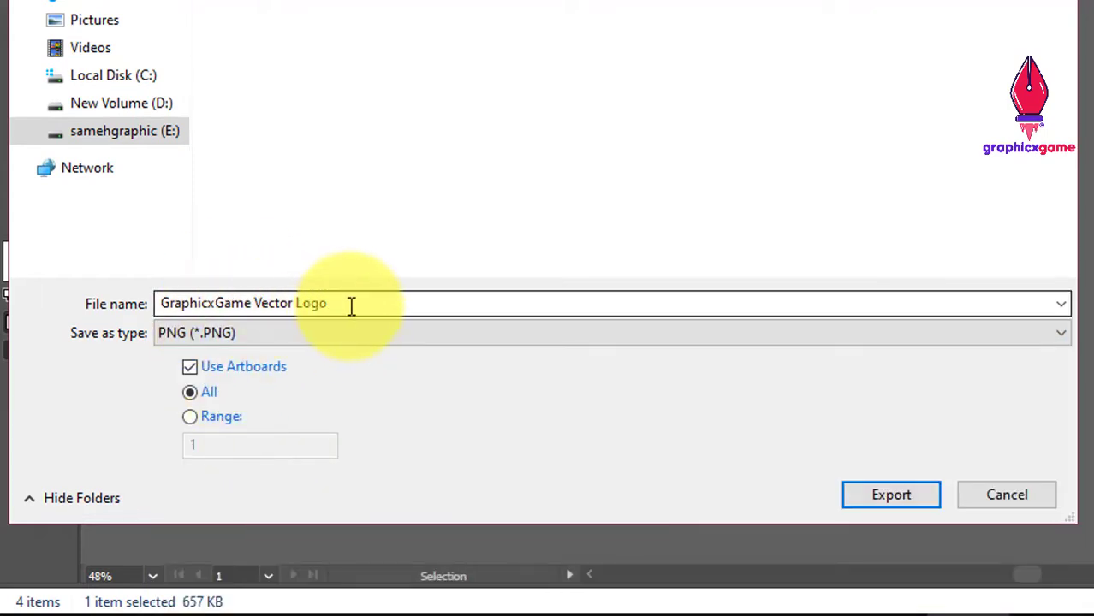
triple_click(266, 299)
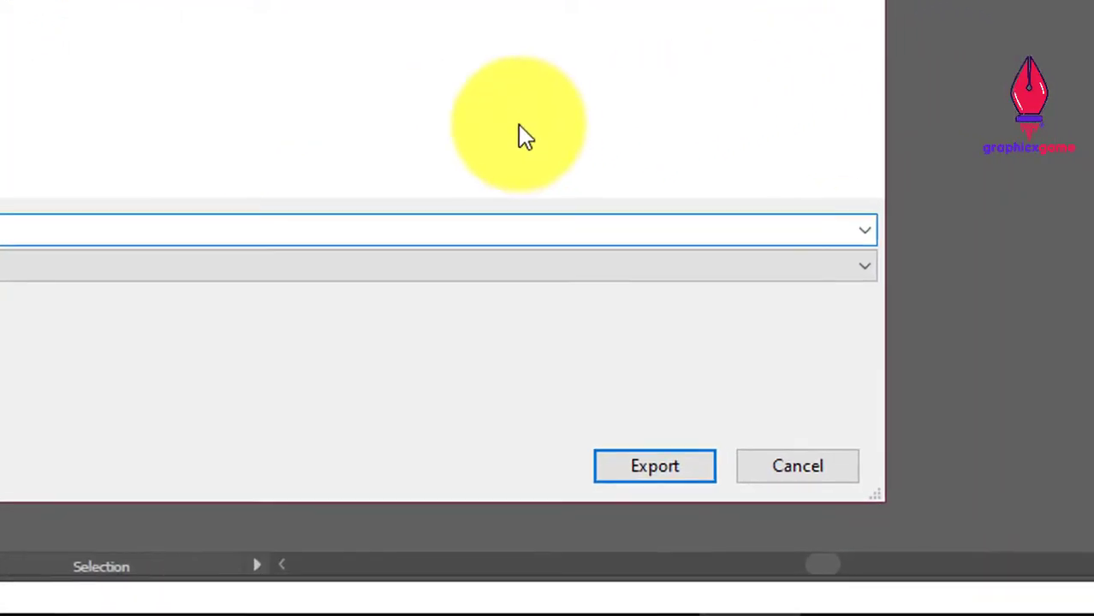
left_click(530, 460)
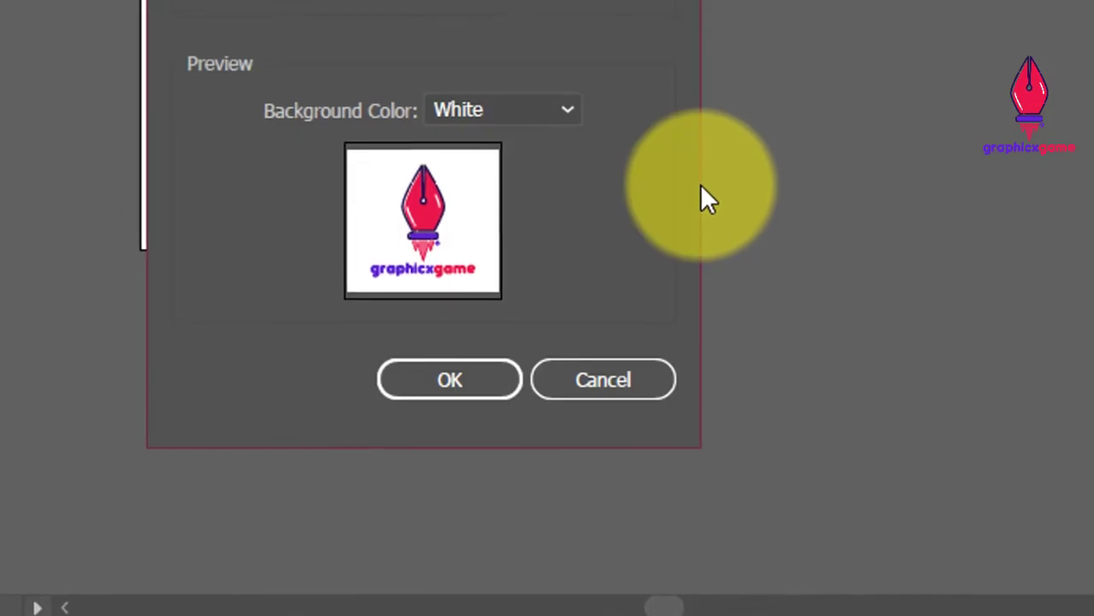
Set PNG options to Medium (150 ppi) resolution with a Transparent background.
left_click(460, 90)
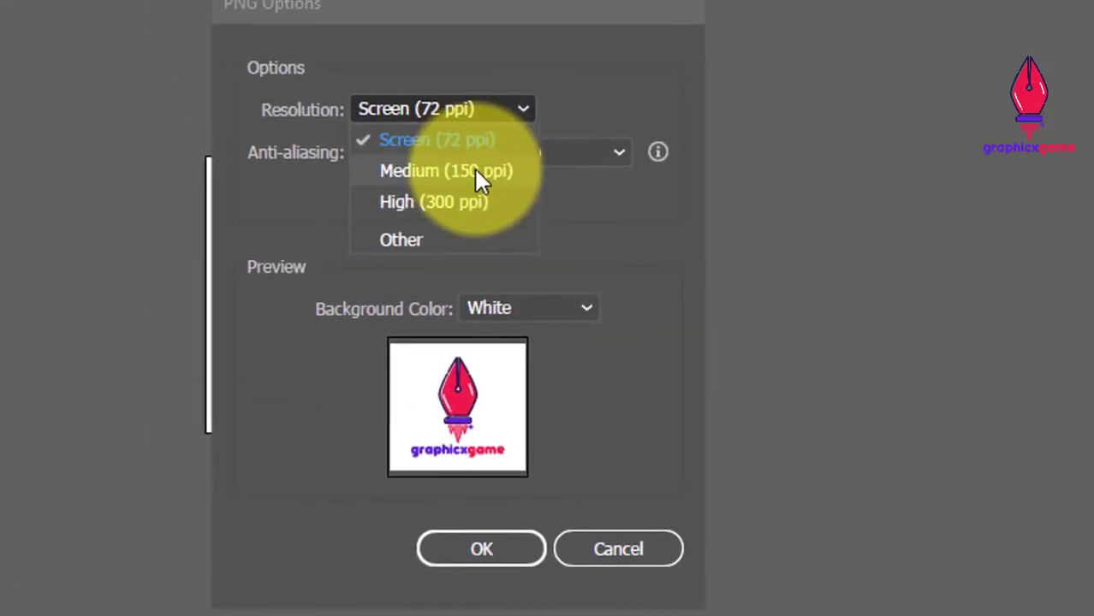
left_click(476, 171)
left_click(475, 111)
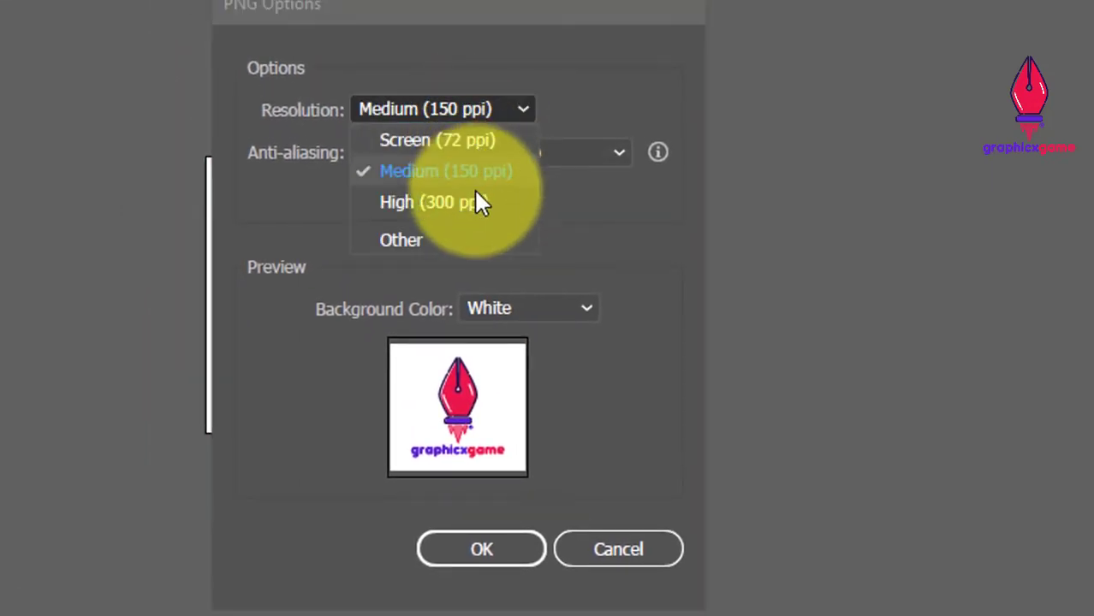
left_click(476, 177)
left_click(563, 310)
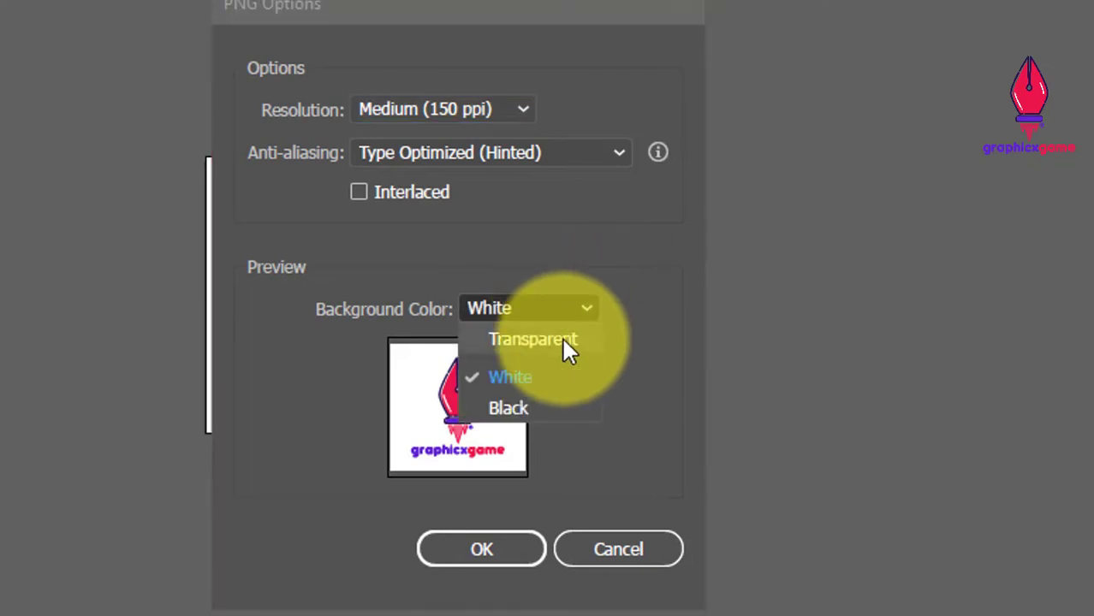
left_click(564, 341)
left_click(531, 552)
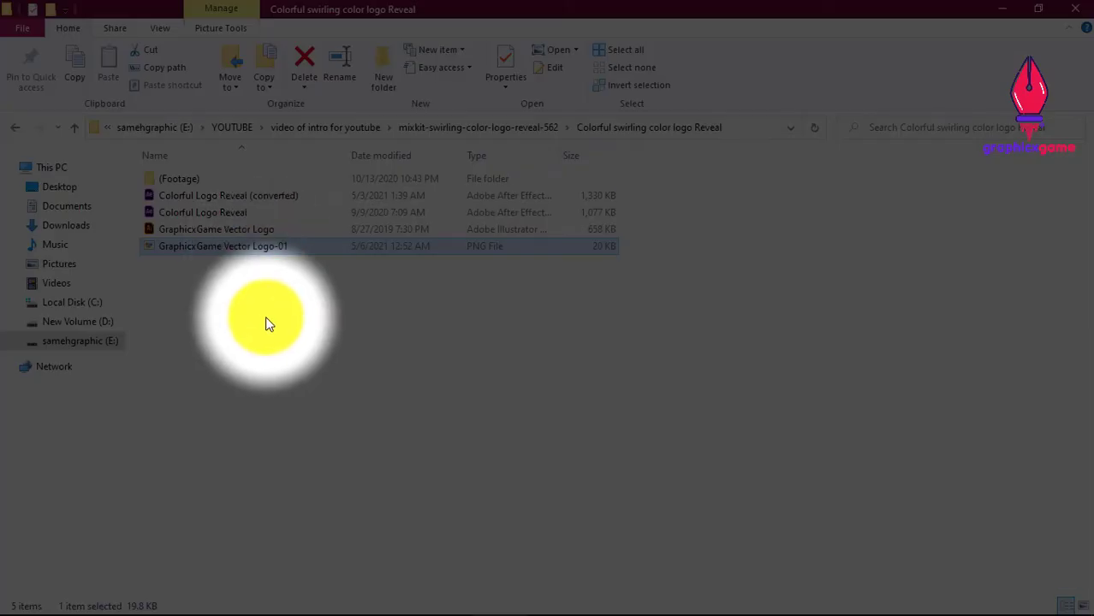
Open the exported GraphicxGame Vector Logo-01 PNG to check it, then close the viewer.
right_click(211, 253)
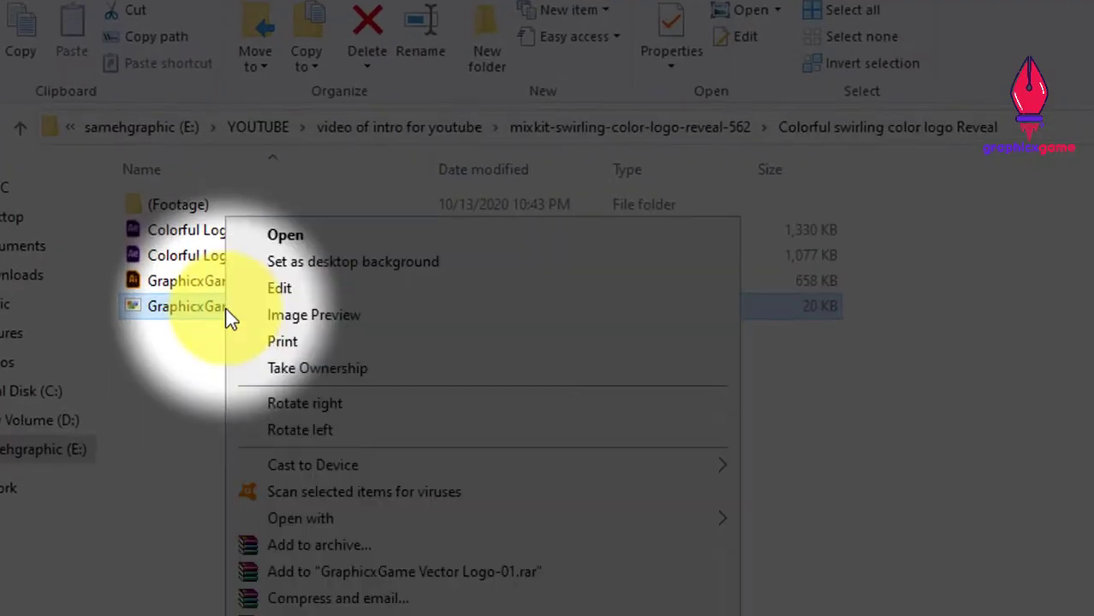
left_click(195, 232)
left_click(224, 307)
right_click(224, 306)
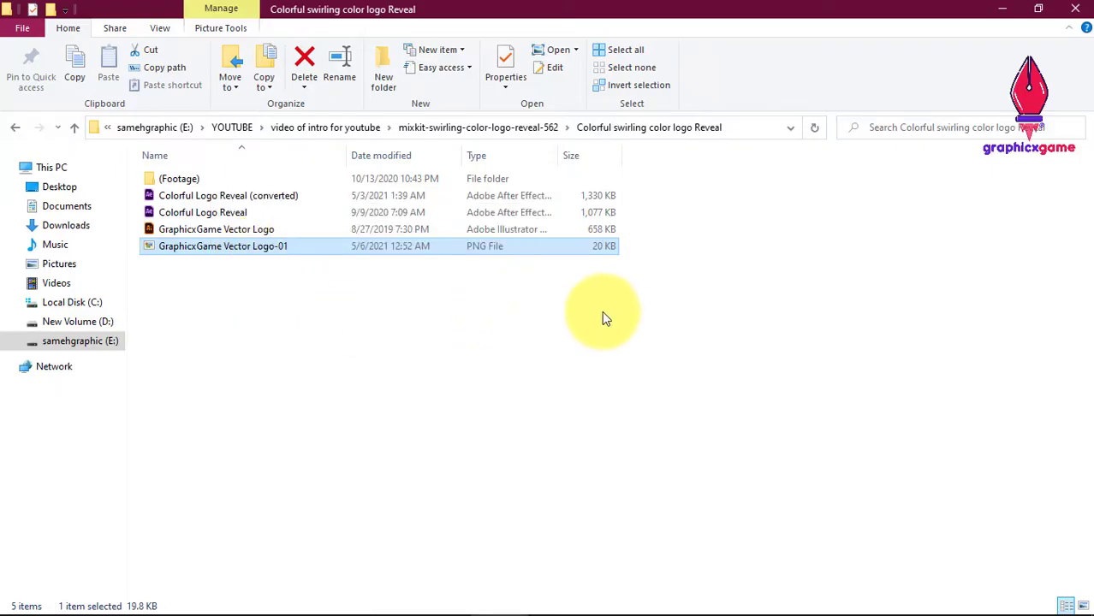
double_click(147, 246)
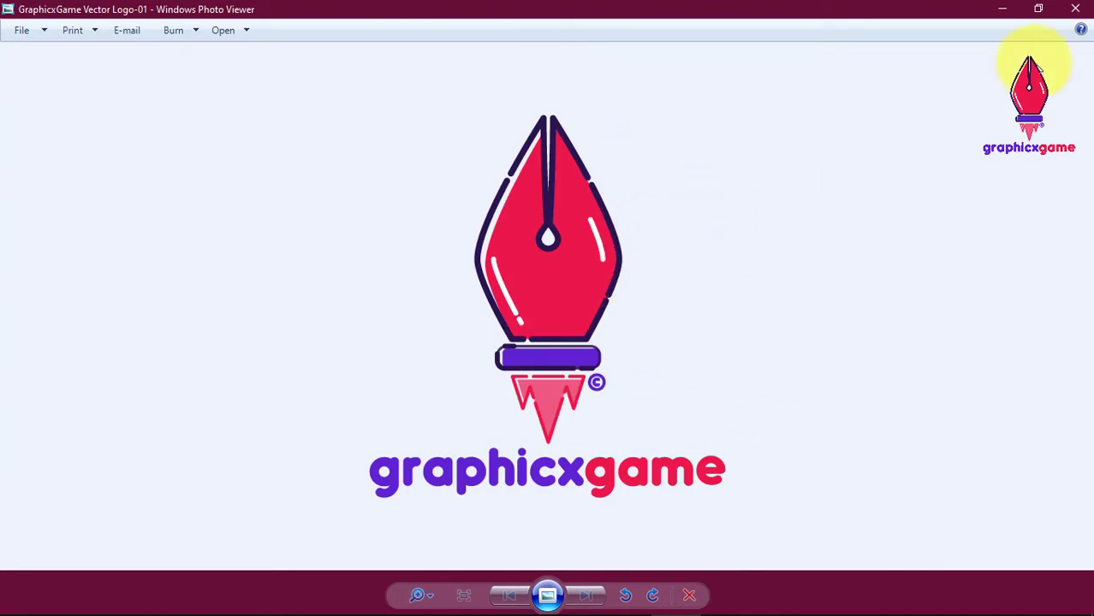
left_click(1075, 9)
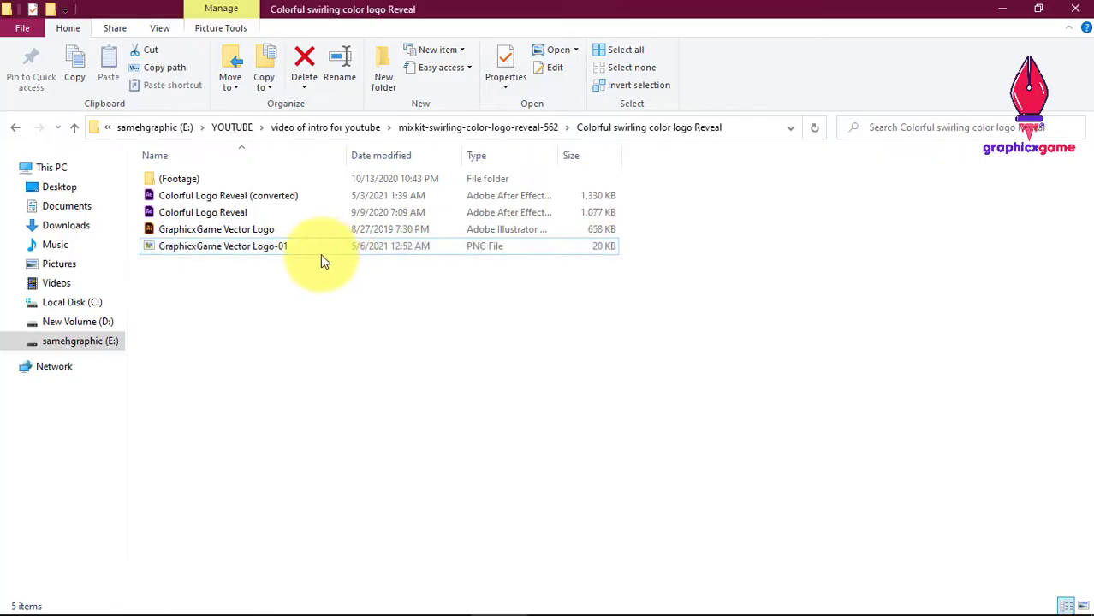
Show the folder as large icons and select GraphicxGame Vector Logo.ai.
left_click(161, 28)
left_click(246, 49)
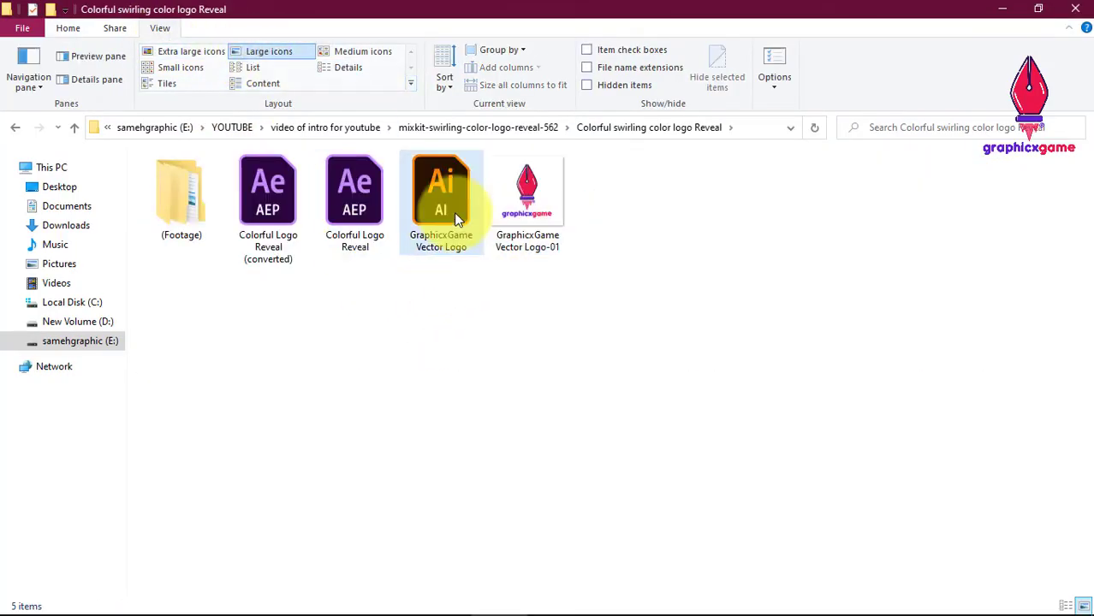
left_click(455, 215)
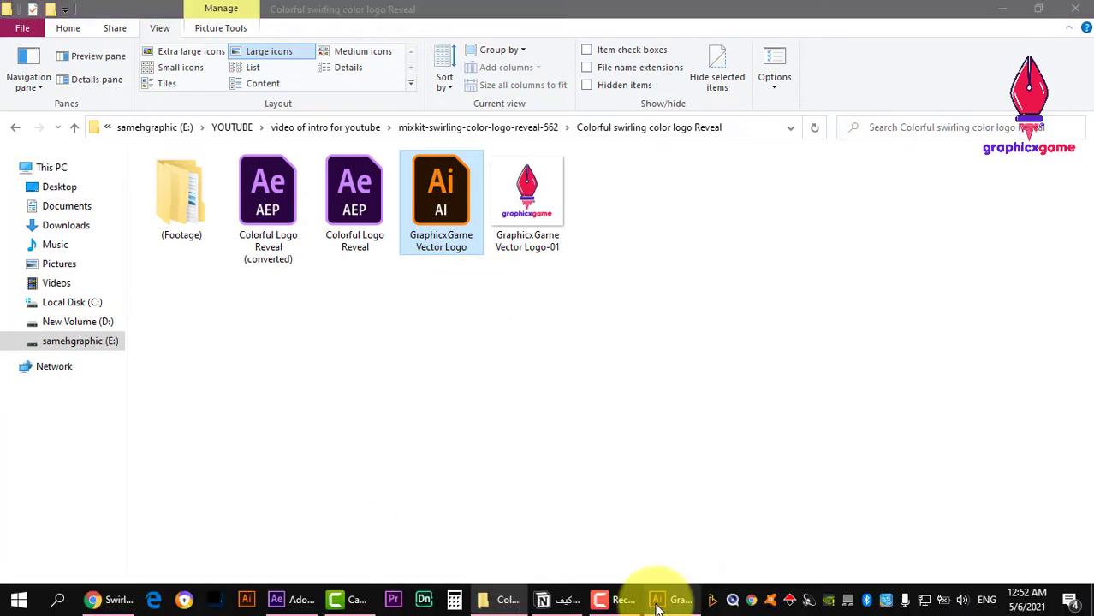
Draw a small square, fill it with the logo's pink, and duplicate it rightward.
left_click(659, 603)
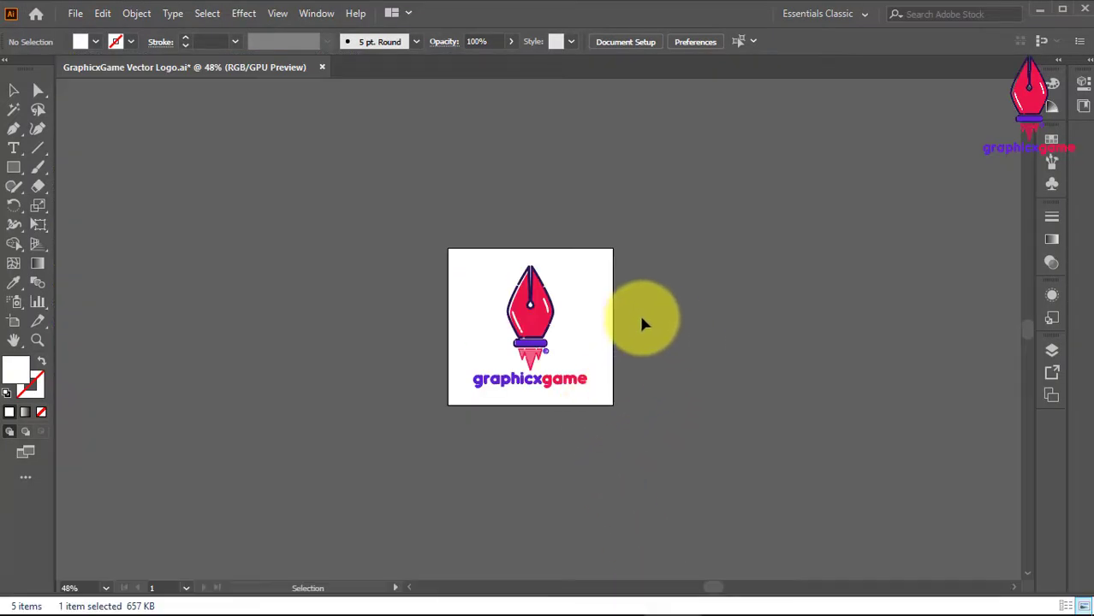
left_click(474, 381)
left_click(343, 295)
left_click(14, 167)
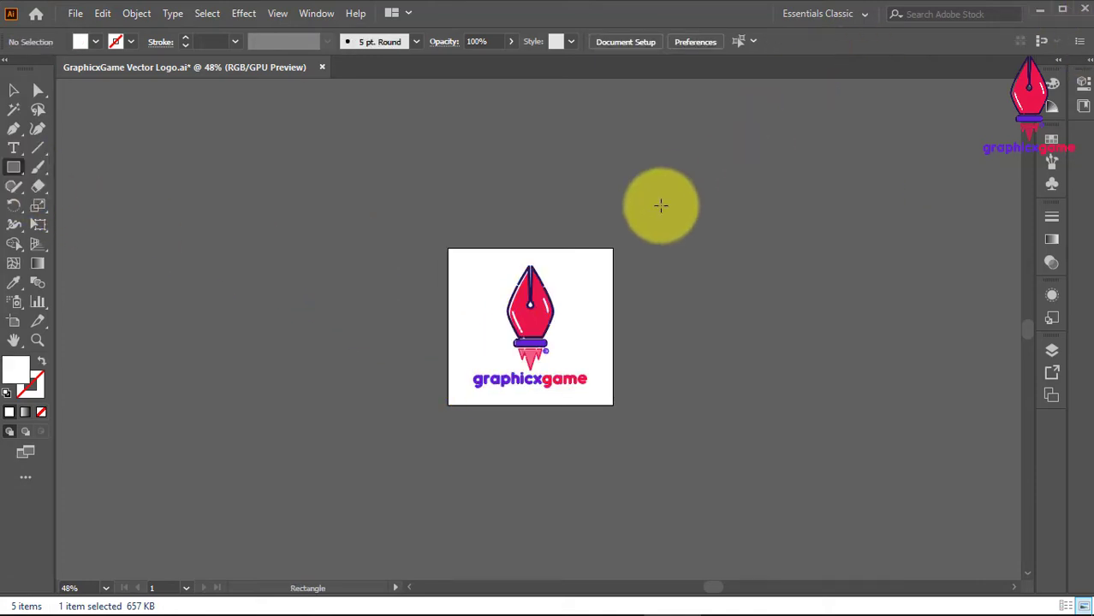
left_click_drag(500, 229, 533, 188)
left_click(14, 283)
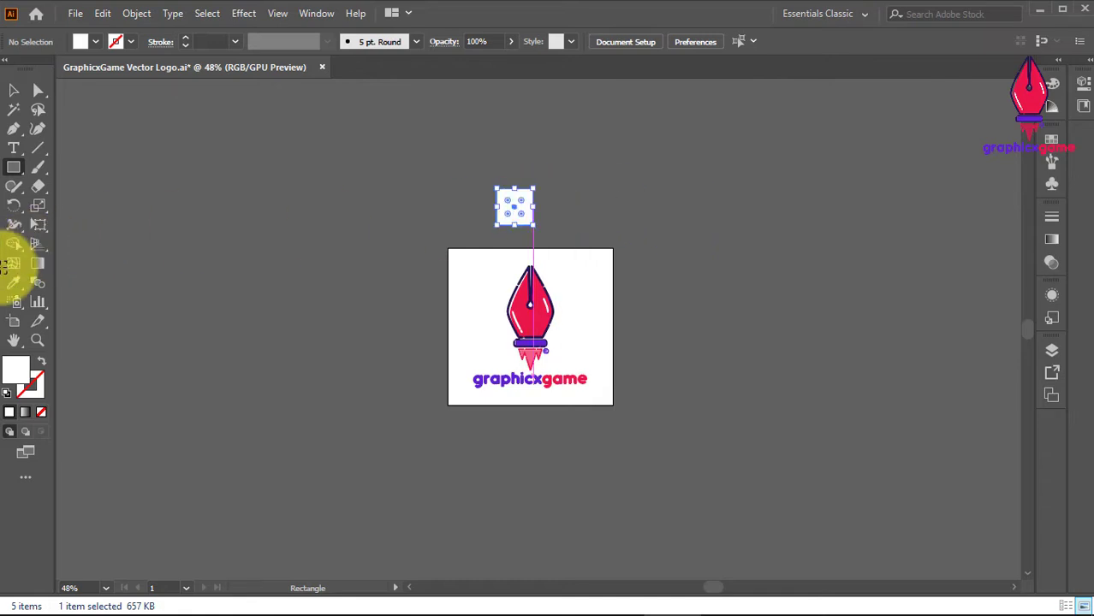
left_click(526, 306)
left_click(14, 90)
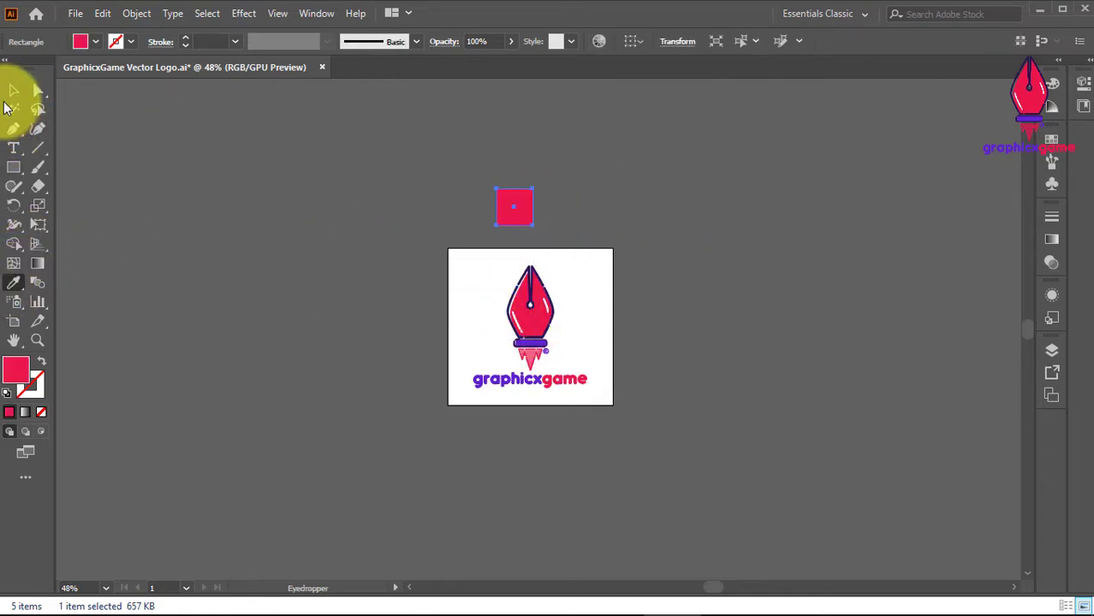
left_click_drag(514, 219, 564, 222)
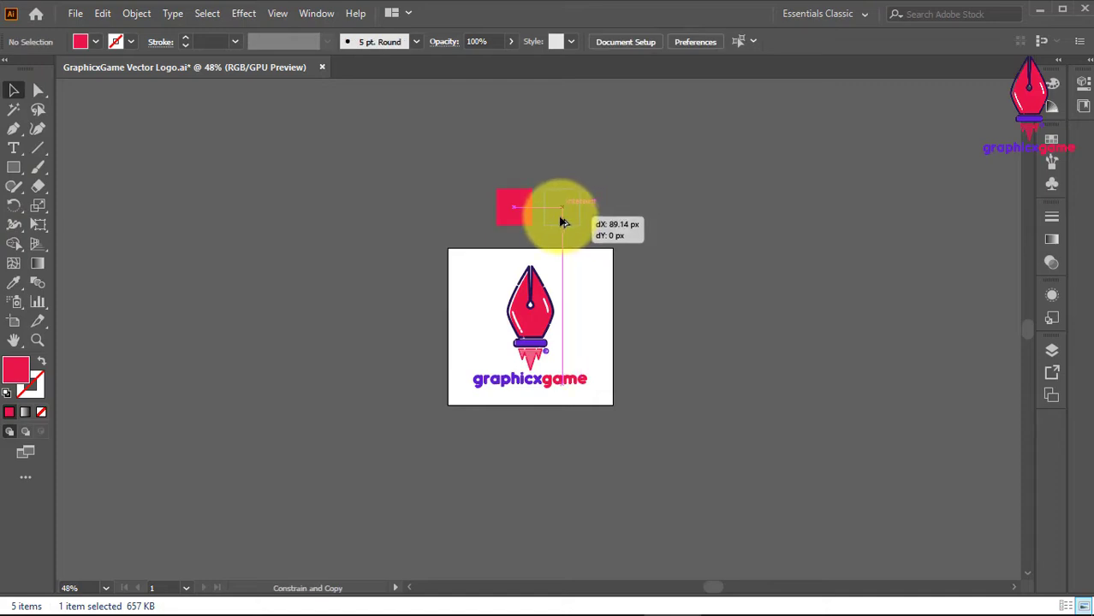
left_click_drag(562, 222, 561, 223)
Color the copy with the logo's purple, add a third square, and move all three below the artboard.
left_click(14, 282)
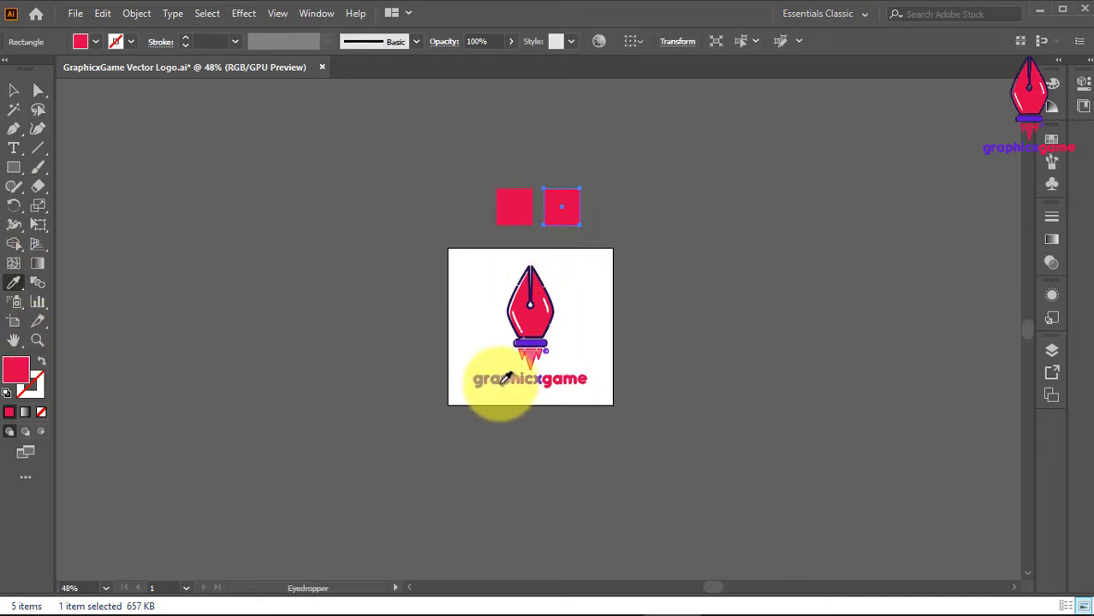
left_click(505, 378)
left_click(14, 90)
left_click_drag(561, 207, 609, 206)
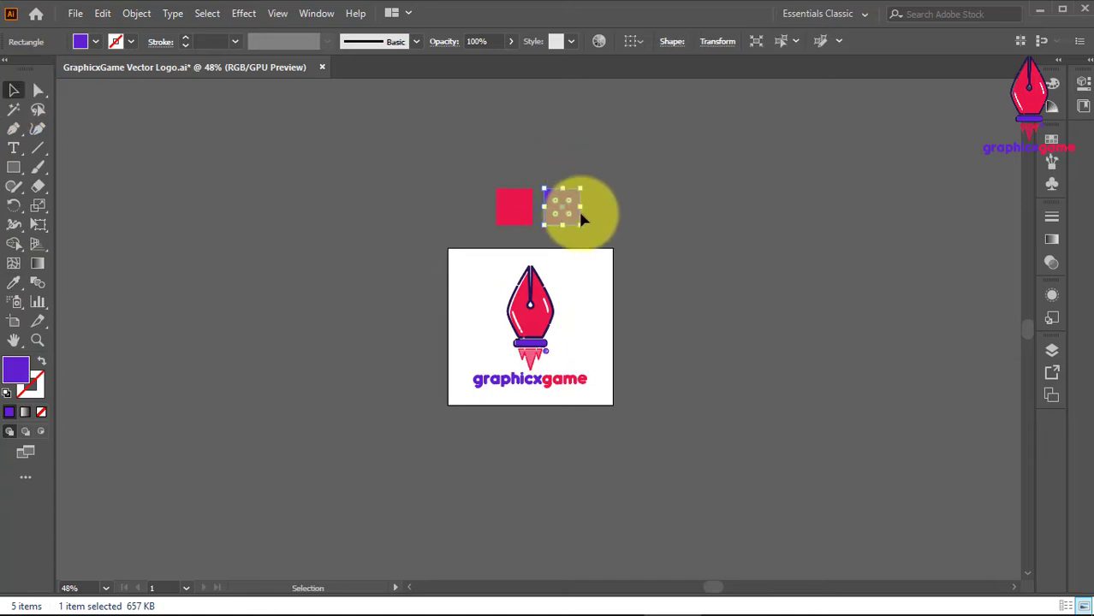
left_click(13, 92)
left_click(666, 205)
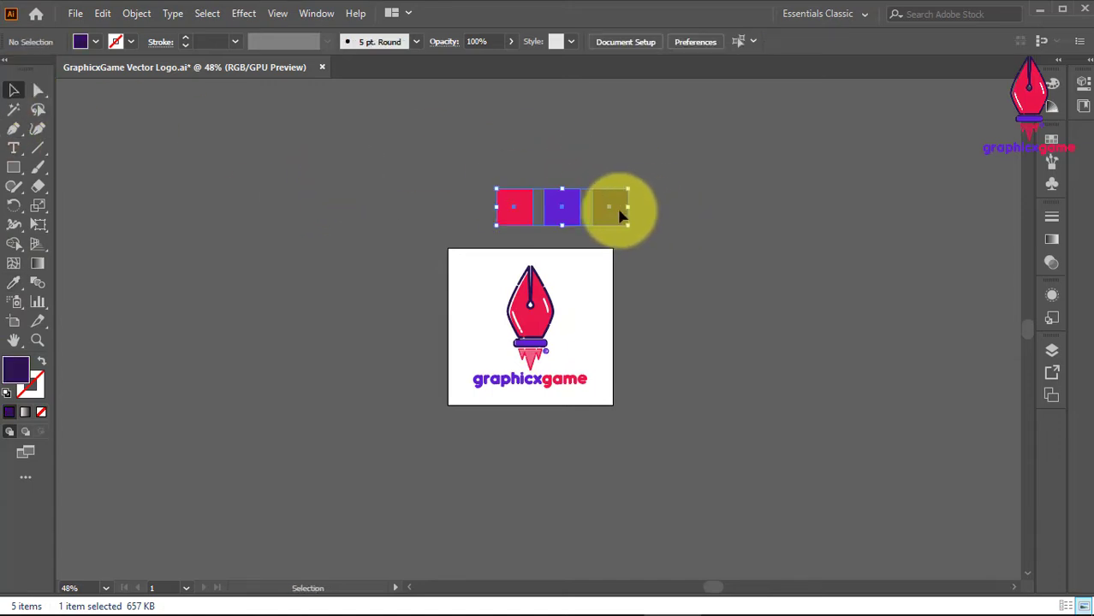
left_click_drag(659, 176, 471, 224)
mouse_move(601, 214)
left_mouse_down()
mouse_move(558, 458)
mouse_move(541, 367)
mouse_move(554, 396)
left_mouse_up()
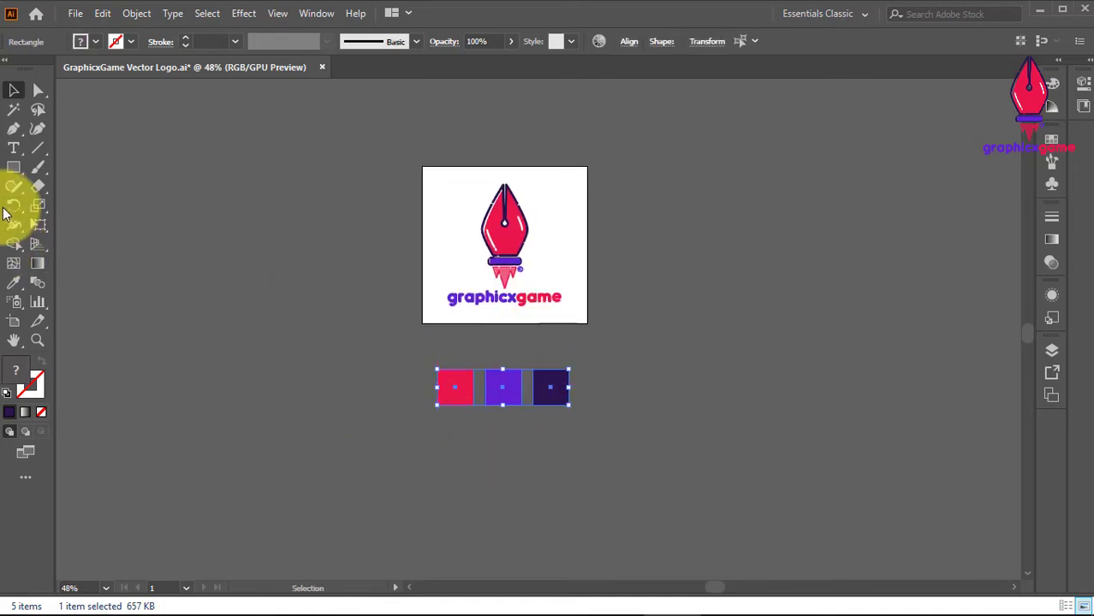
Draw a white backing rectangle behind the three colour squares.
left_click(19, 171)
left_click_drag(430, 359, 582, 412)
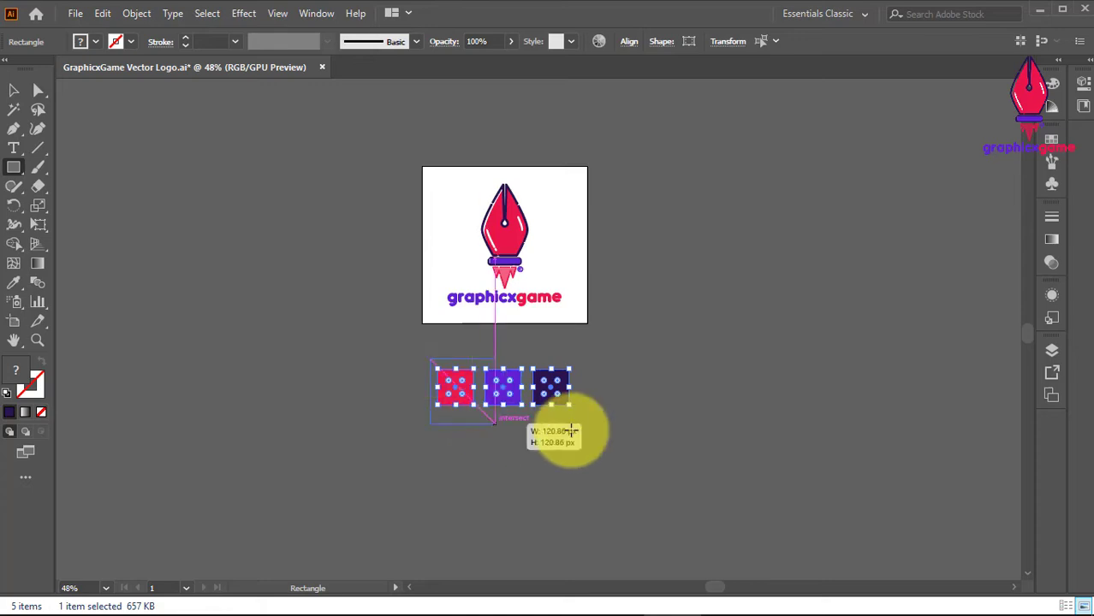
key("v")
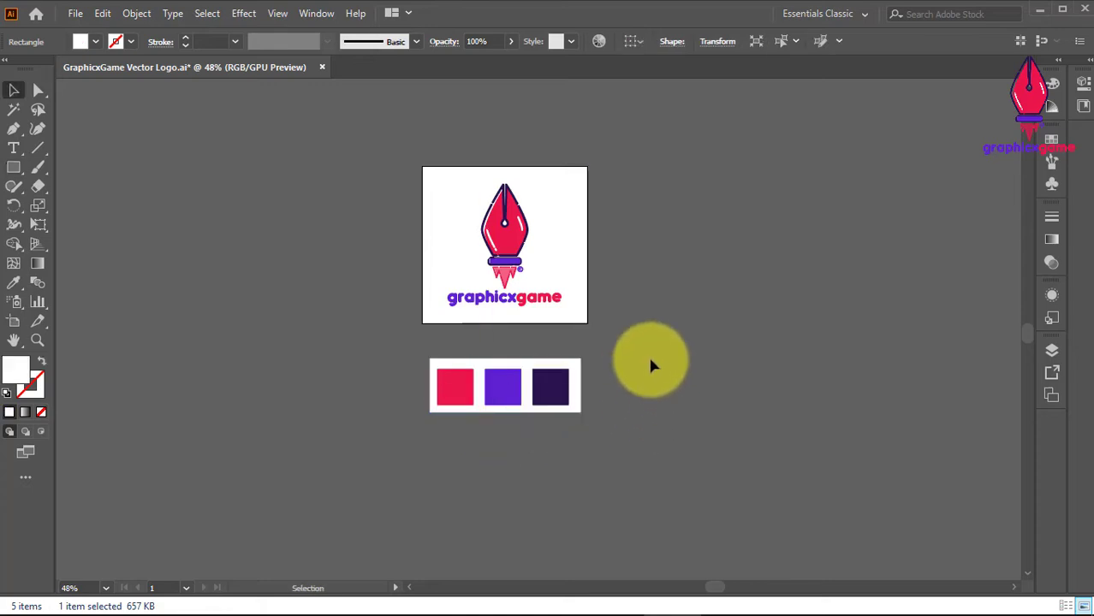
left_click(555, 410)
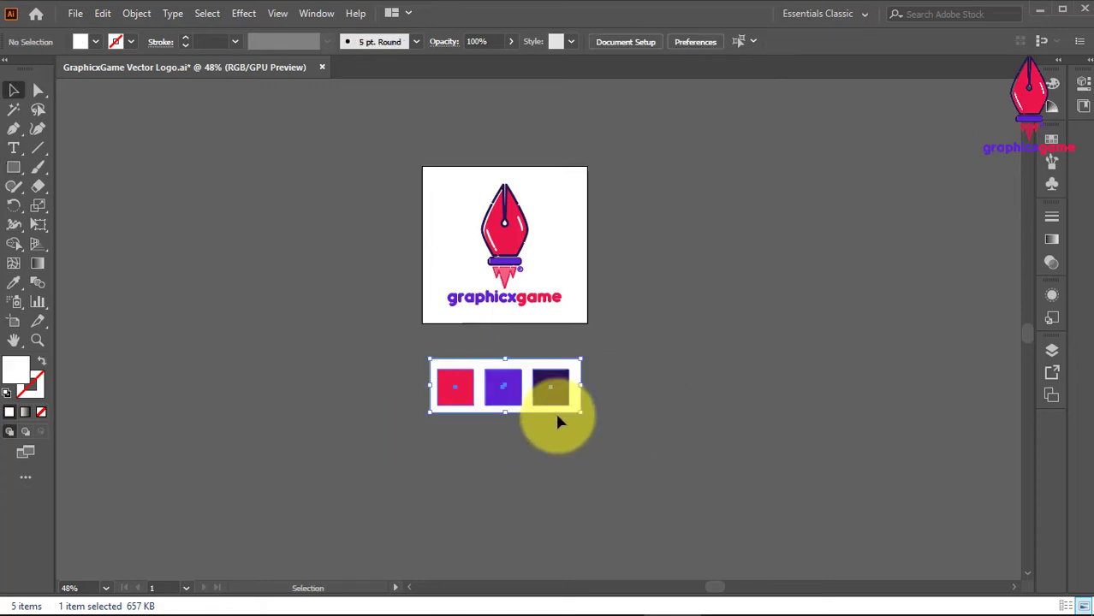
Create Artboard 2 fitted around the swatches and their white backing.
left_click(15, 325)
left_click(577, 371)
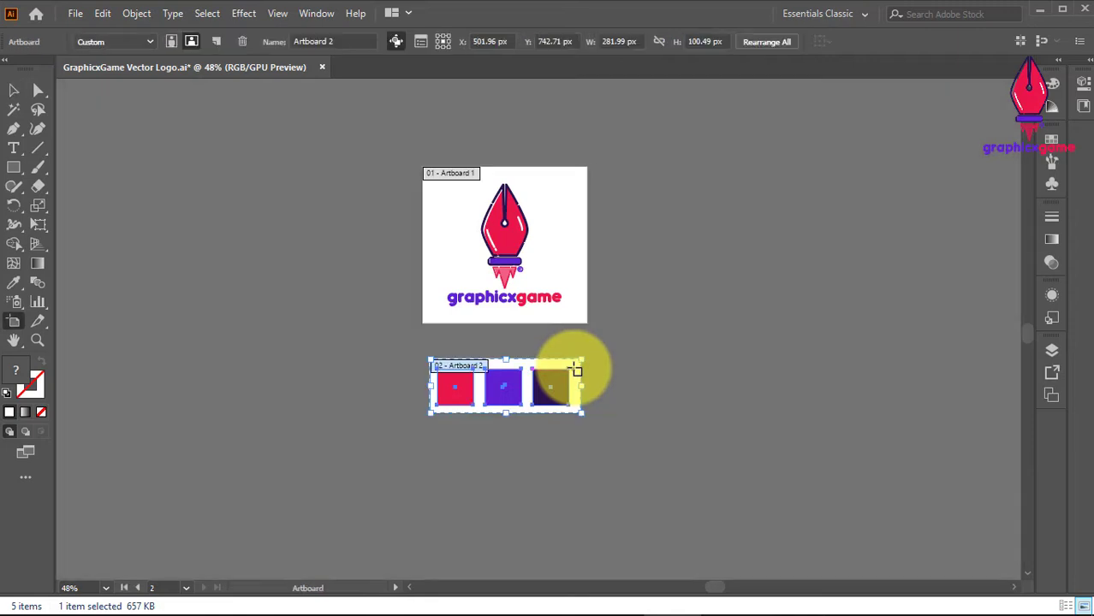
left_click(14, 91)
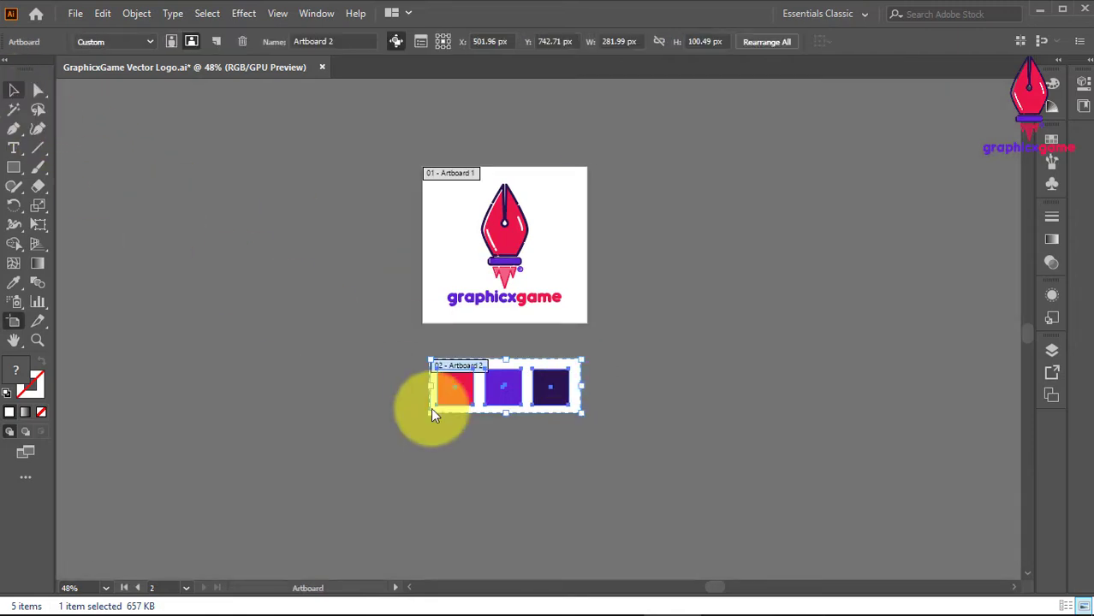
left_click(413, 435)
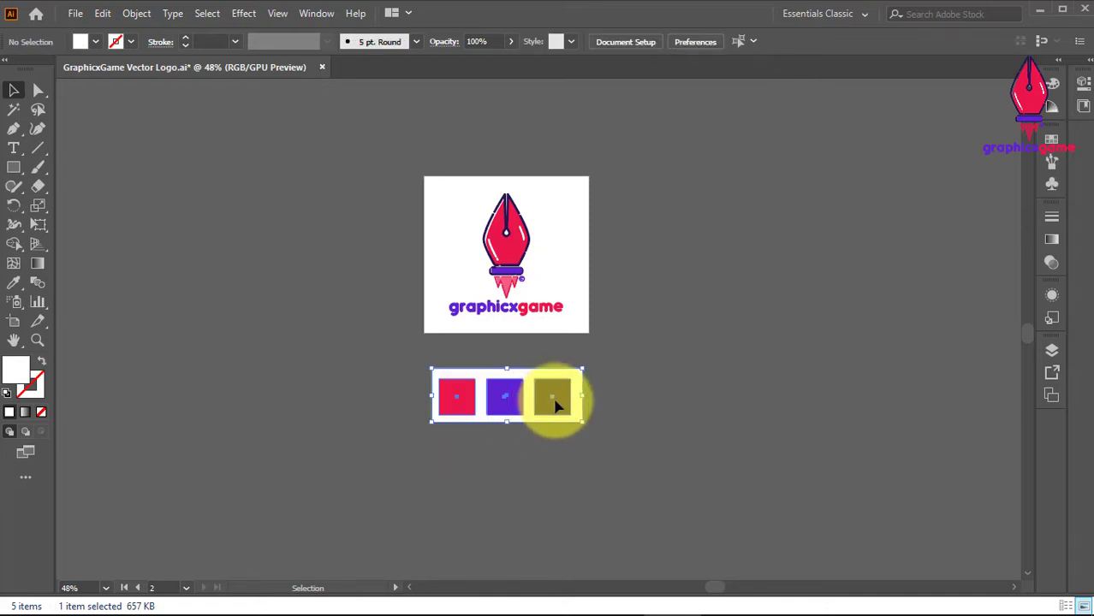
left_click_drag(554, 398, 342, 375)
key("ctrl+z")
left_click(642, 392)
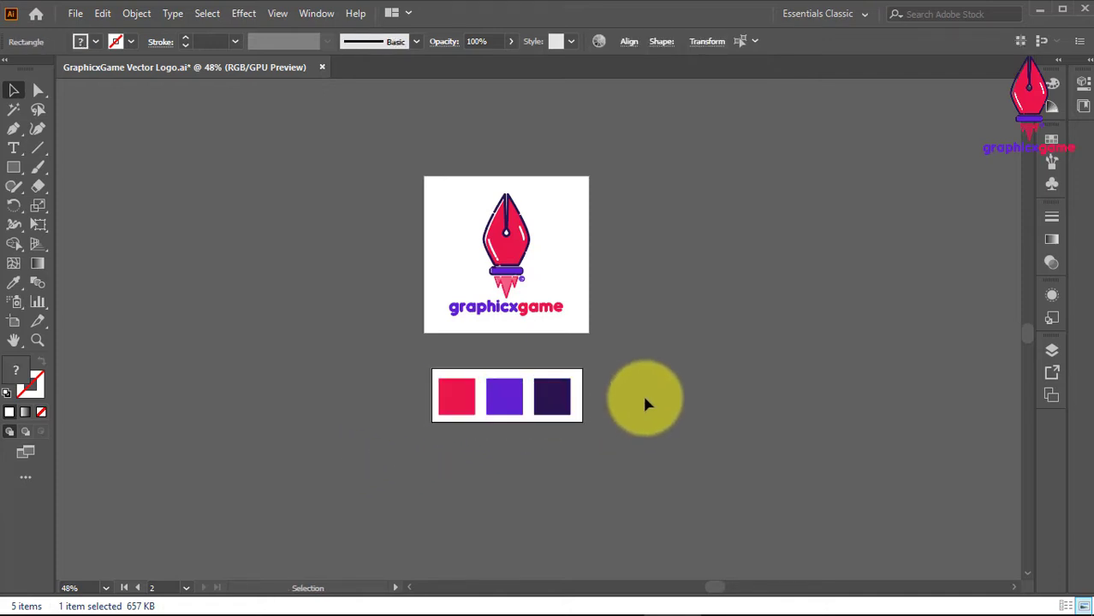
scroll(621, 354, "down", 1)
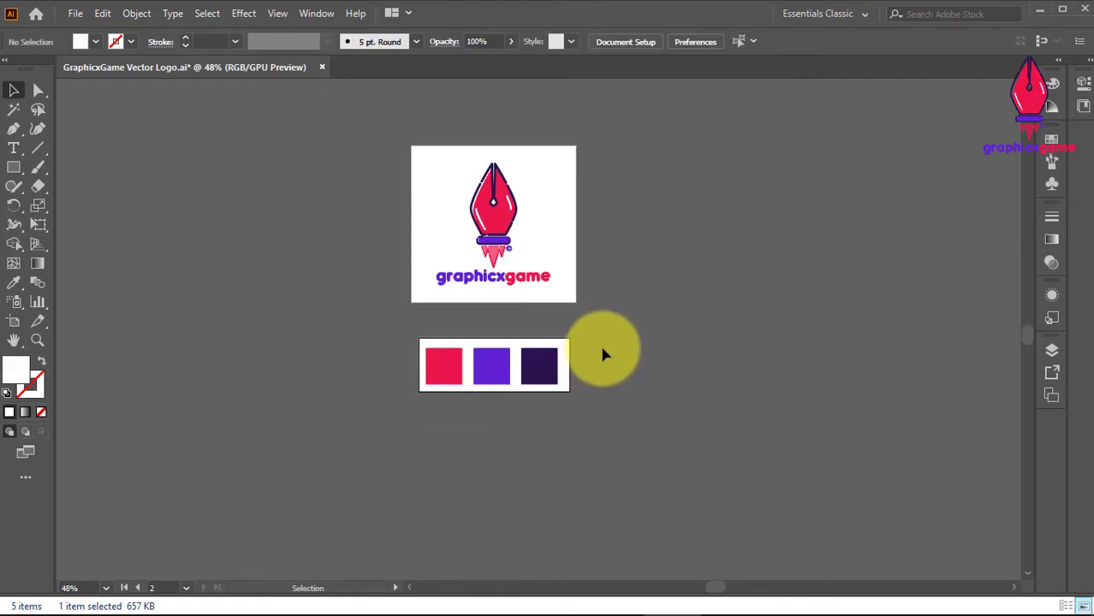
Start an Export As with JPEG format, Use Artboards and a limited artboard range.
left_click(75, 12)
mouse_move(144, 295)
left_click(312, 313)
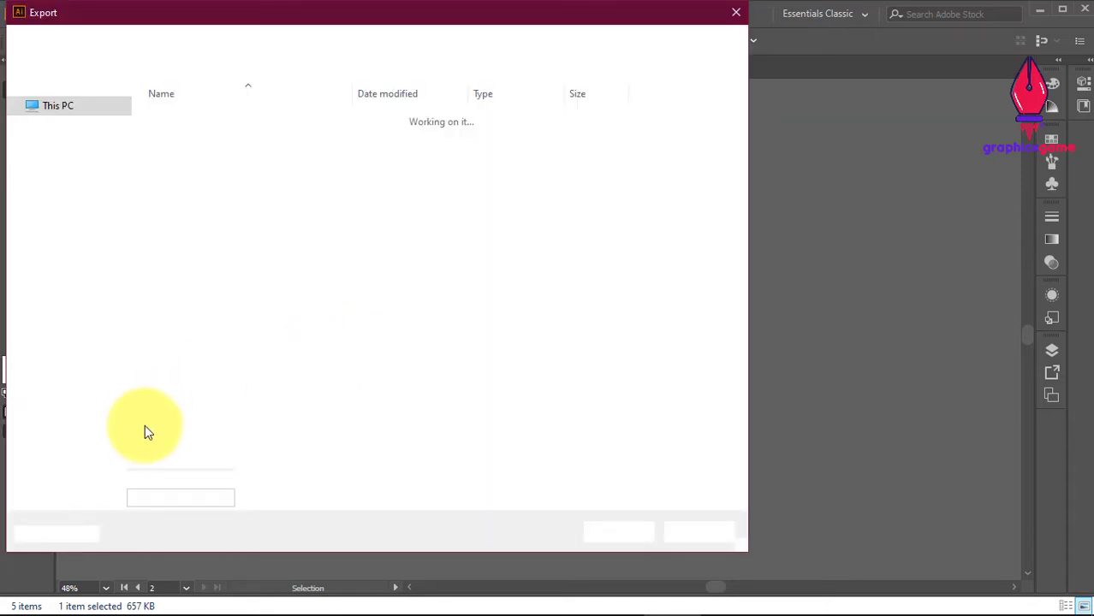
left_click(168, 418)
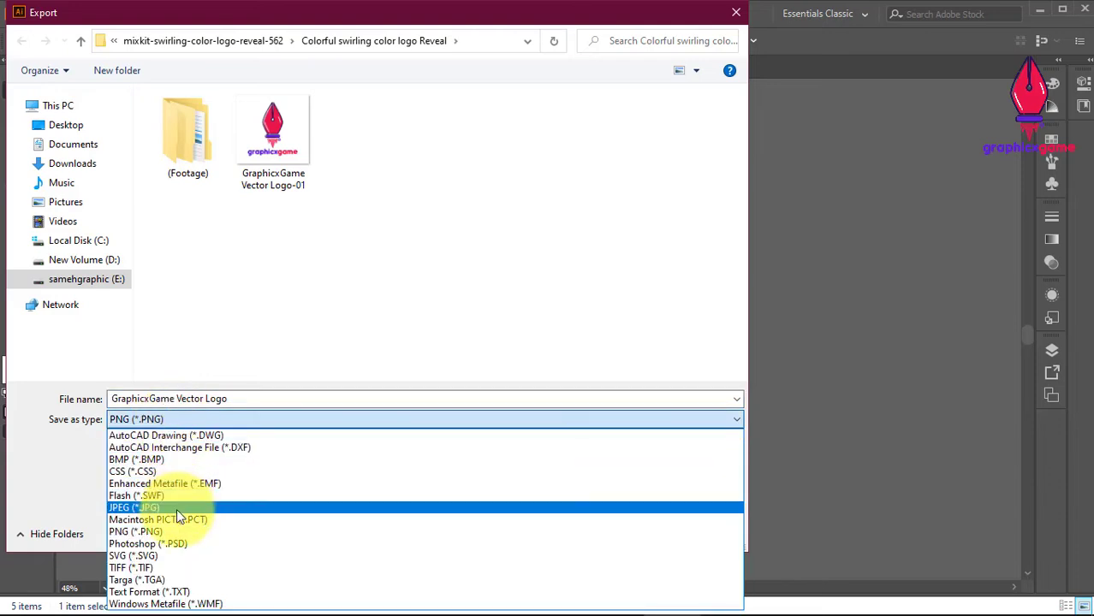
left_click(176, 507)
left_click(142, 443)
left_click(154, 478)
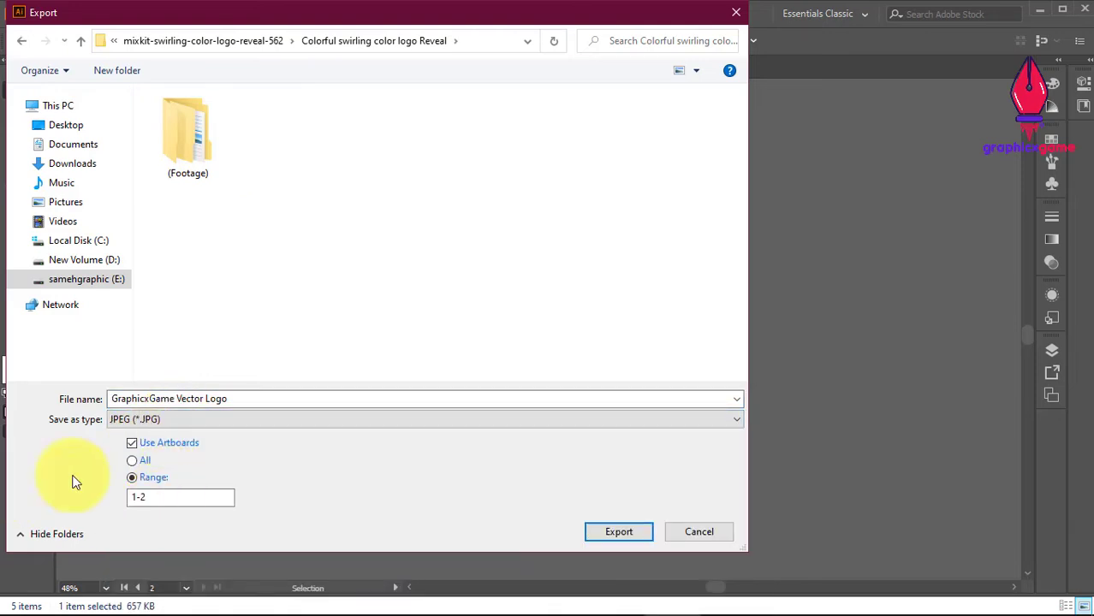
Export only artboard 2 named 'colors' with RGB maximum-quality JPEG options.
key("End")
key("BackSpace")
key("BackSpace")
key("BackSpace")
type("2")
left_click_drag(263, 399, 4, 379)
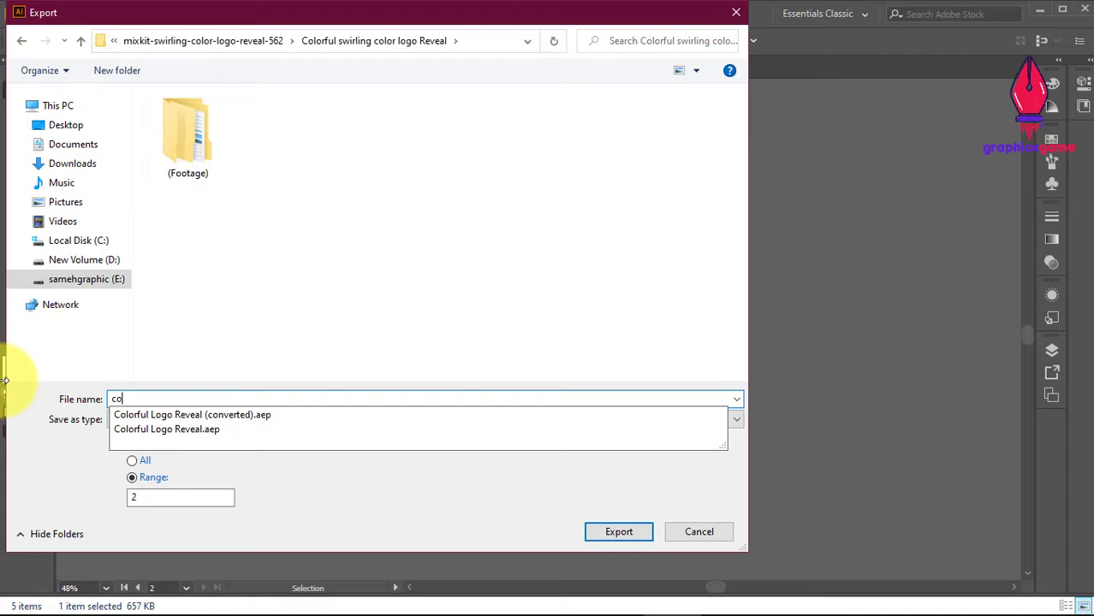
type("lors")
left_click(117, 399)
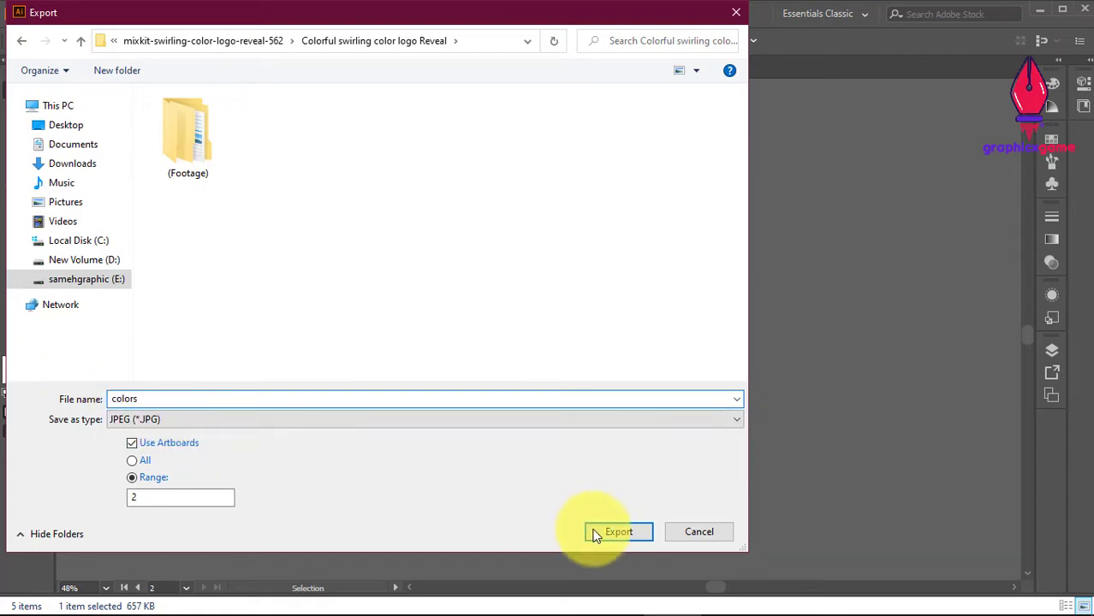
left_click(618, 531)
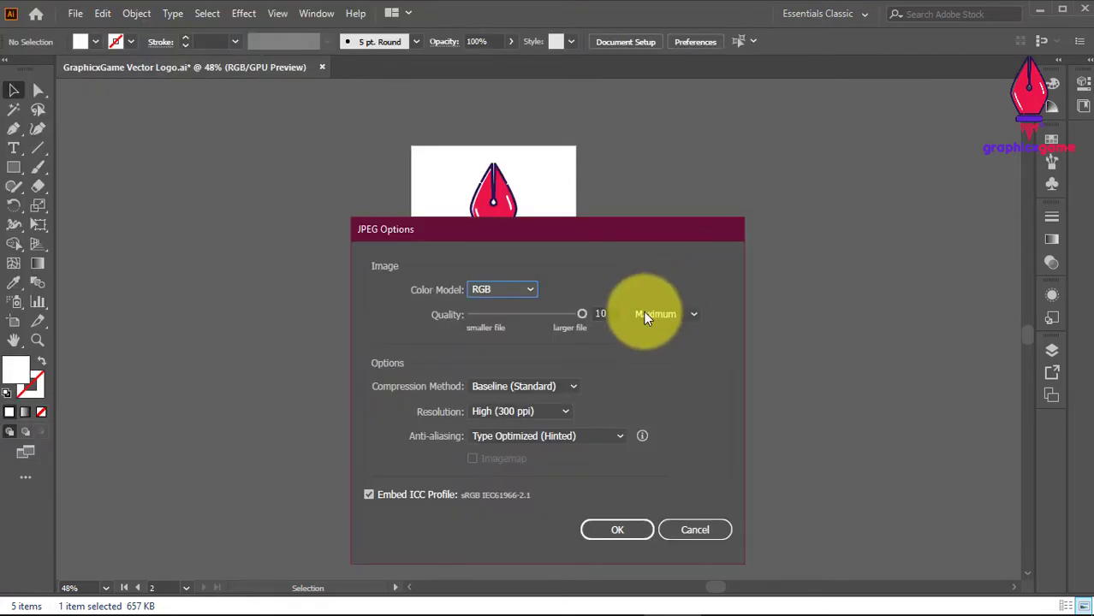
left_click(610, 530)
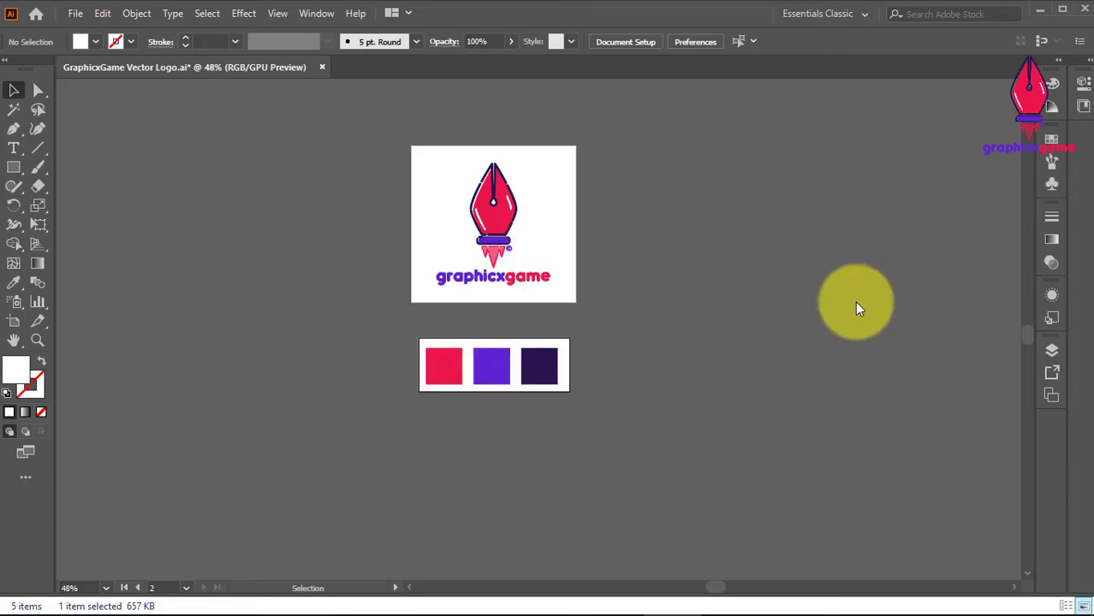
Minimize Illustrator, check colors-02 in Explorer, and drag GraphicxGame Vector Logo.ai into the Project panel.
left_click(1039, 8)
left_click(447, 219)
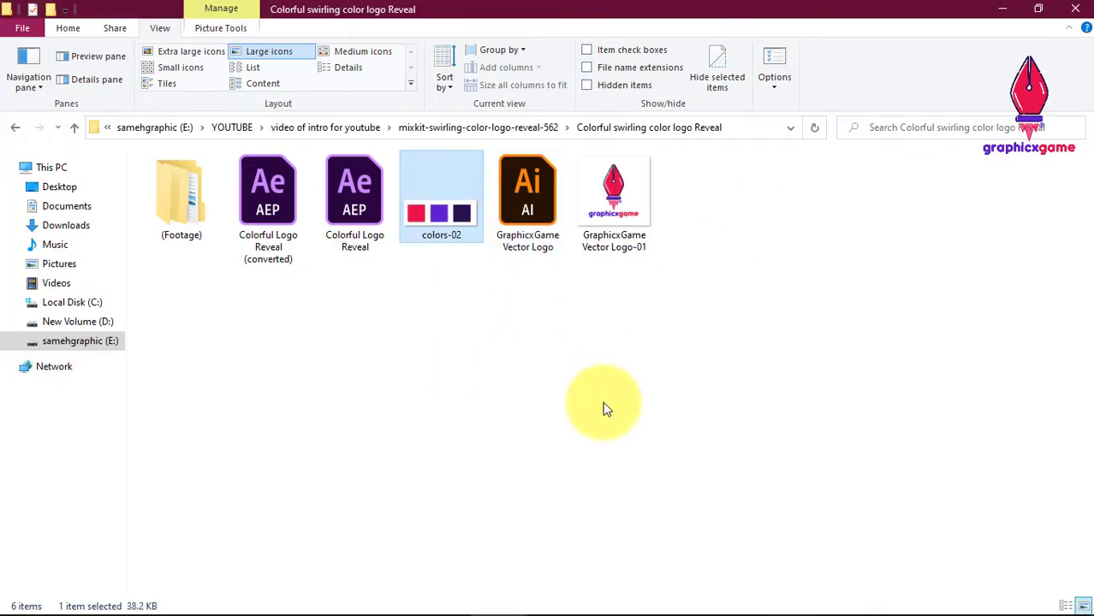
left_click(606, 399)
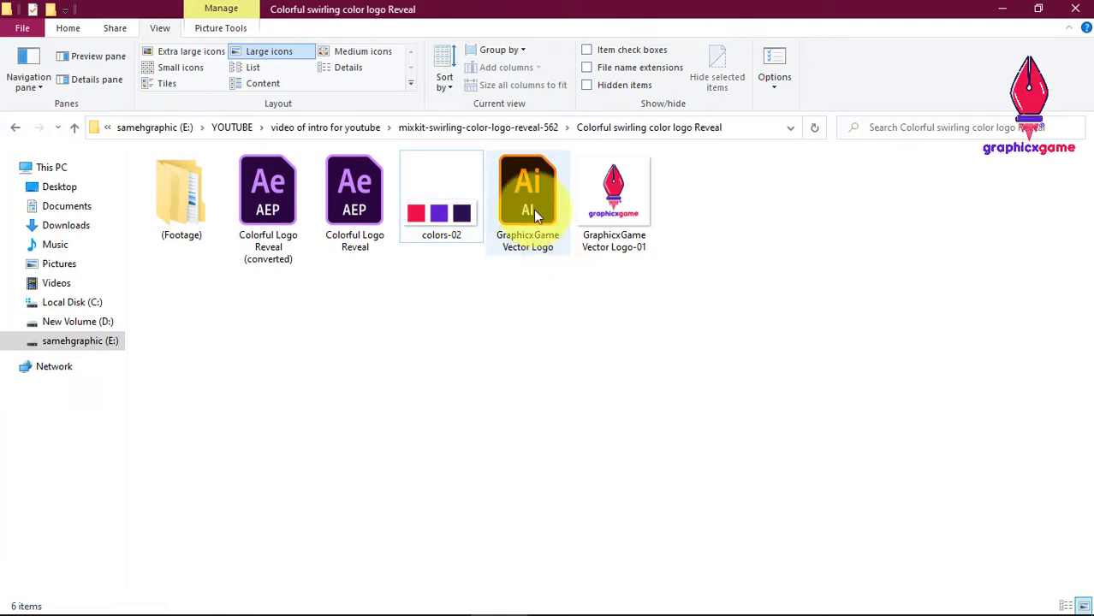
left_click_drag(530, 205, 219, 289)
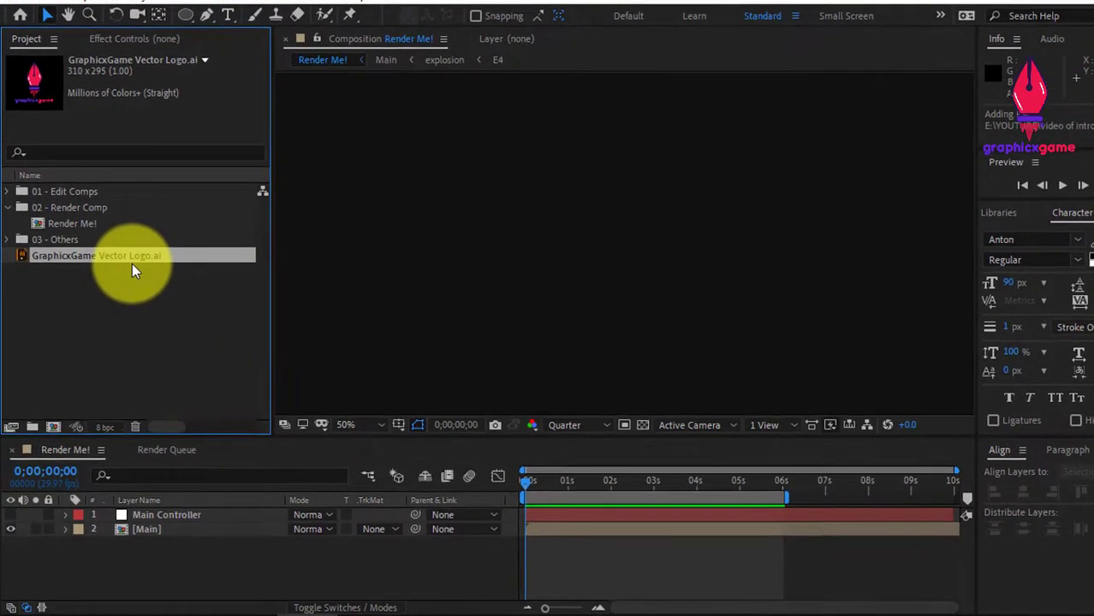
Add the logo file to Render Me!, scrub the reveal to 0;00;01;04, and deselect the layers.
left_click_drag(137, 249, 207, 511)
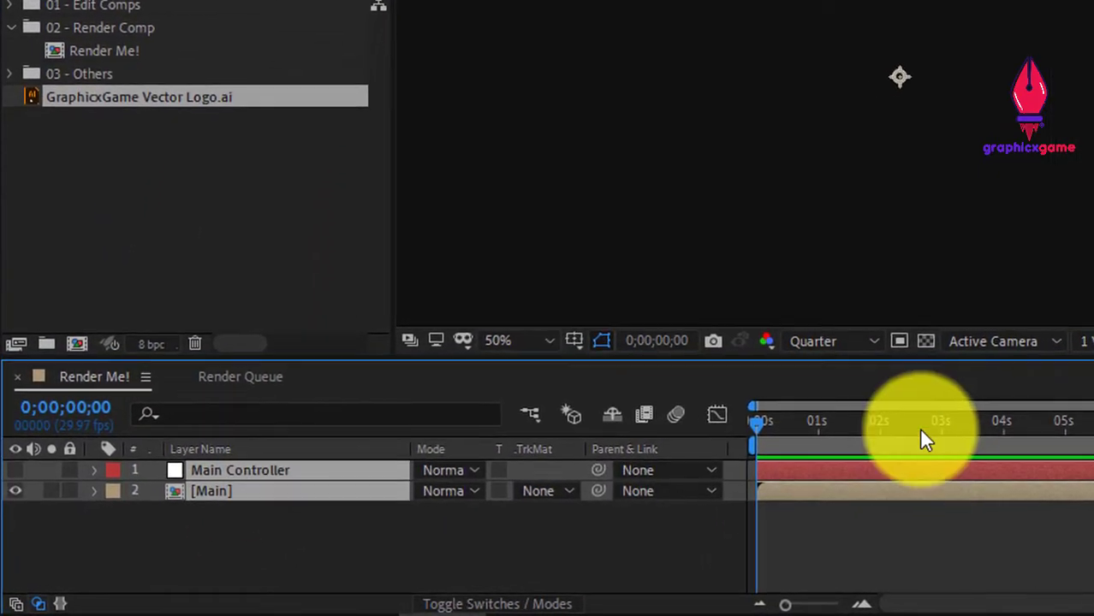
left_click(844, 436)
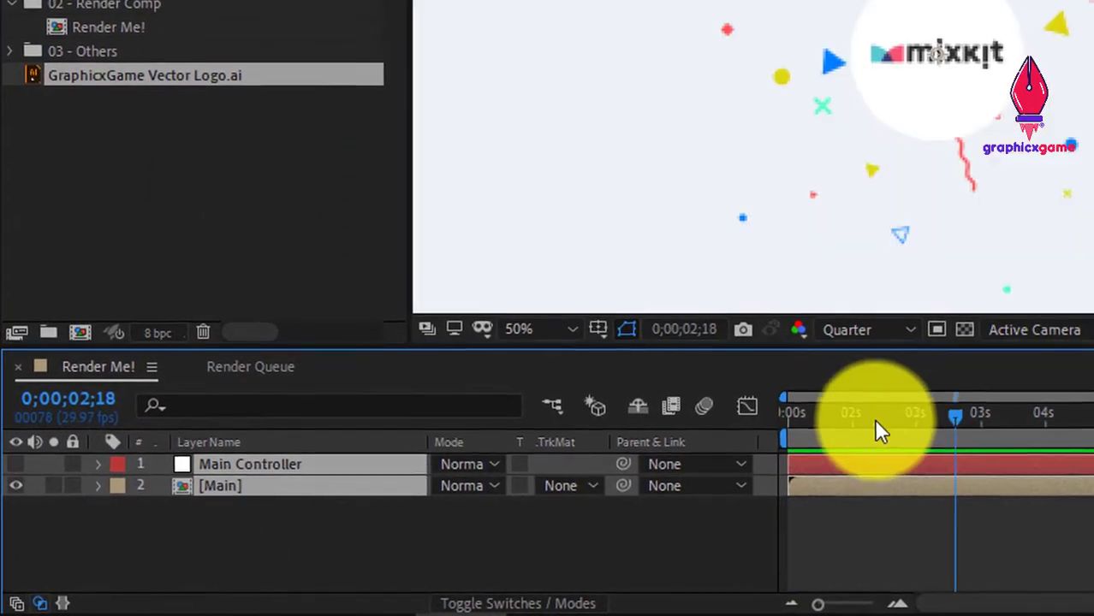
left_click_drag(873, 417, 763, 433)
left_click(864, 414)
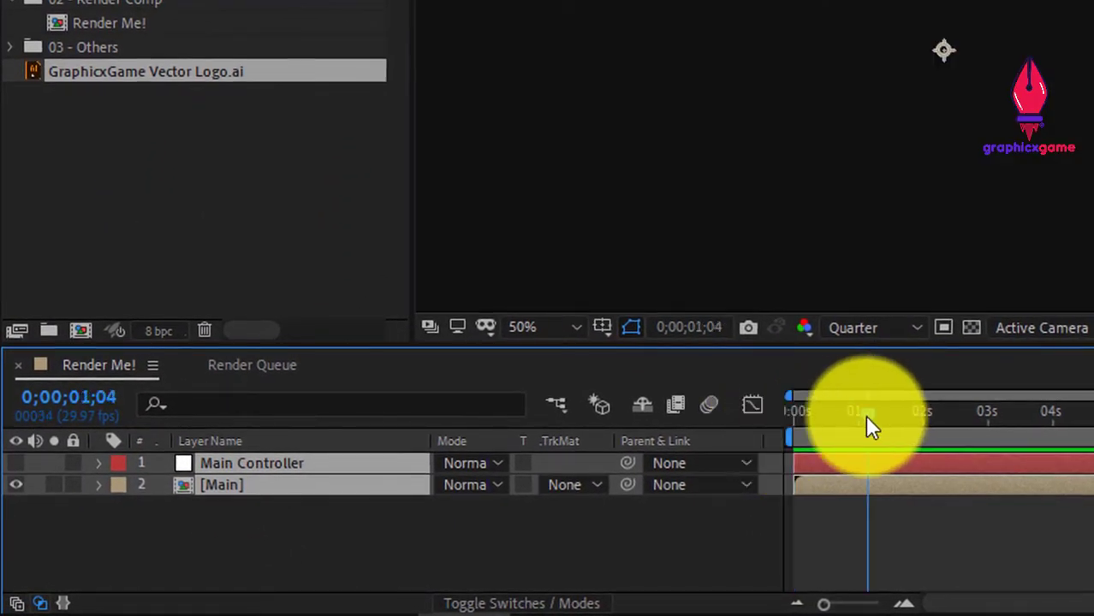
left_click(434, 575)
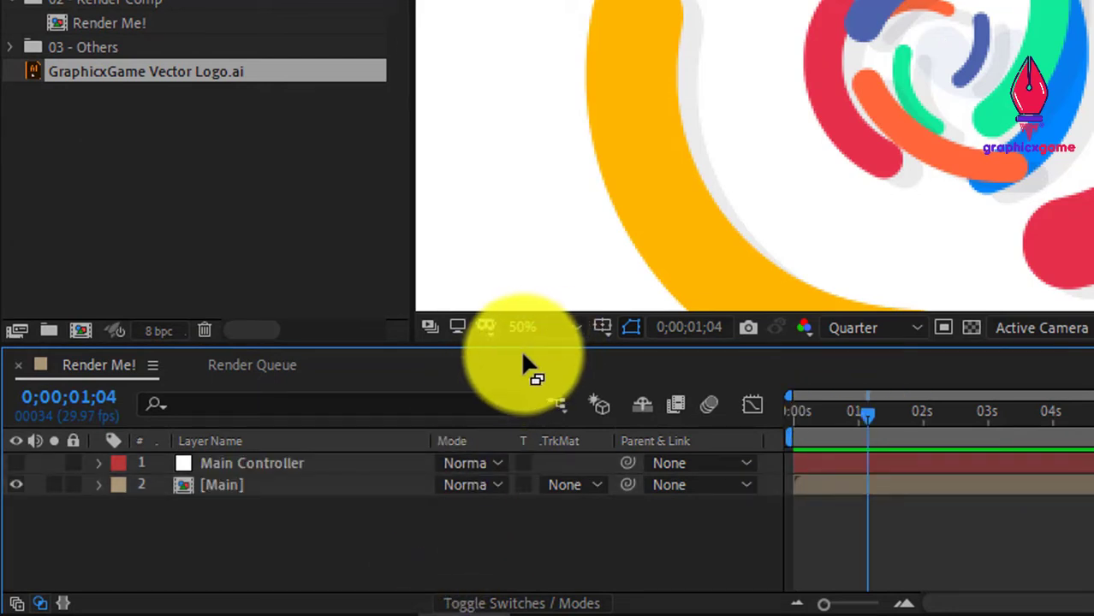
Enlarge the timeline panel and open the [Main] precomp in its own tab.
left_click_drag(522, 350, 519, 201)
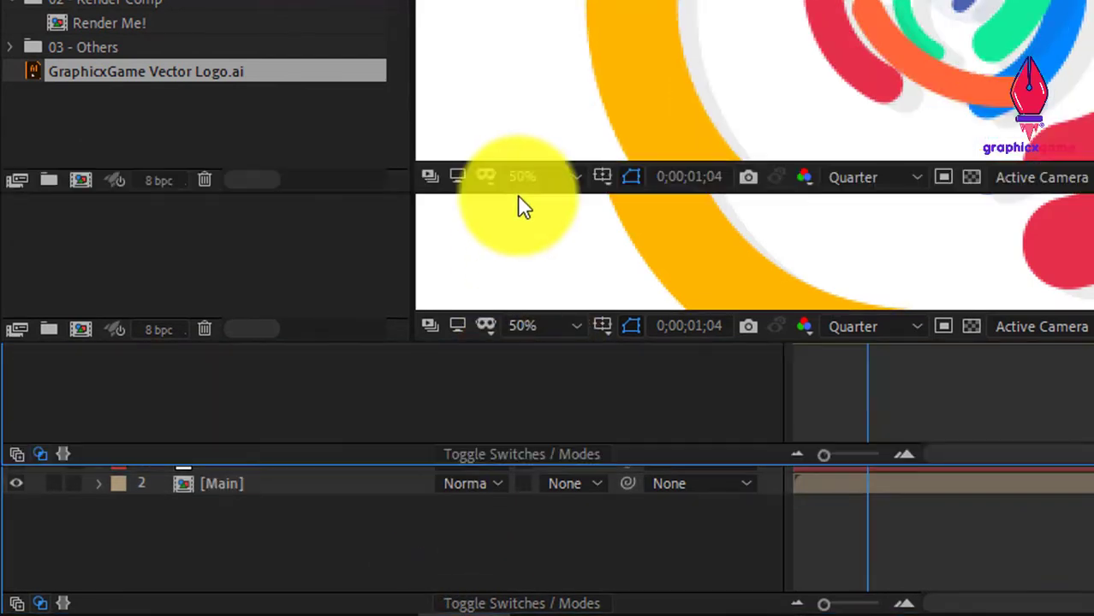
left_click(234, 338)
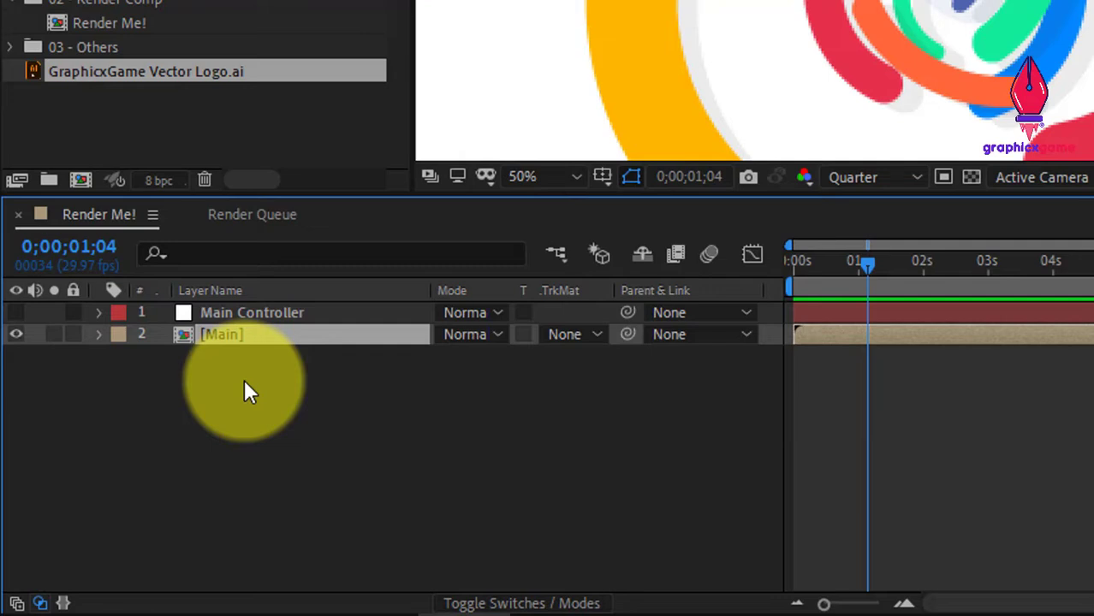
double_click(235, 333)
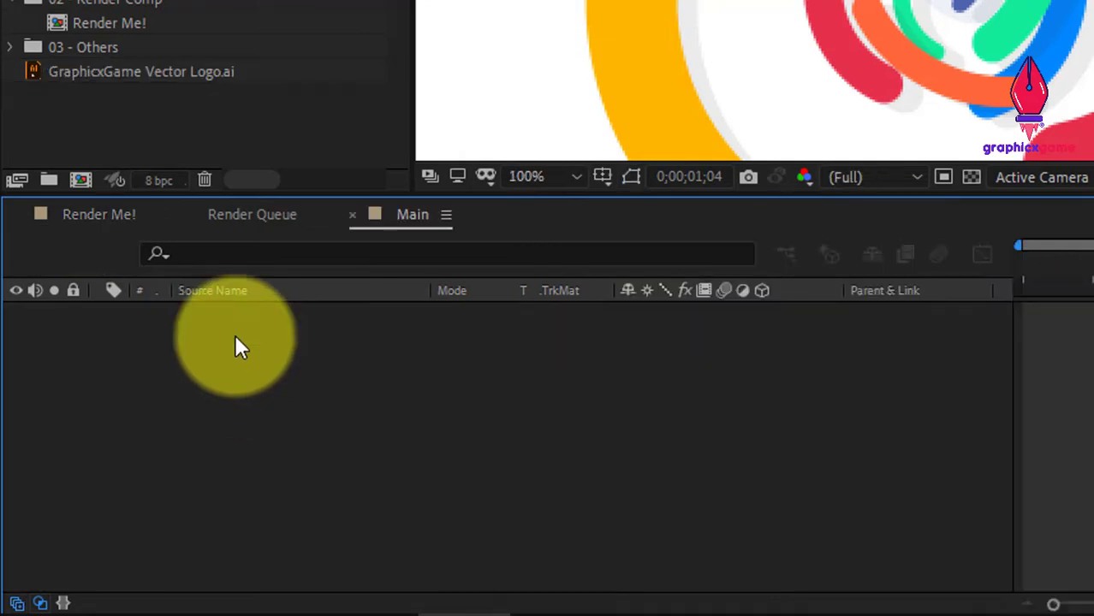
Open the [Logo Here] precomp from Main and set the time to 0:00:00:14.
left_click(239, 314)
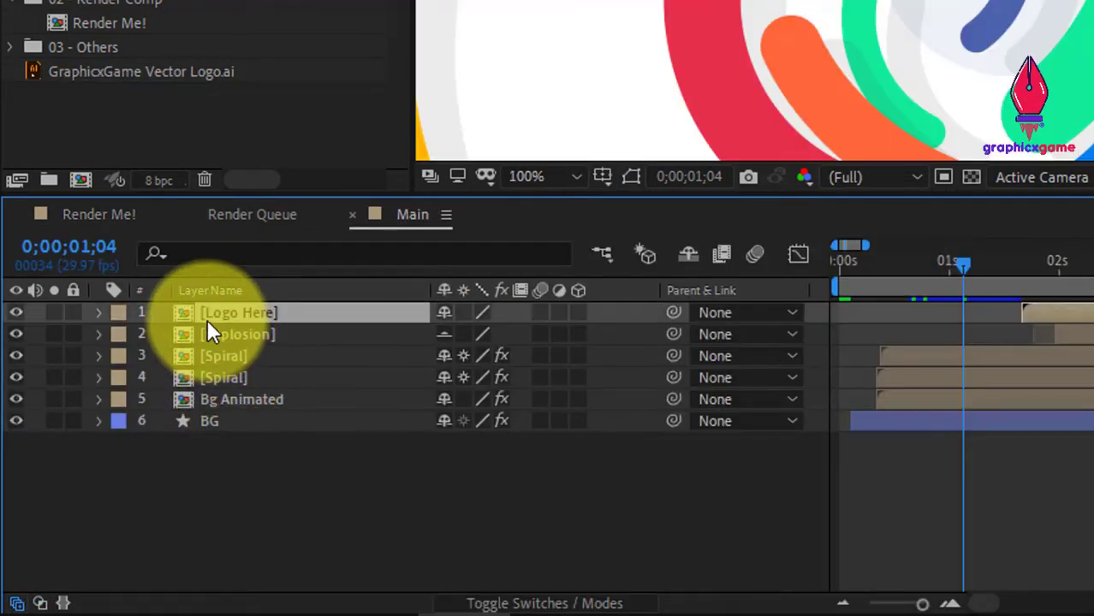
double_click(276, 313)
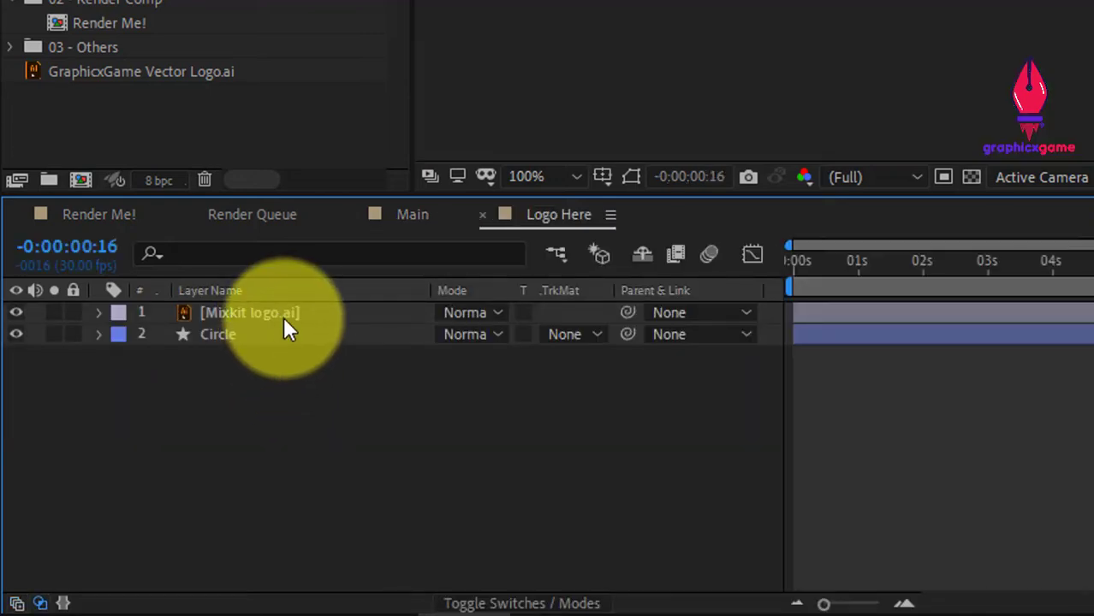
left_click(669, 336)
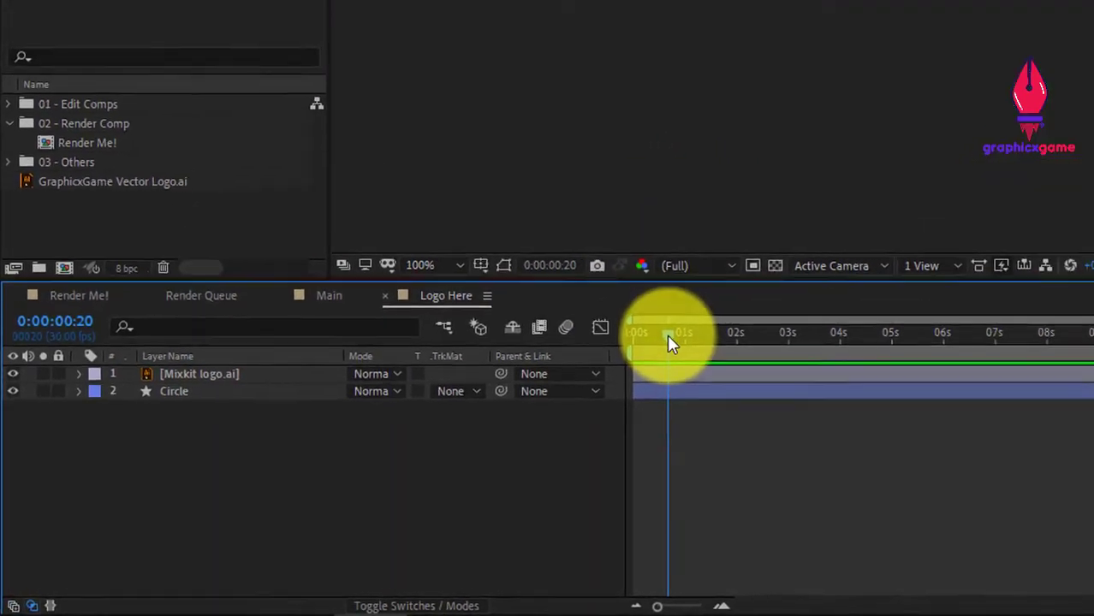
left_click(526, 392)
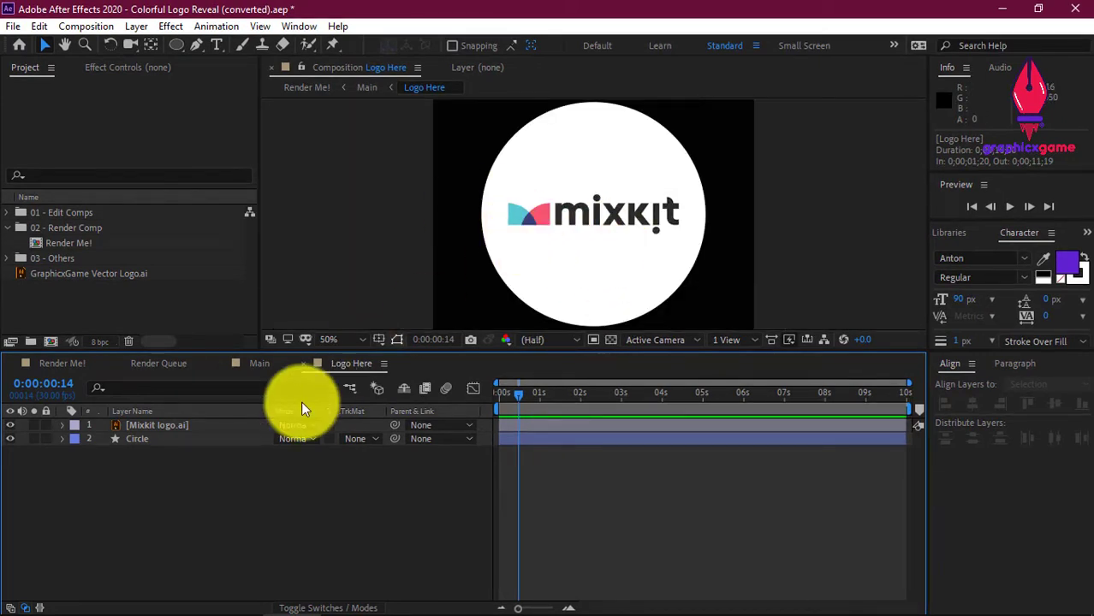
Hide the Mixkit logo and Circle layers and add GraphicxGame Vector Logo.ai to Logo Here.
left_click(11, 438)
left_click_drag(96, 276, 195, 420)
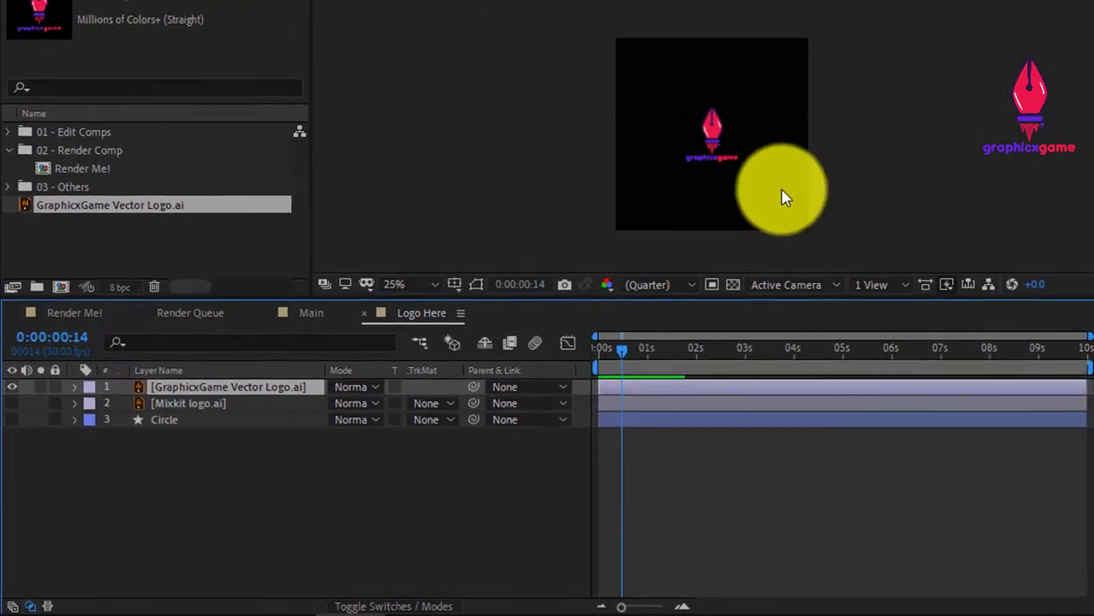
scroll(650, 197, "up", 3)
scroll(825, 64, "down", 3)
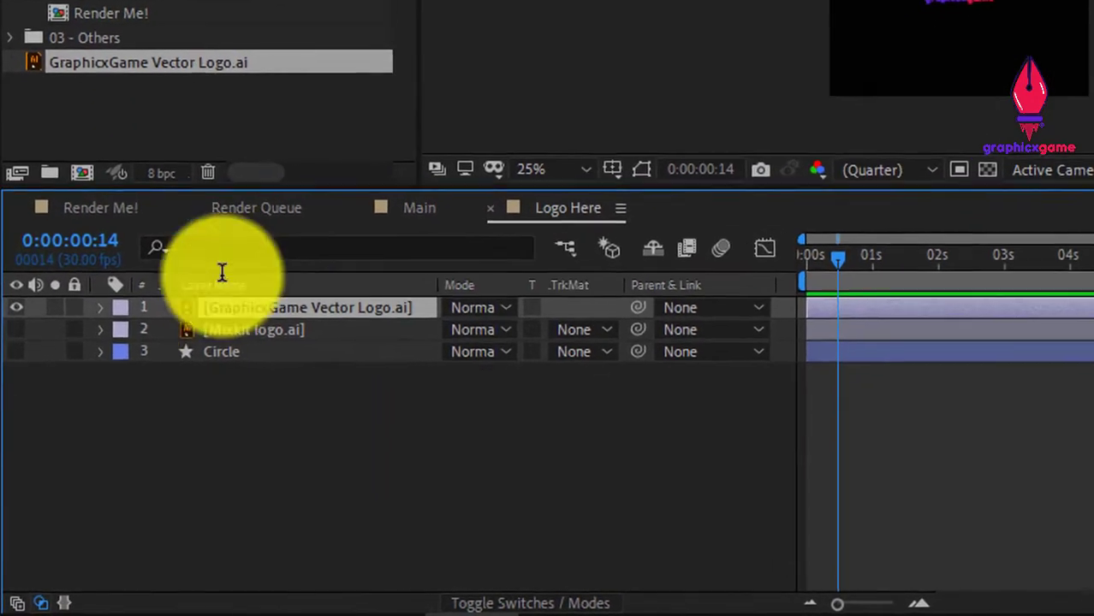
Scale the GraphicxGame logo layer up to 289%.
key("s")
key("s")
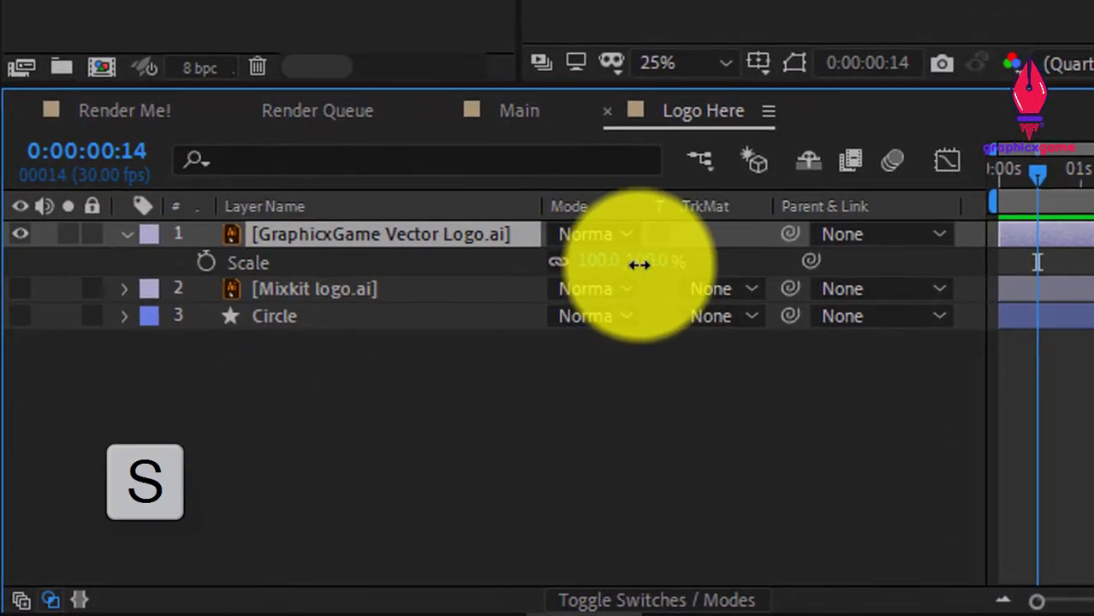
left_click(651, 262)
key("Up")
key("Up")
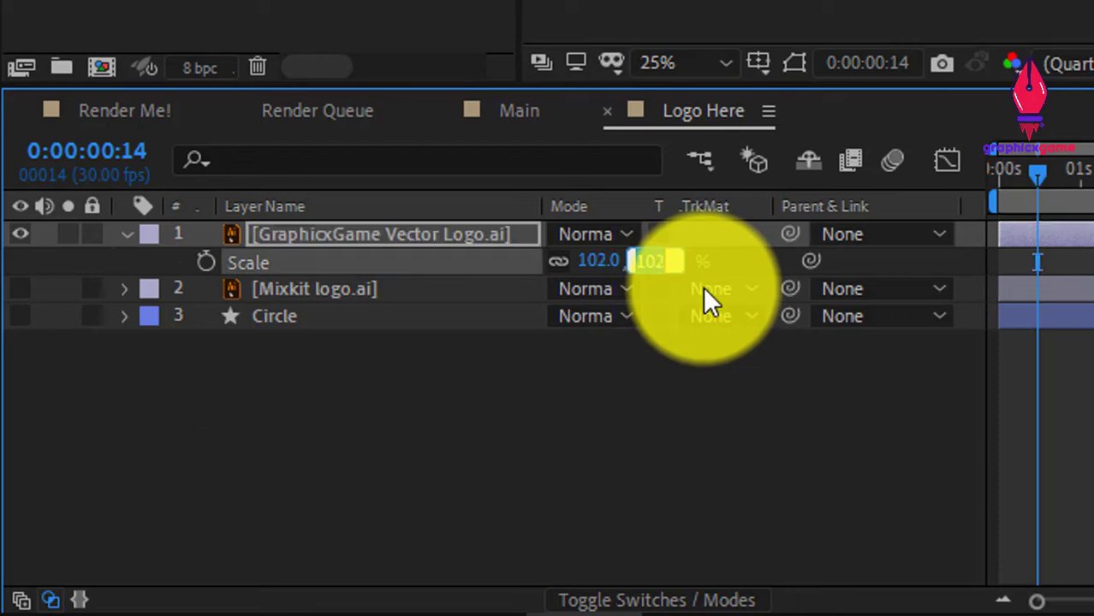
key("Up")
key("Up")
key("Up")
key("Up")
key("Up")
key("shift+Up")
key("shift+Up")
key("shift+Up")
key("shift+Up")
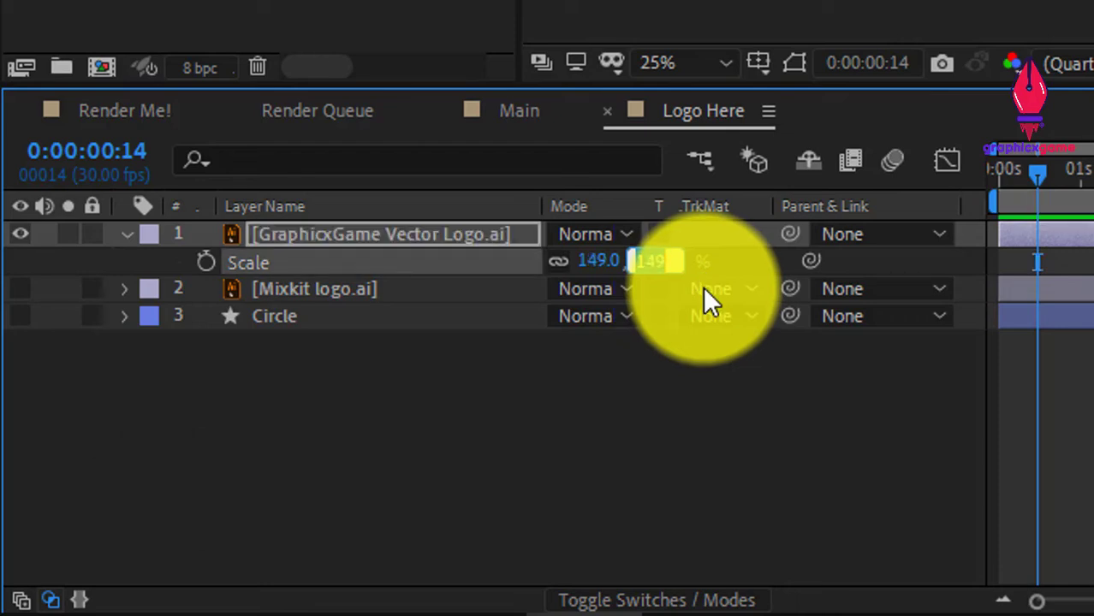
key("shift+Up")
key("shift+Up")
key("shift+Up")
key("shift+Up")
key("shift+Up")
key("shift+Up")
key("shift+Up")
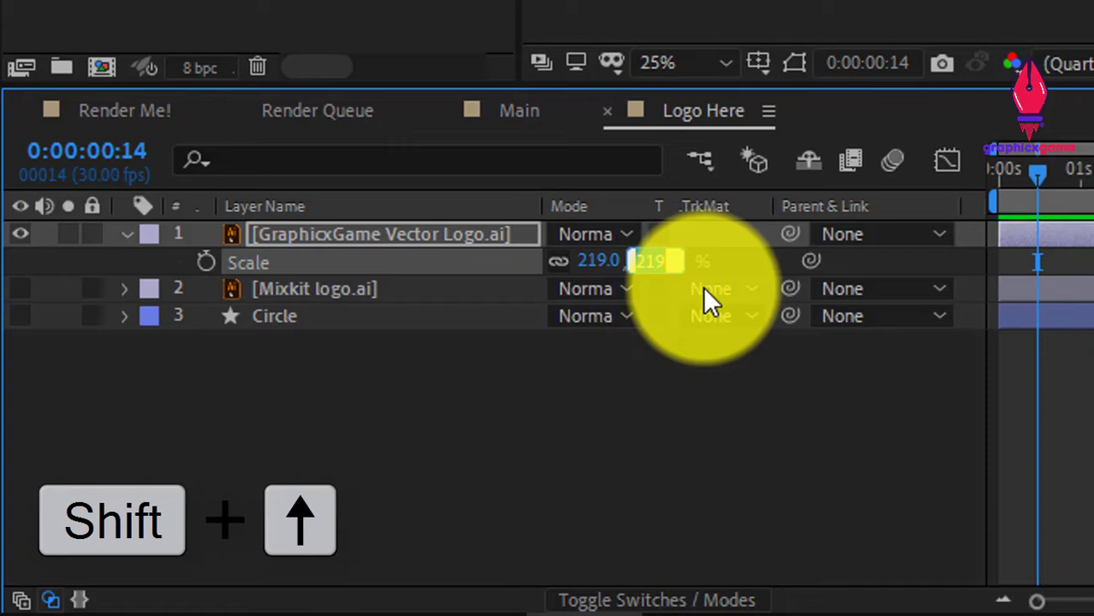
key("shift+Up")
key("shift+Up")
key("shift+Up")
key("shift+Up")
key("shift+Up")
key("shift+Up")
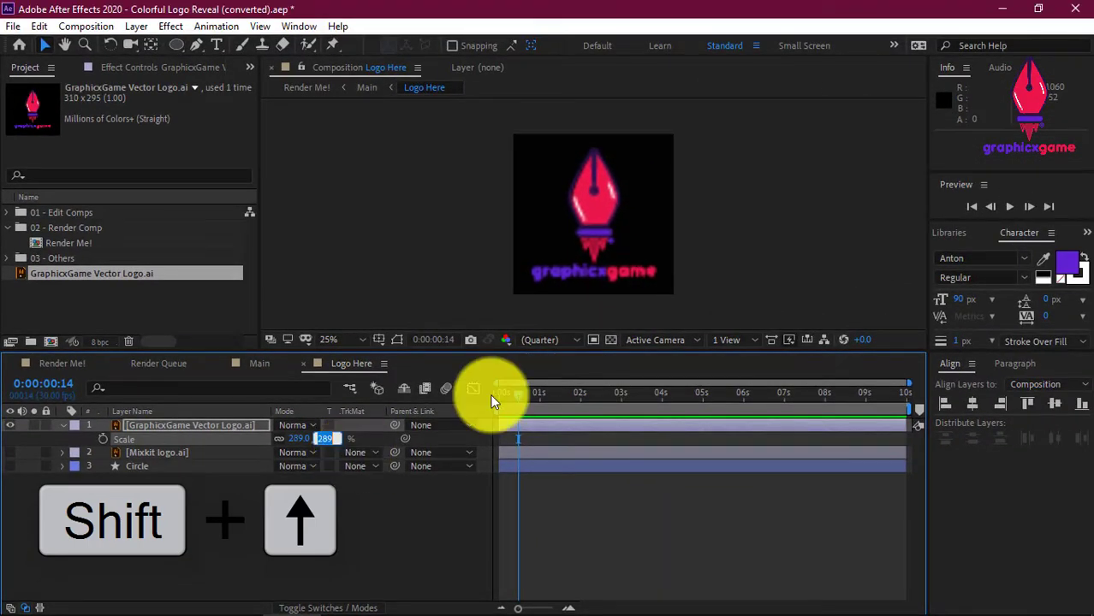
left_click(565, 340)
Set the preview resolution to Full and show the layer switch columns.
left_click(557, 381)
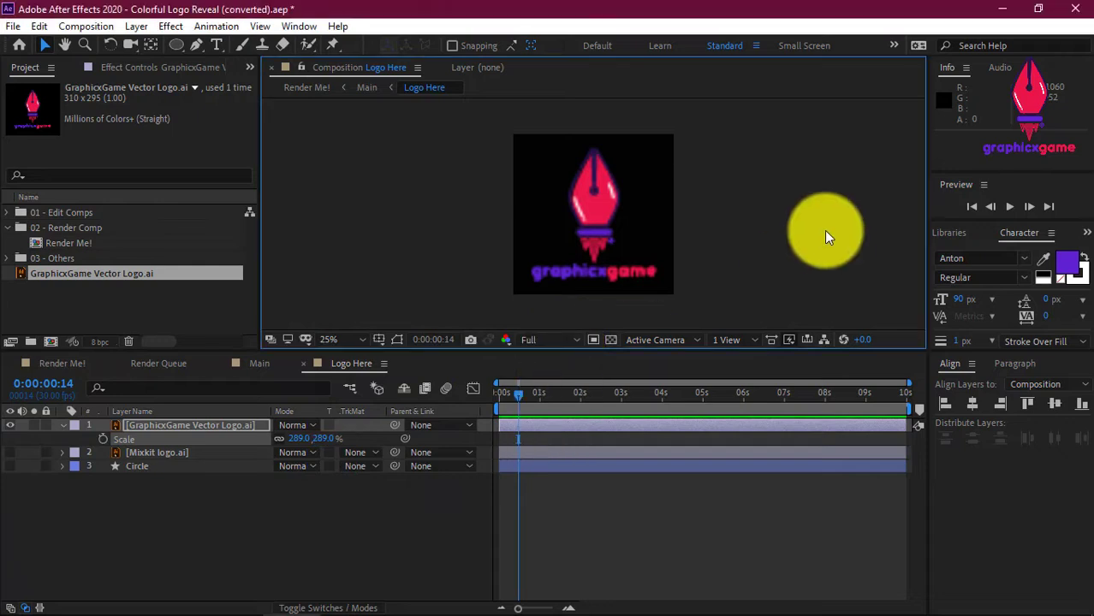
scroll(796, 217, "up", 2)
scroll(796, 218, "up", 4)
scroll(796, 217, "down", 2)
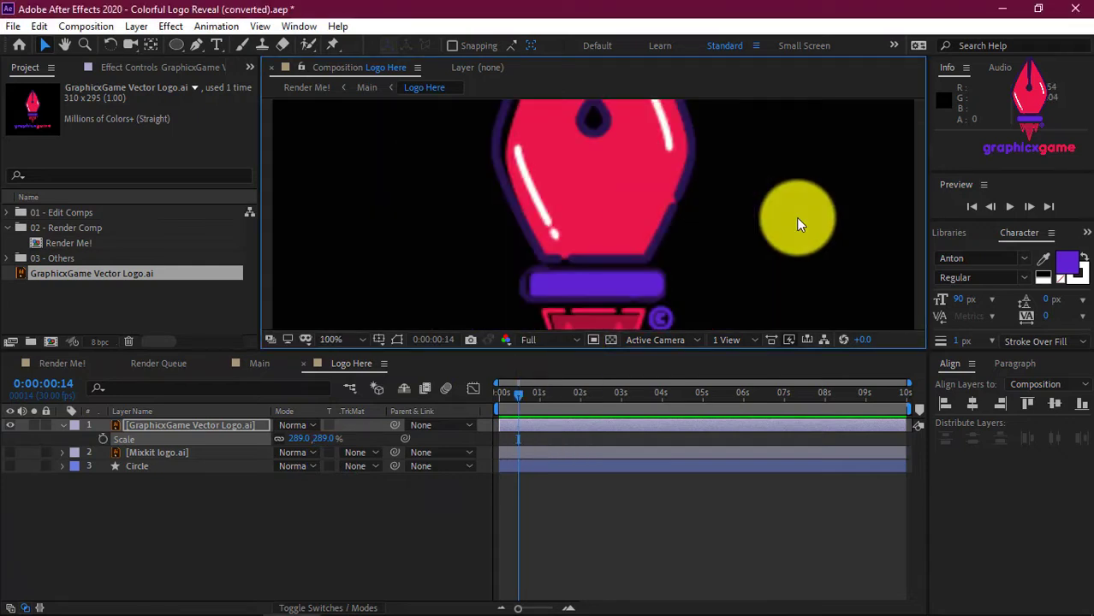
scroll(616, 204, "down", 2)
scroll(594, 211, "up", 2)
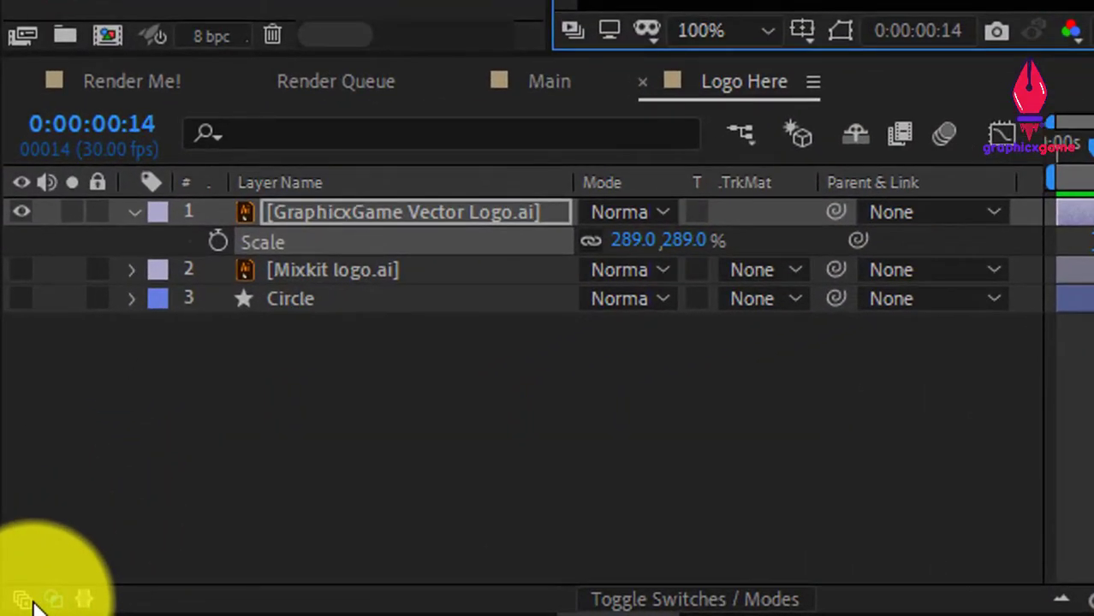
left_click(30, 600)
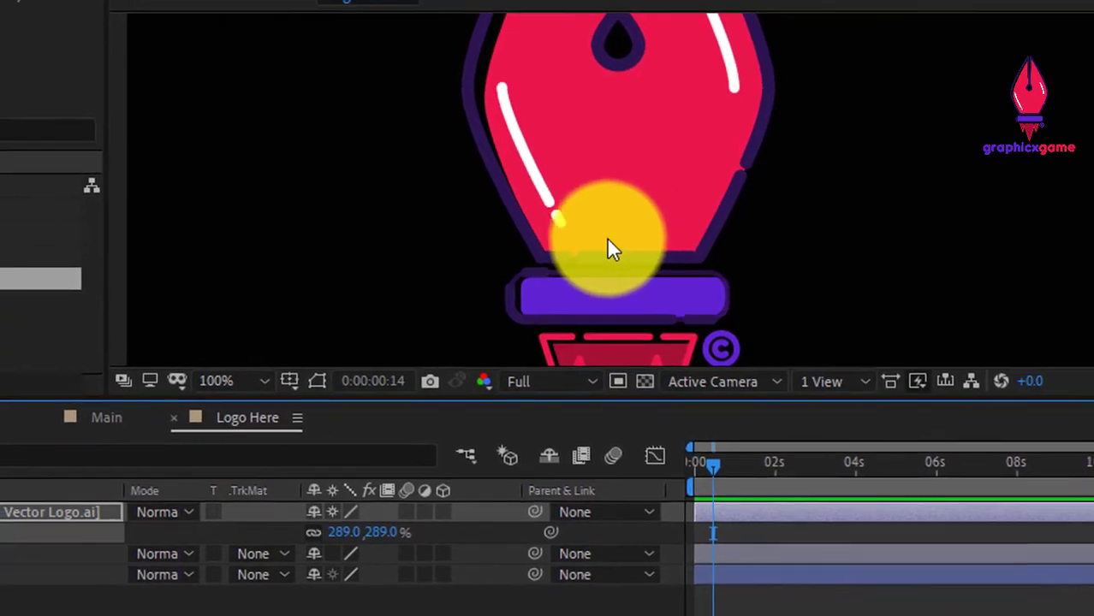
scroll(676, 180, "down", 2)
scroll(676, 107, "down", 2)
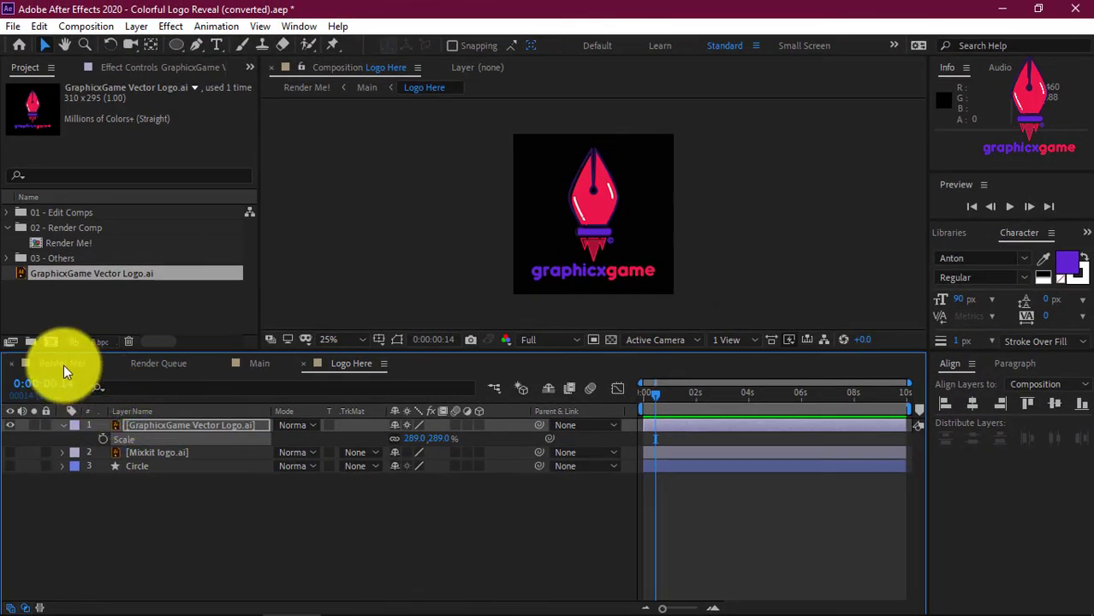
Switch to Render Me!, play the reveal preview twice, and return to the comp start.
left_click(63, 364)
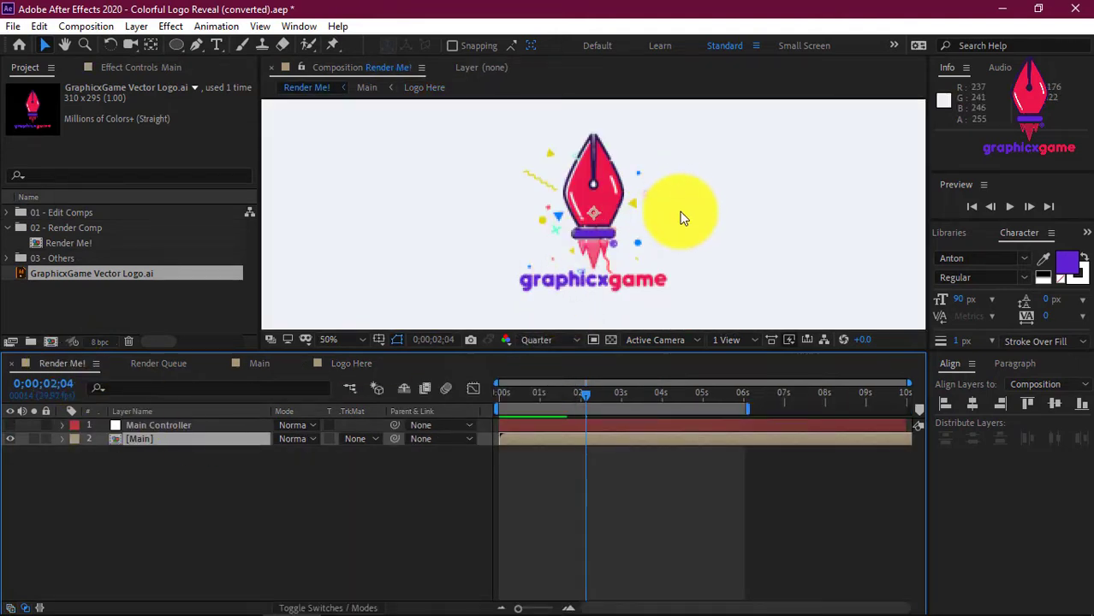
scroll(682, 217, "down", 1)
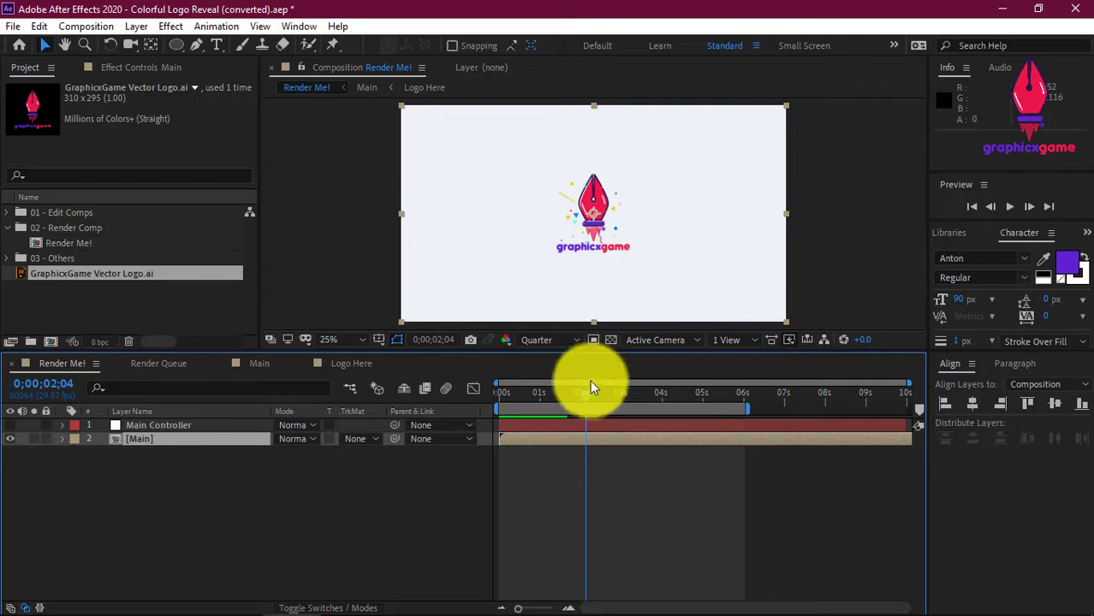
left_click_drag(647, 403, 498, 402)
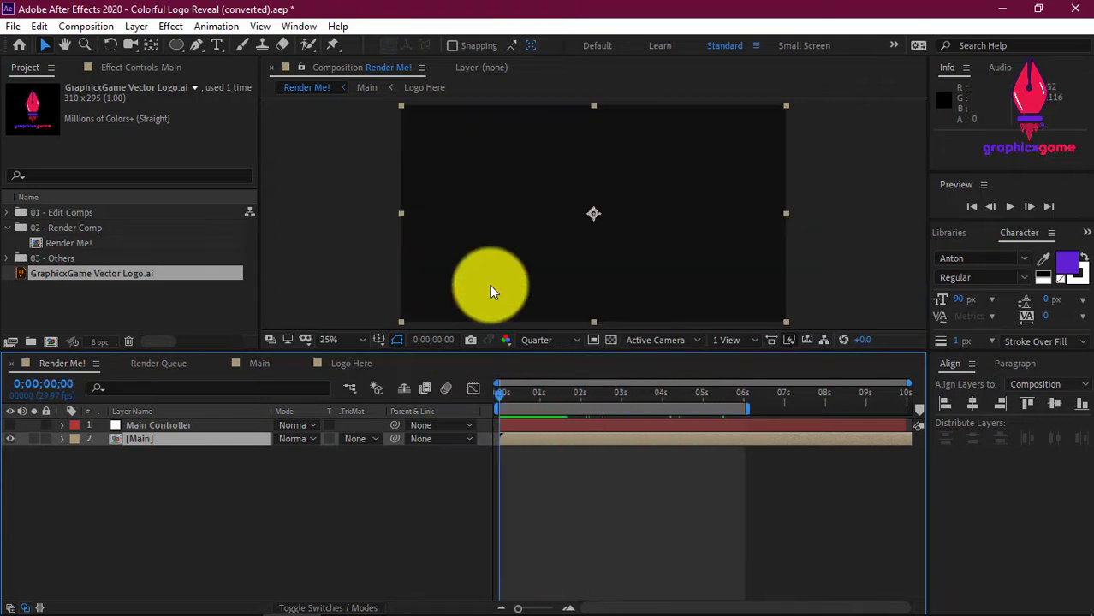
key("space")
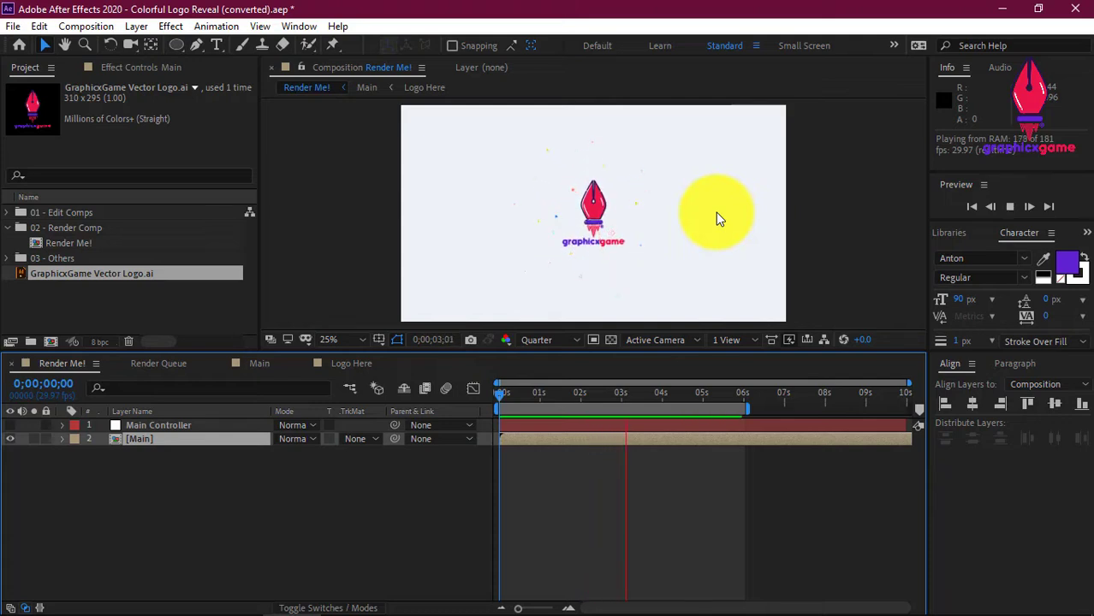
key("space")
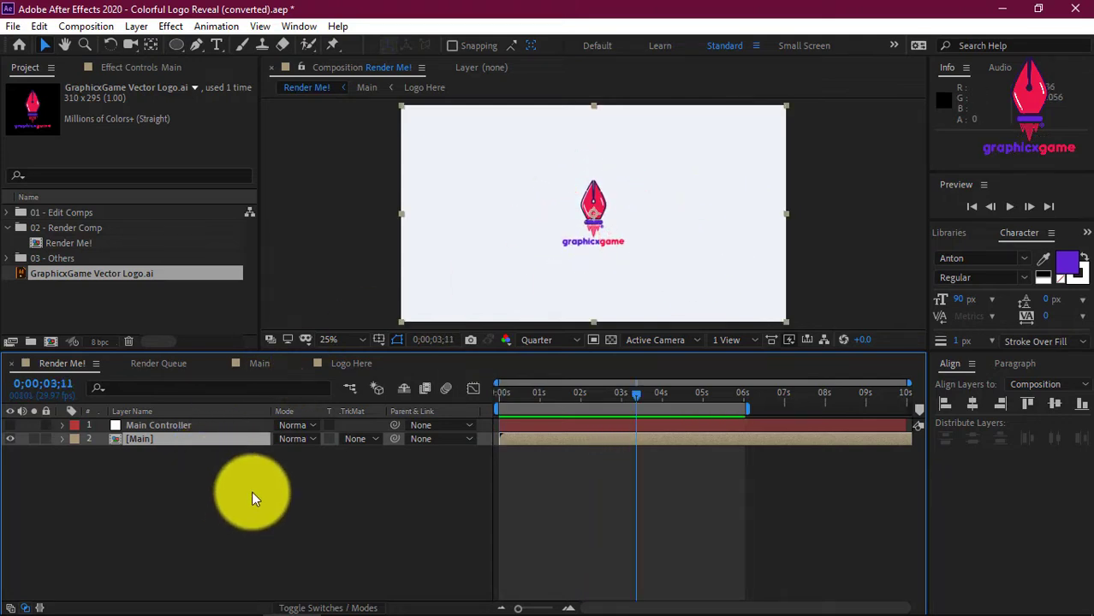
left_click(252, 492)
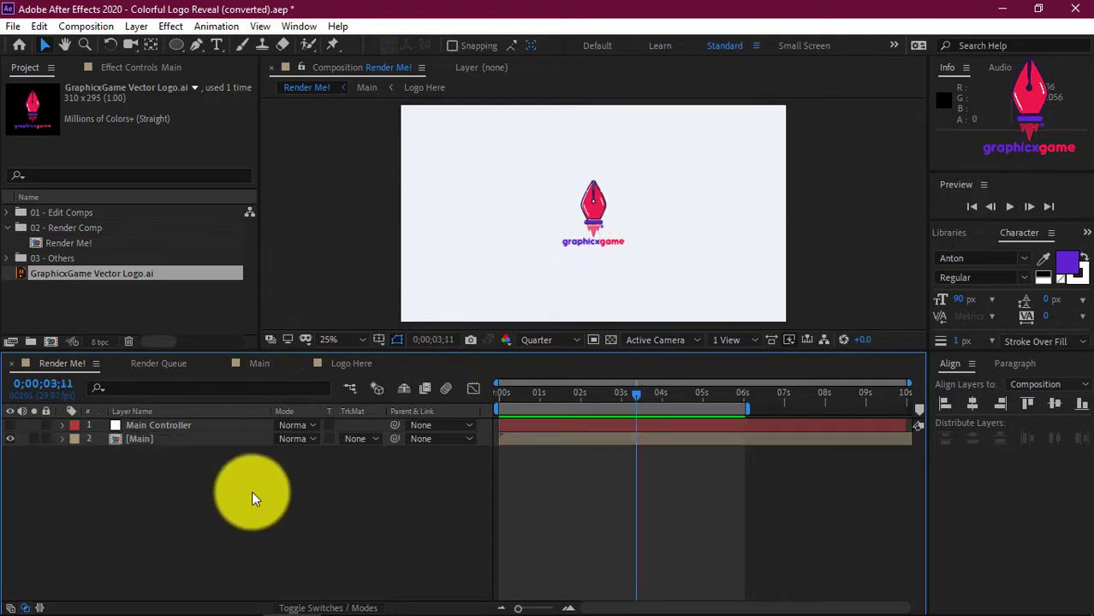
key("space")
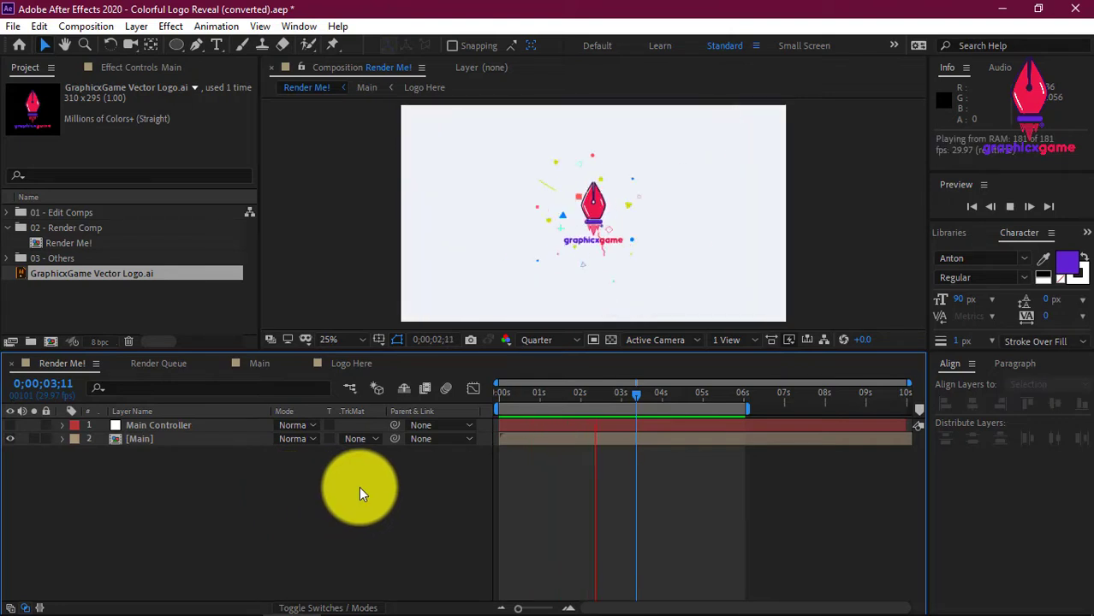
key("space")
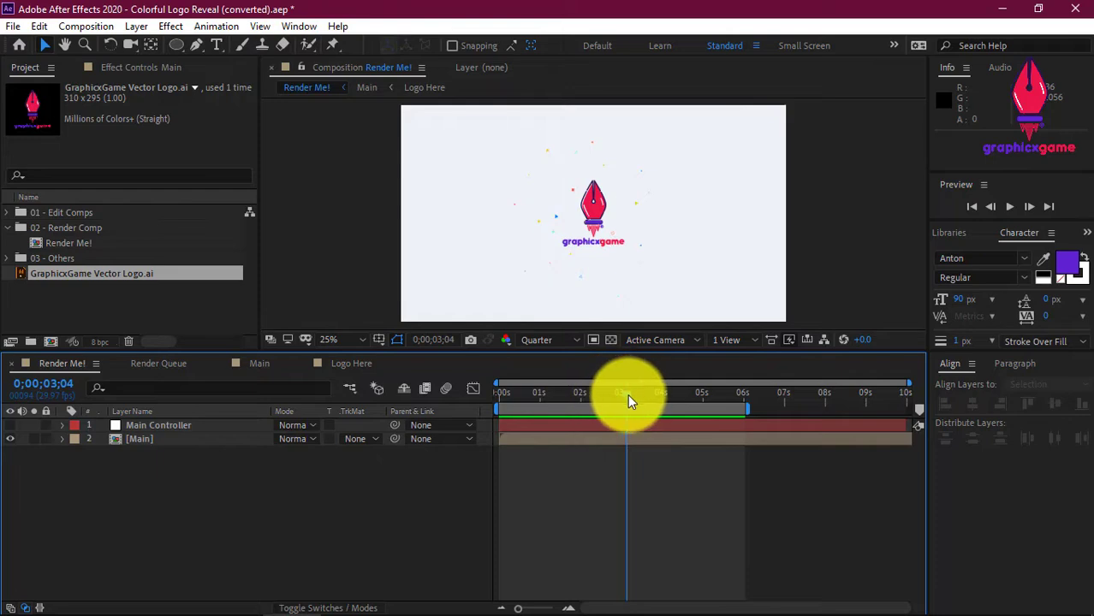
mouse_move(628, 394)
left_mouse_down()
mouse_move(505, 411)
mouse_move(558, 411)
left_mouse_up()
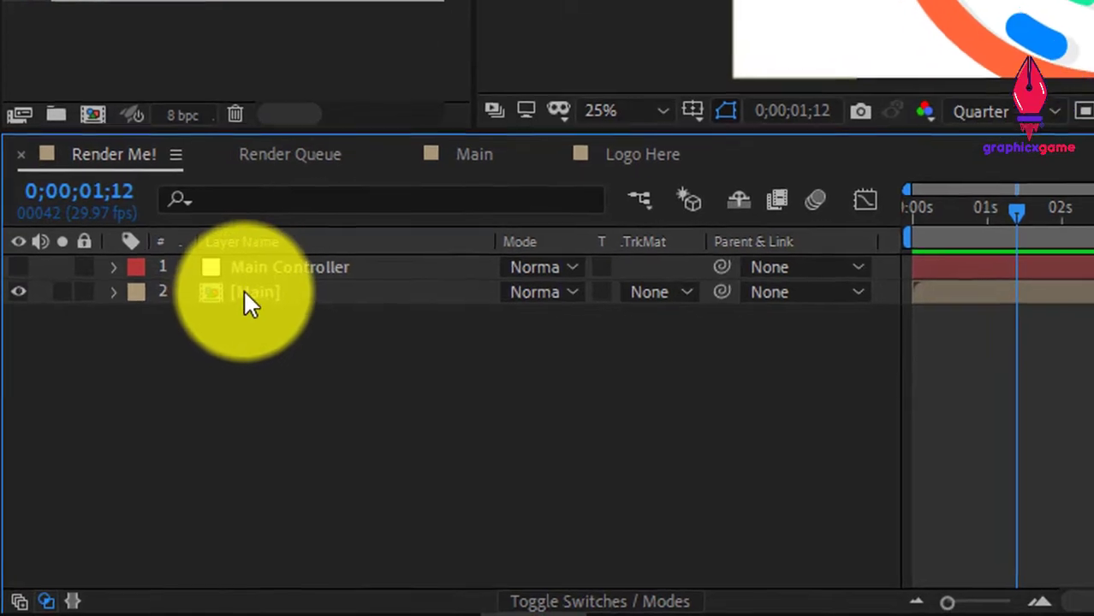
double_click(244, 295)
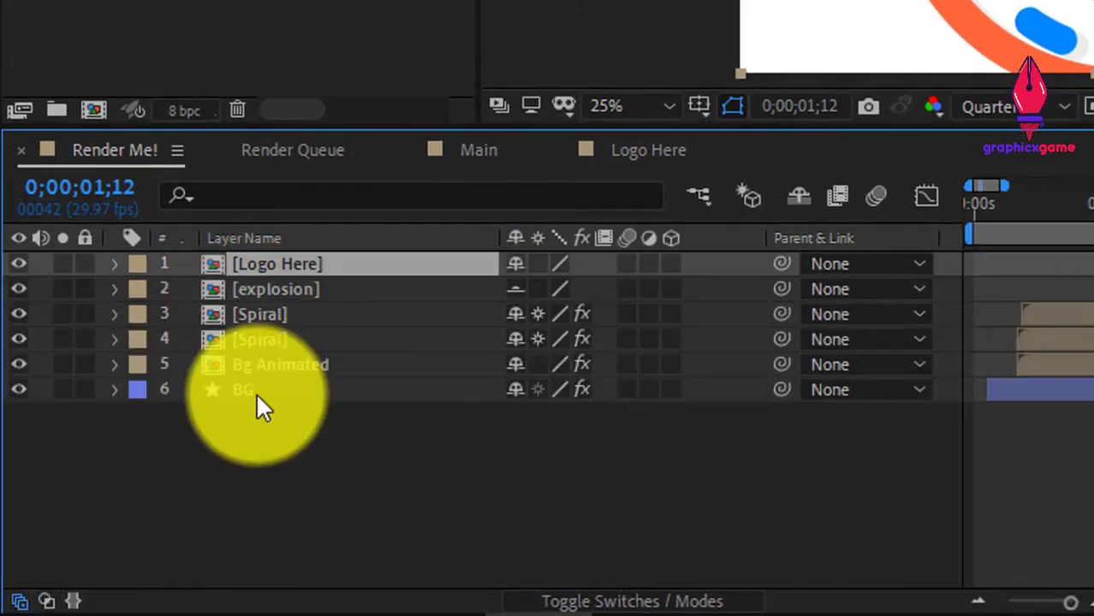
left_click(262, 317)
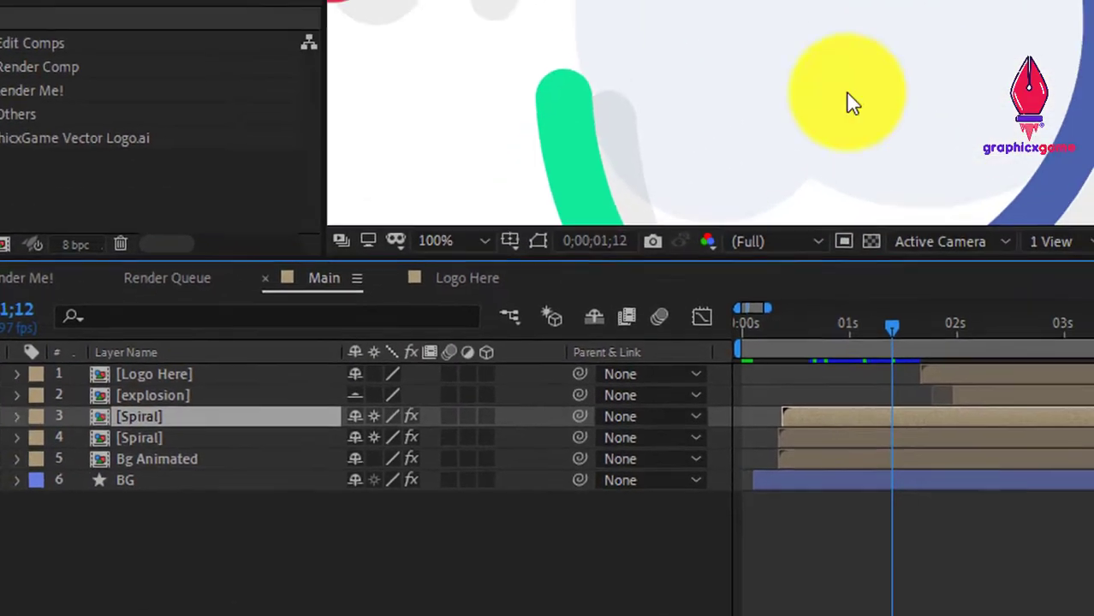
left_click_drag(671, 403, 580, 458)
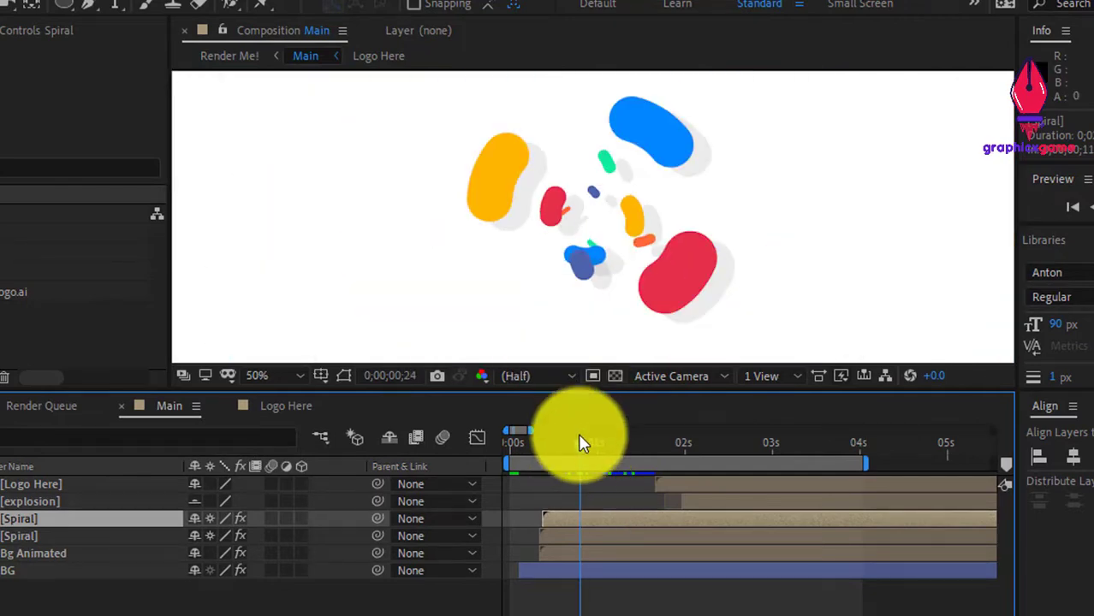
mouse_move(579, 457)
left_mouse_down()
mouse_move(548, 452)
mouse_move(582, 459)
mouse_move(608, 445)
left_mouse_up()
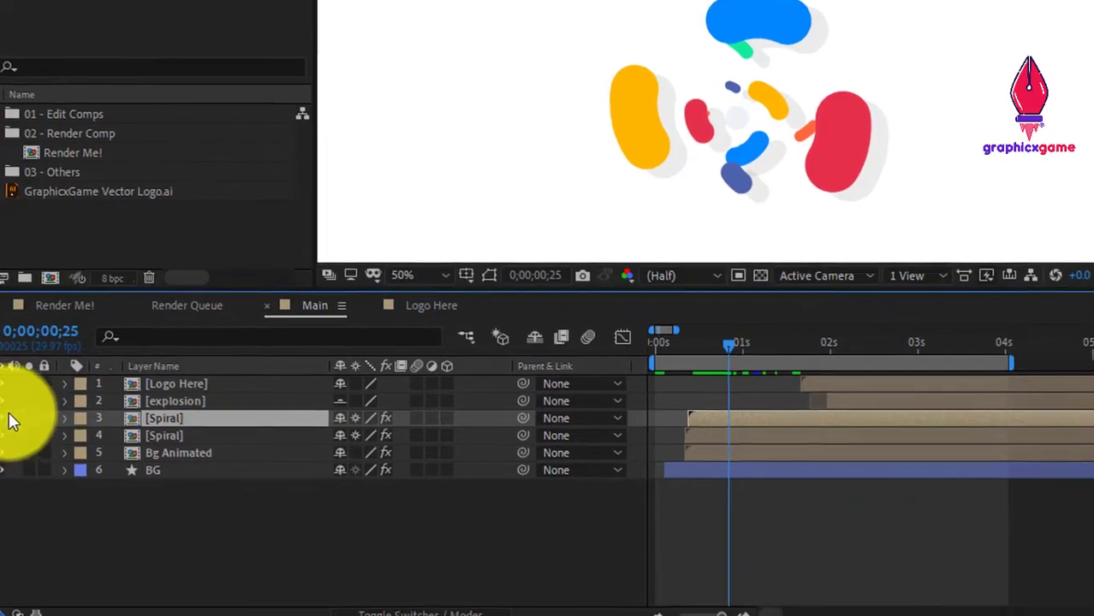
left_click(15, 408)
left_click(17, 412)
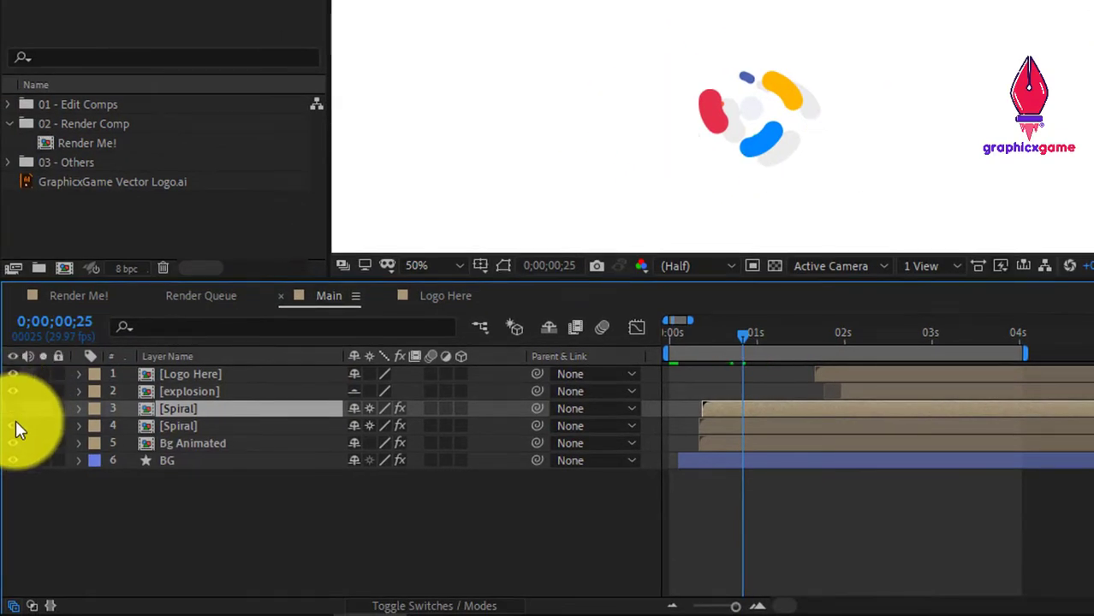
left_click(19, 431)
left_click(19, 431)
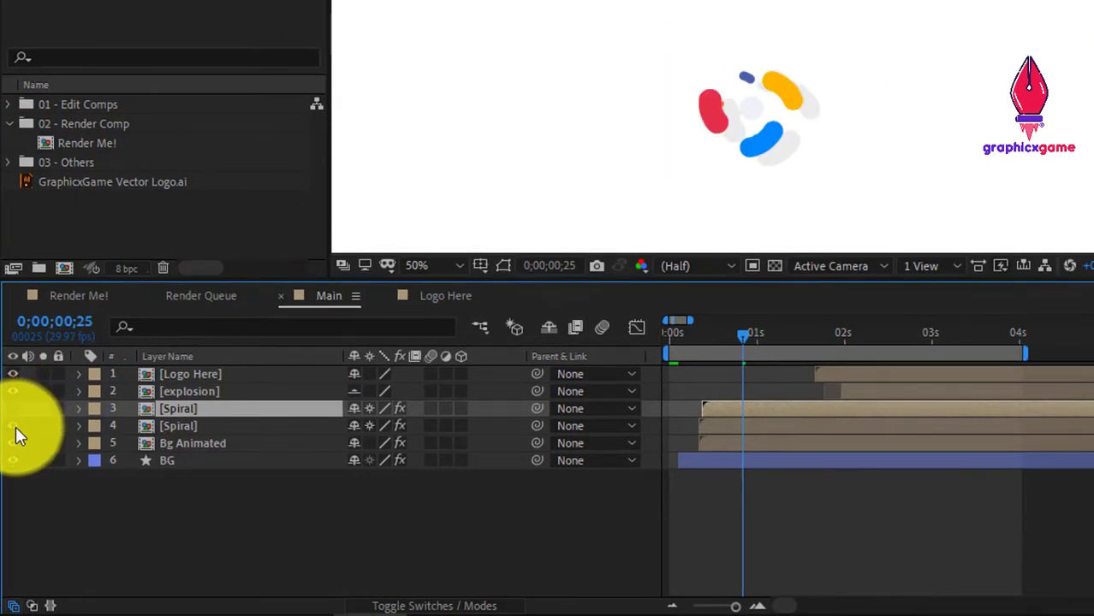
left_click_drag(19, 436, 20, 416)
left_click(13, 428)
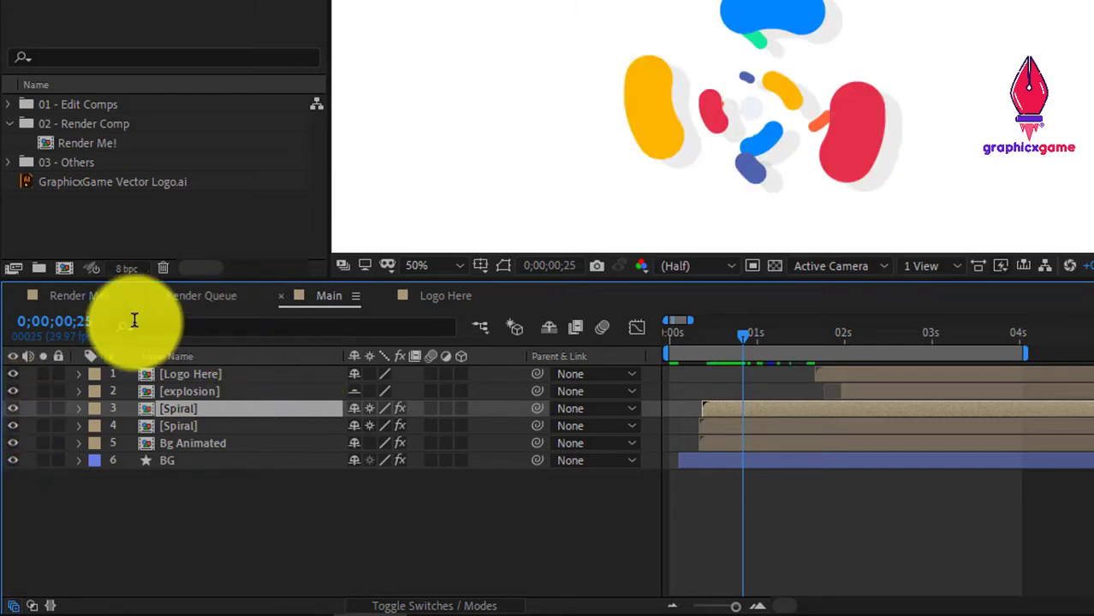
left_click(77, 297)
left_click(306, 473)
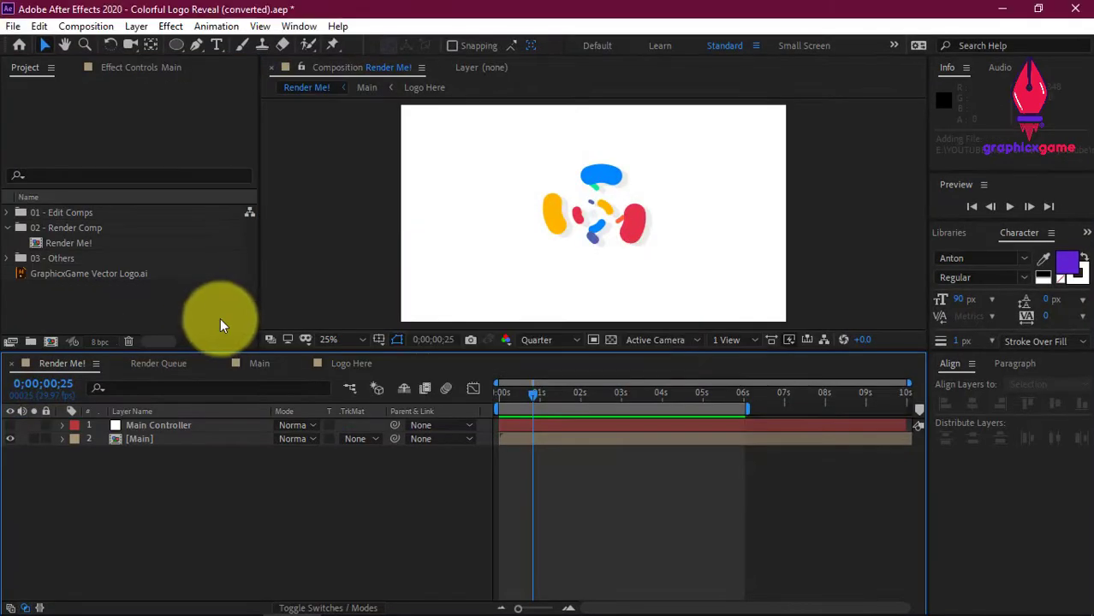
Add colors-02.jpg as Render Me!'s top layer at 36% scale in the upper-left corner.
left_click_drag(51, 267, 186, 456)
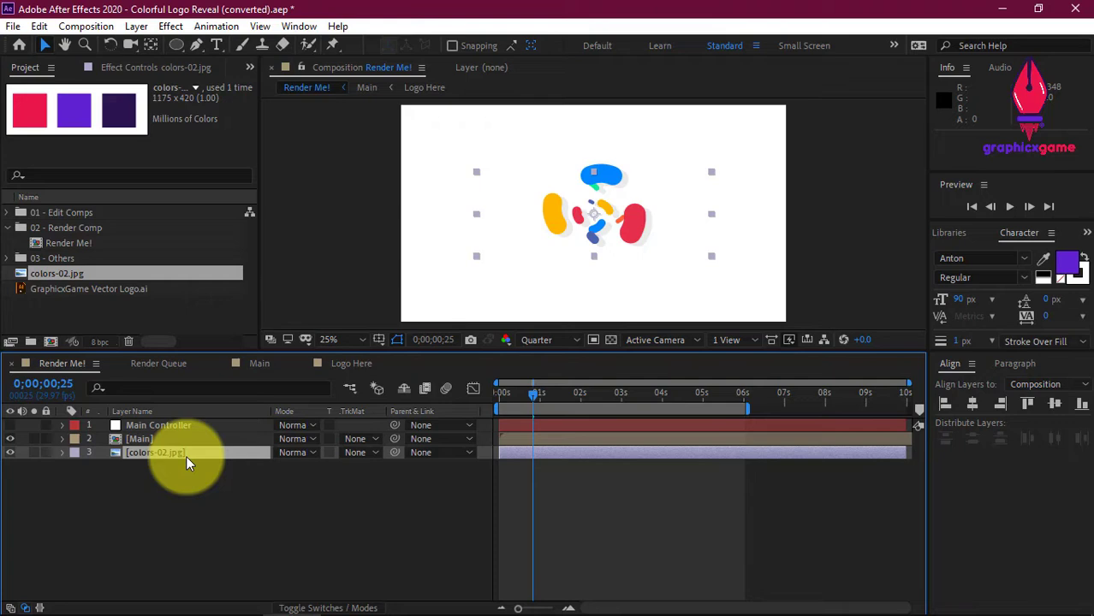
key("ctrl+shift+bracketright")
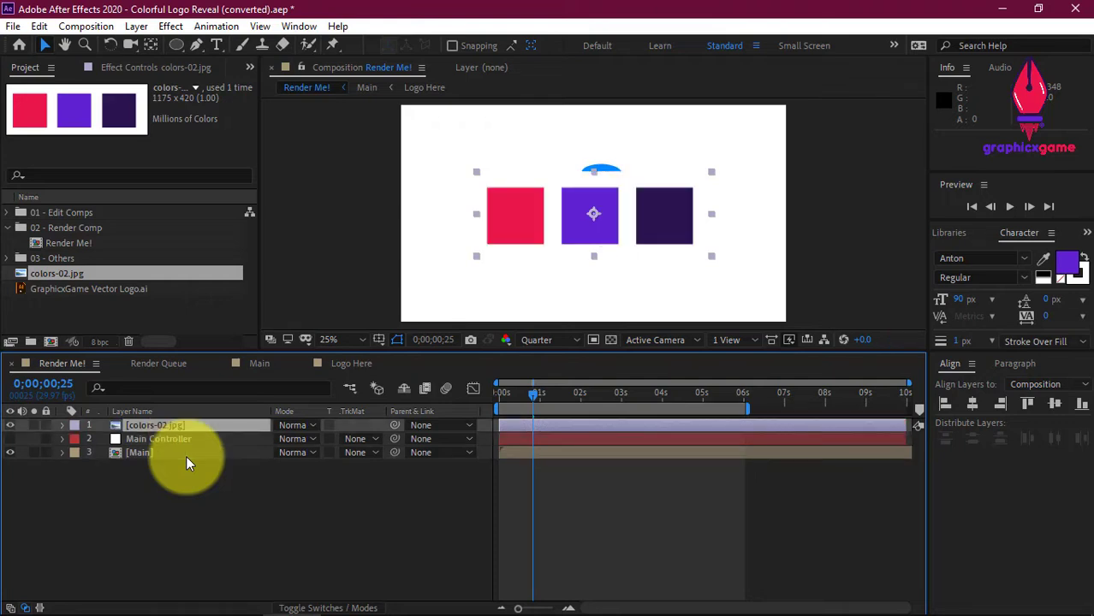
key("s")
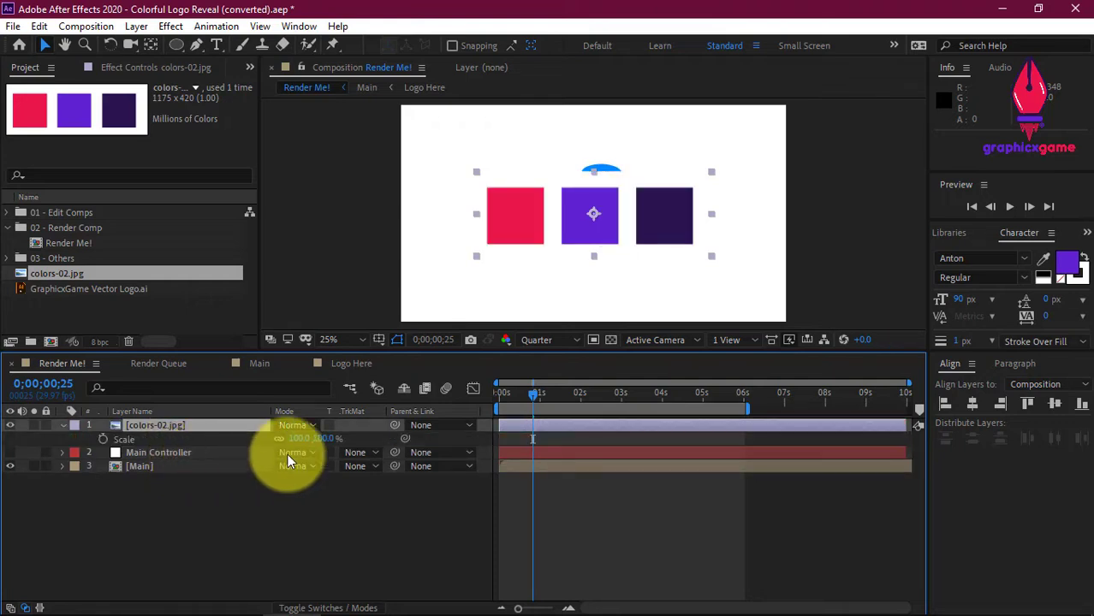
left_click_drag(317, 439, 255, 444)
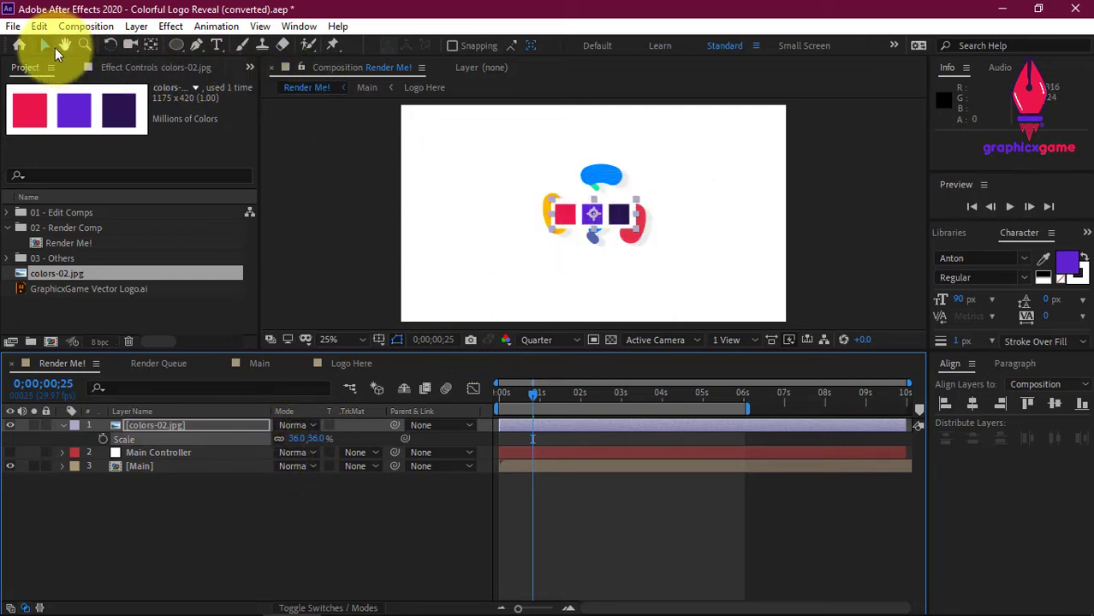
left_click_drag(623, 220, 484, 139)
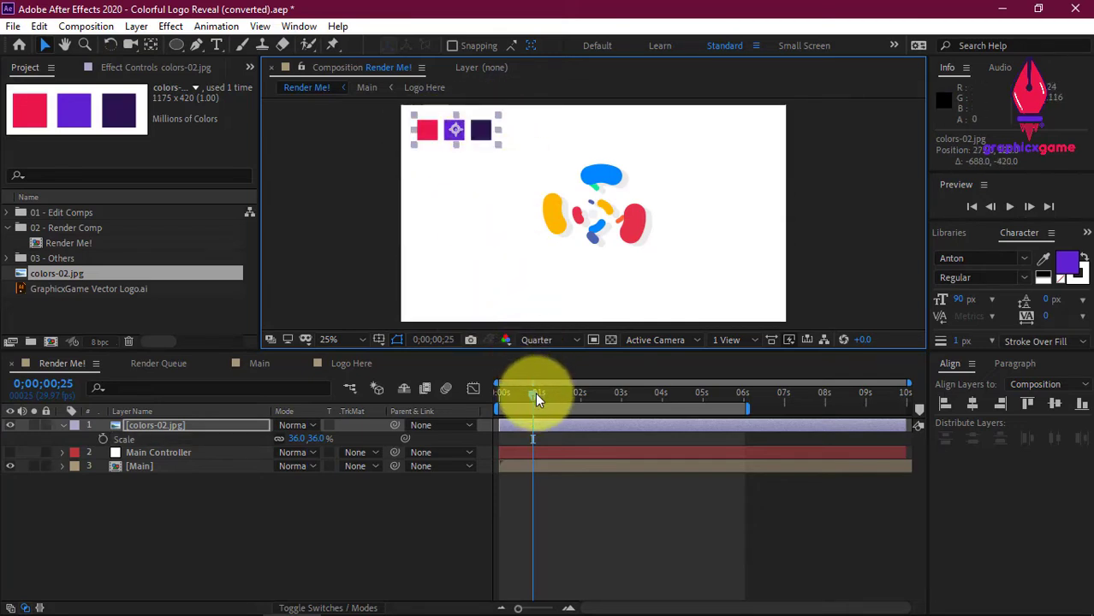
mouse_move(587, 400)
left_mouse_down()
mouse_move(632, 398)
mouse_move(592, 400)
left_mouse_up()
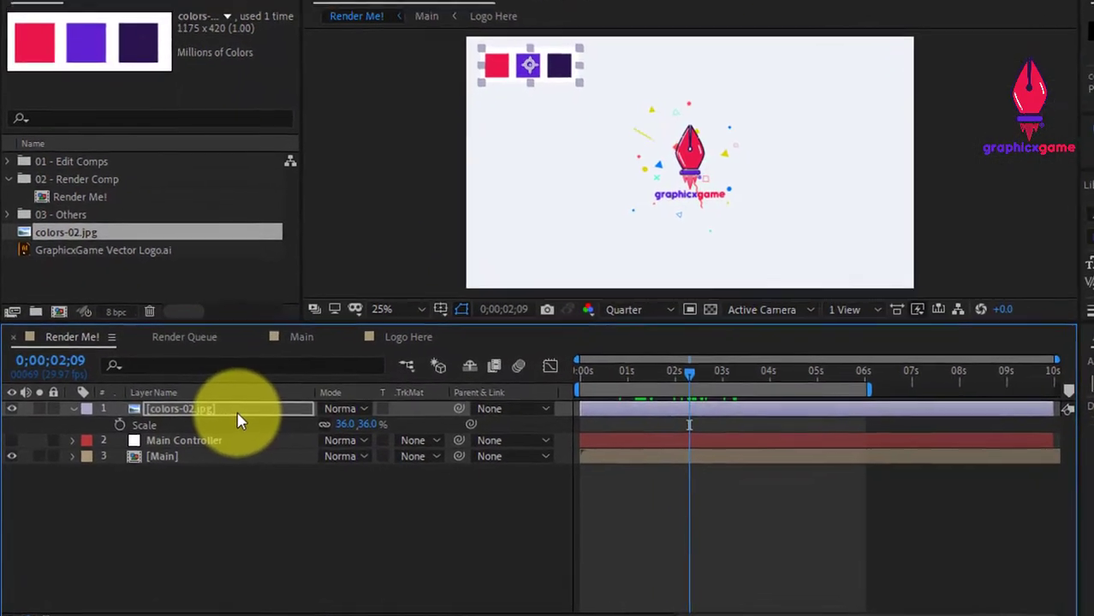
Make colors-02.jpg a Guide Layer, then scrub the reveal from 0;00;04;17 back to about one second.
right_click(234, 415)
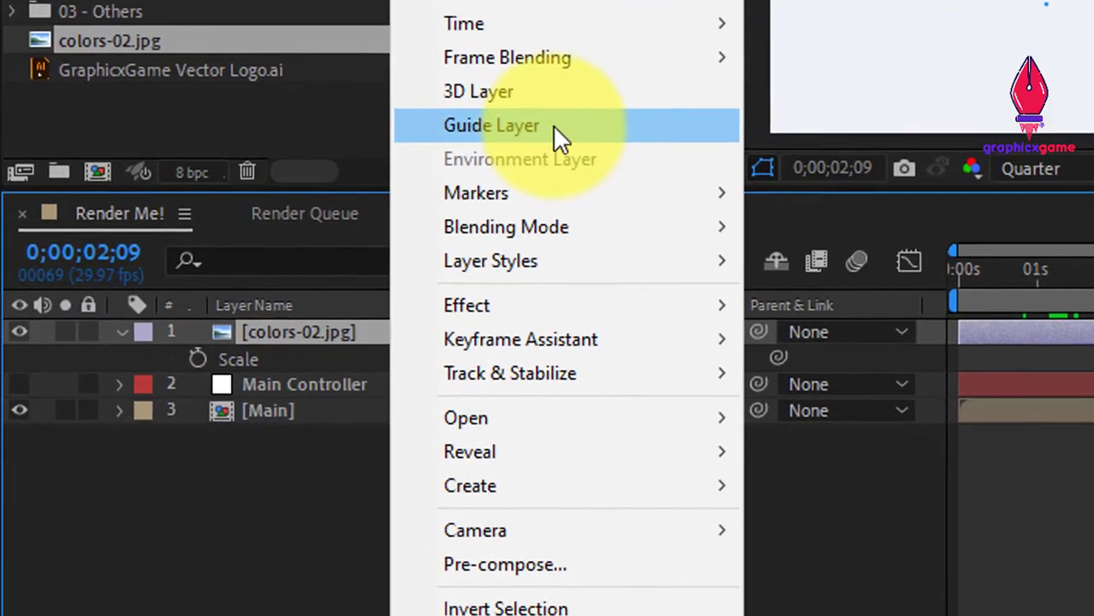
left_click(548, 134)
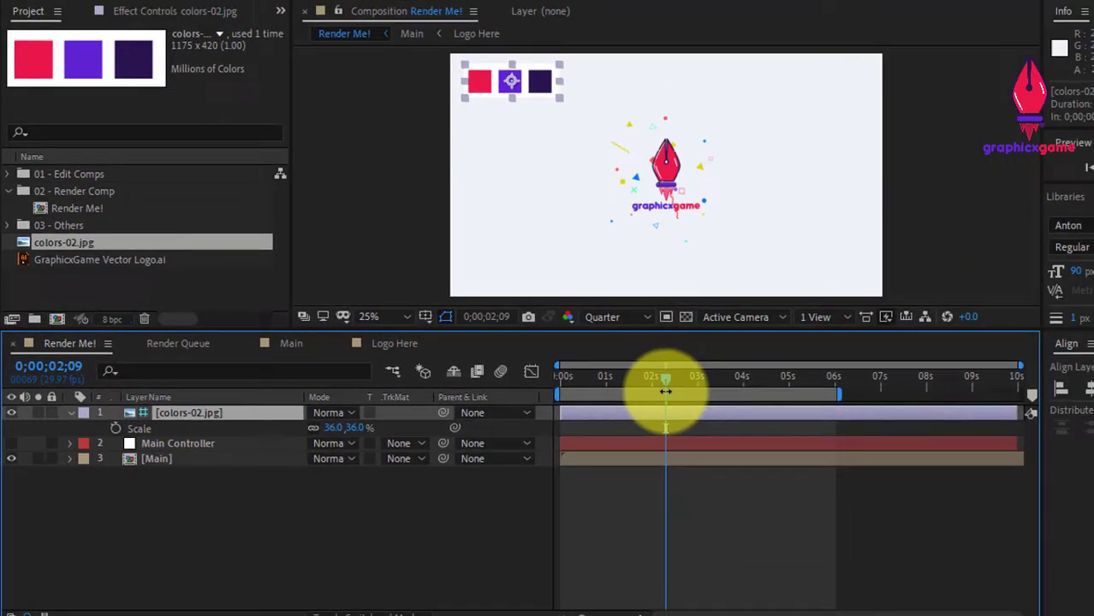
left_click_drag(665, 391, 684, 412)
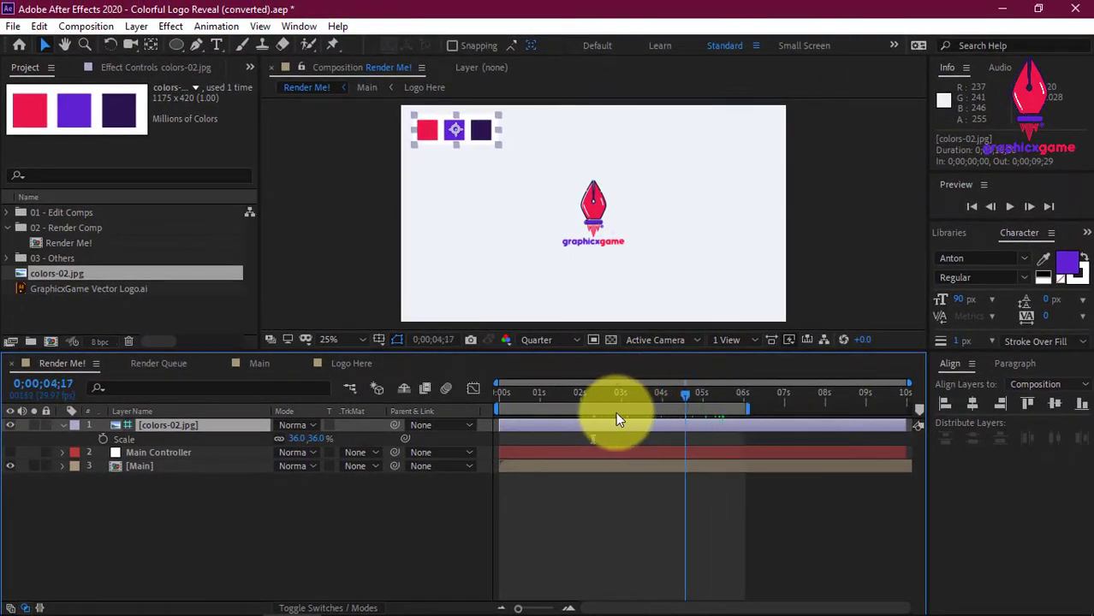
left_click_drag(615, 419, 589, 421)
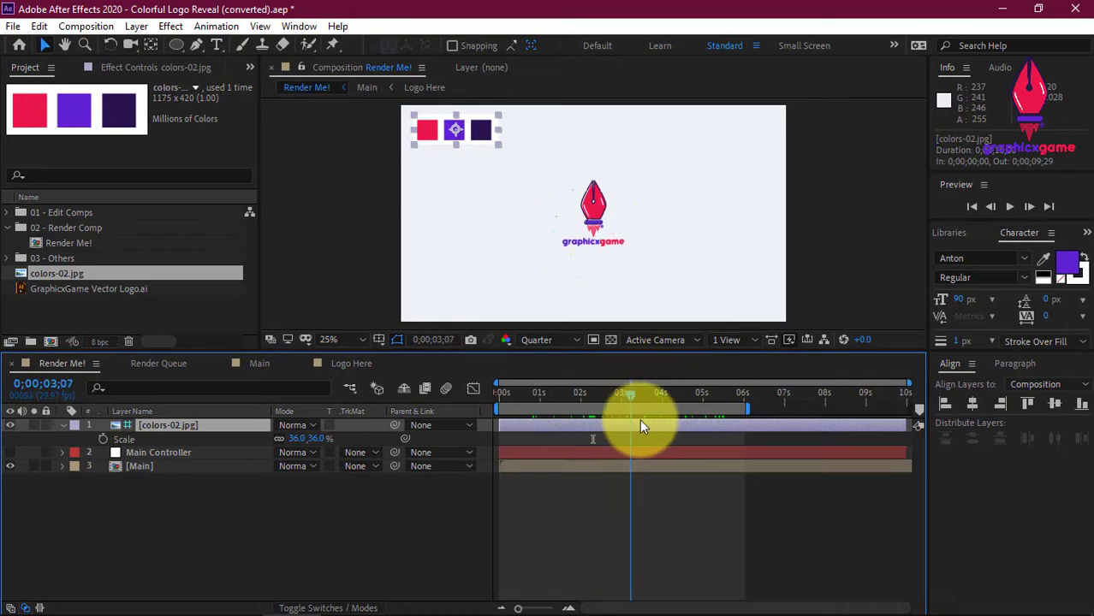
mouse_move(641, 423)
left_mouse_down()
mouse_move(540, 428)
mouse_move(591, 423)
left_mouse_up()
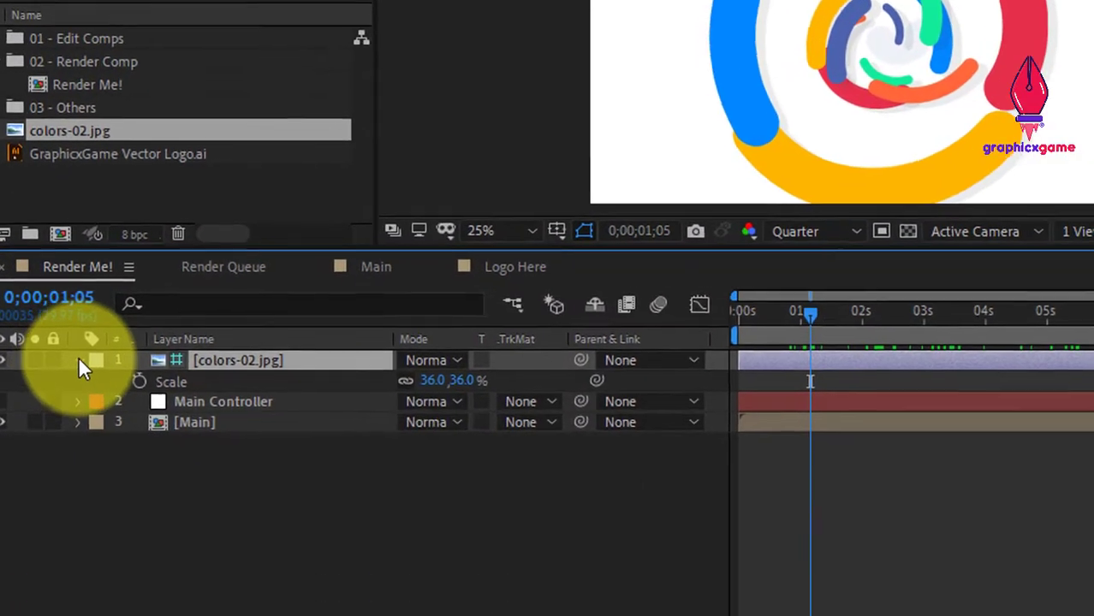
left_click(78, 359)
left_click(222, 382)
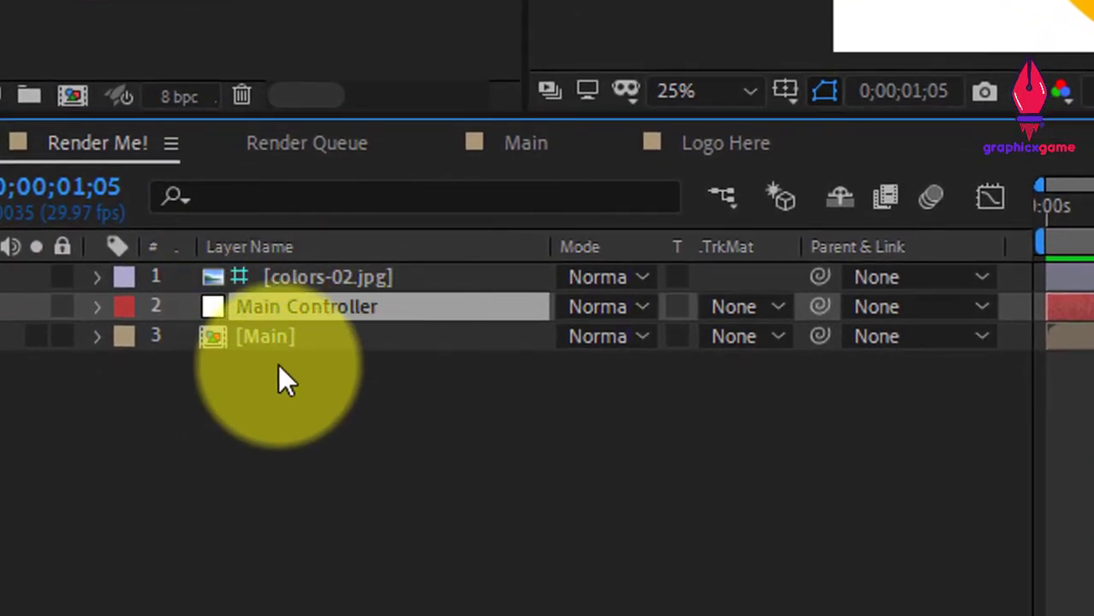
left_click(97, 306)
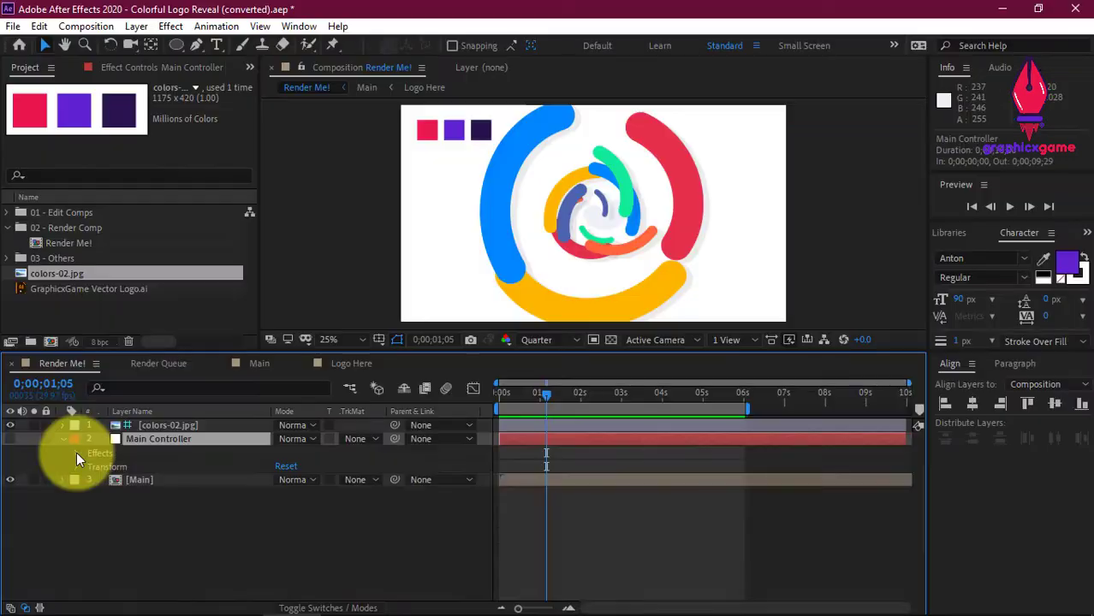
left_click(76, 452)
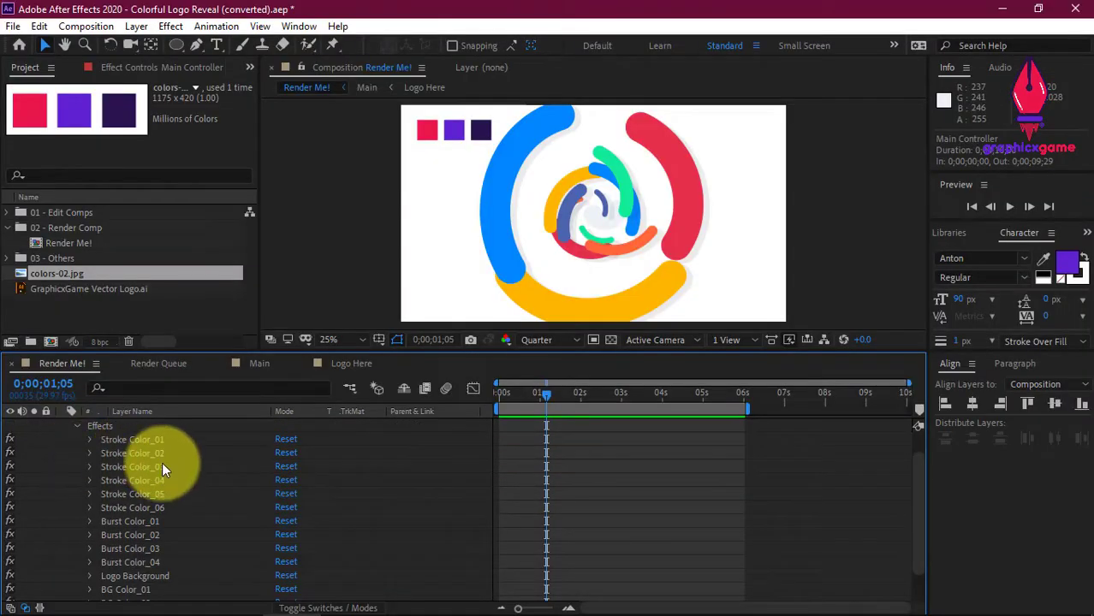
left_click(105, 441)
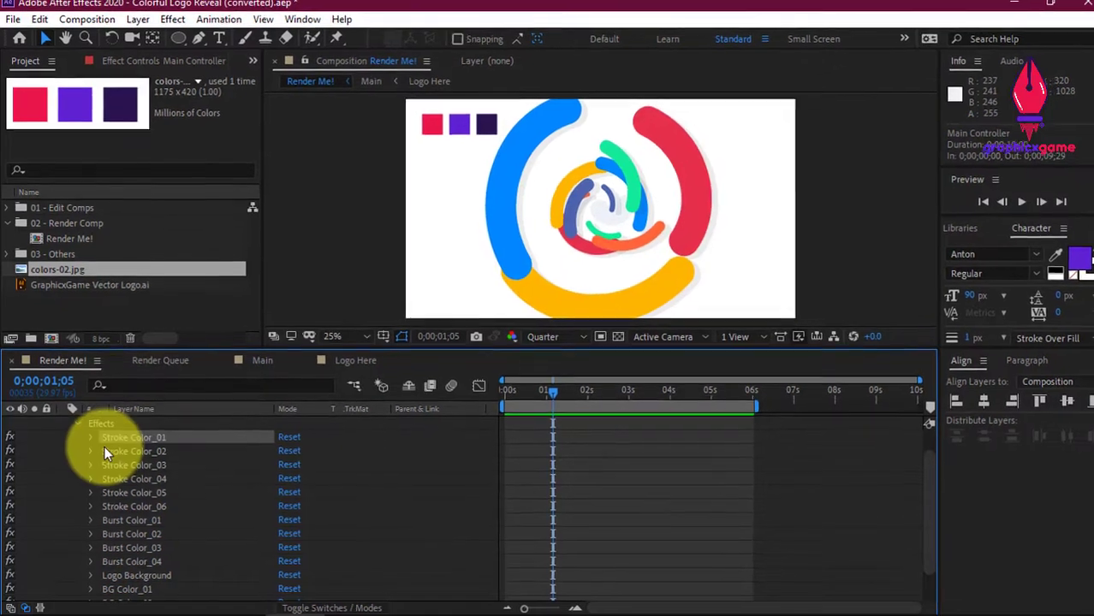
left_click(90, 437)
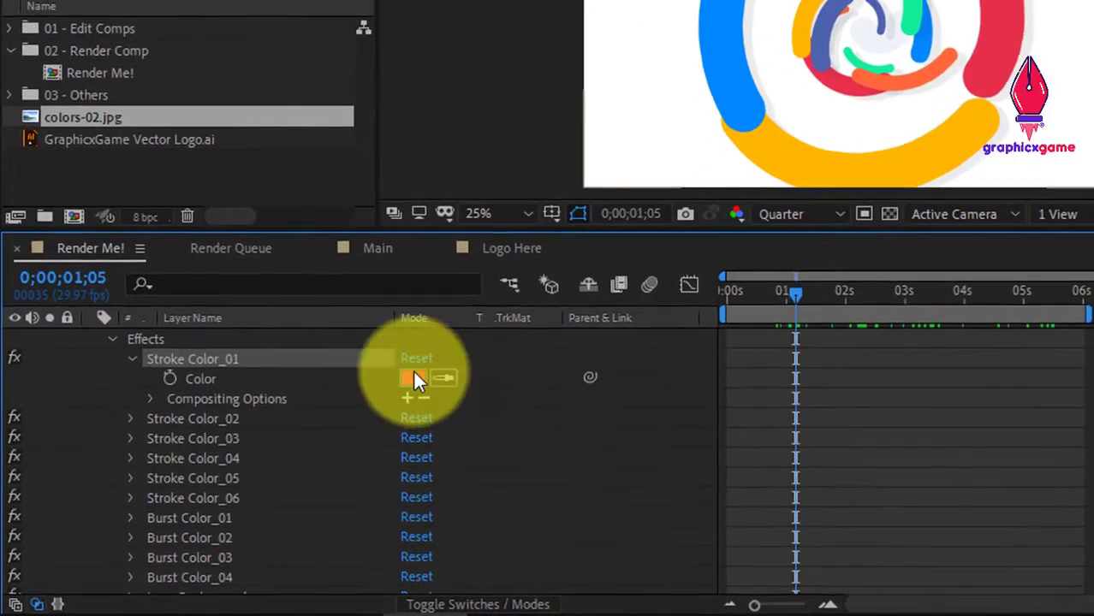
left_click(131, 419)
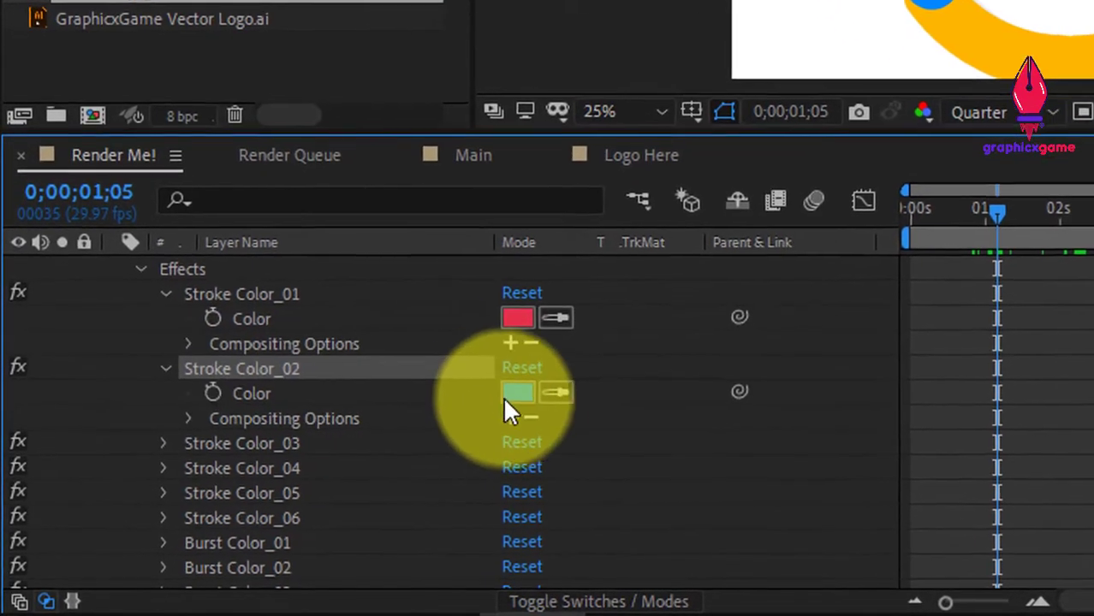
left_click(306, 428)
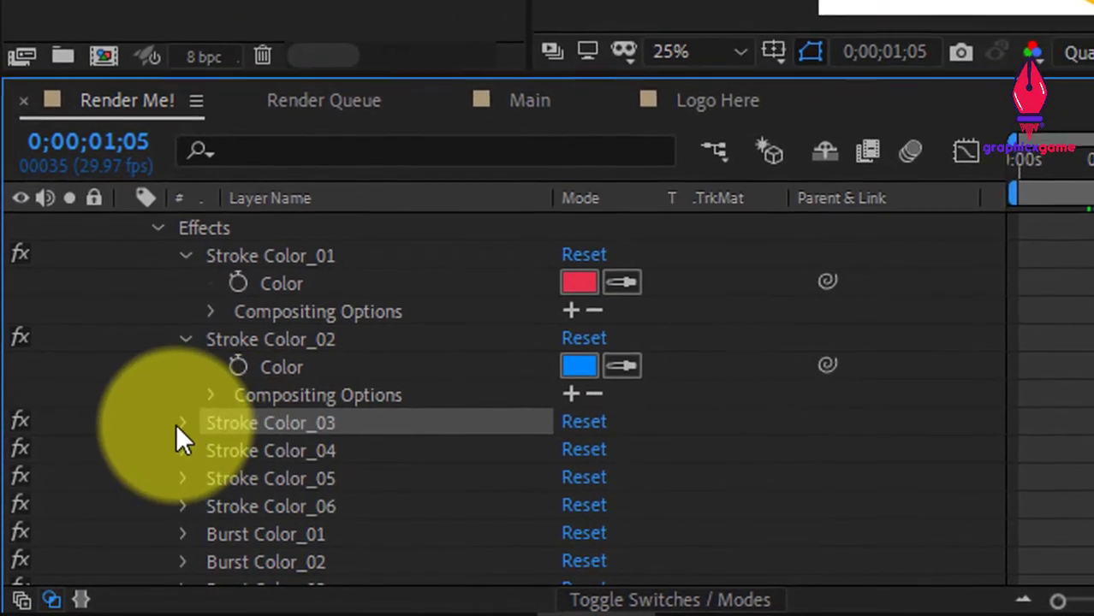
left_click(177, 424)
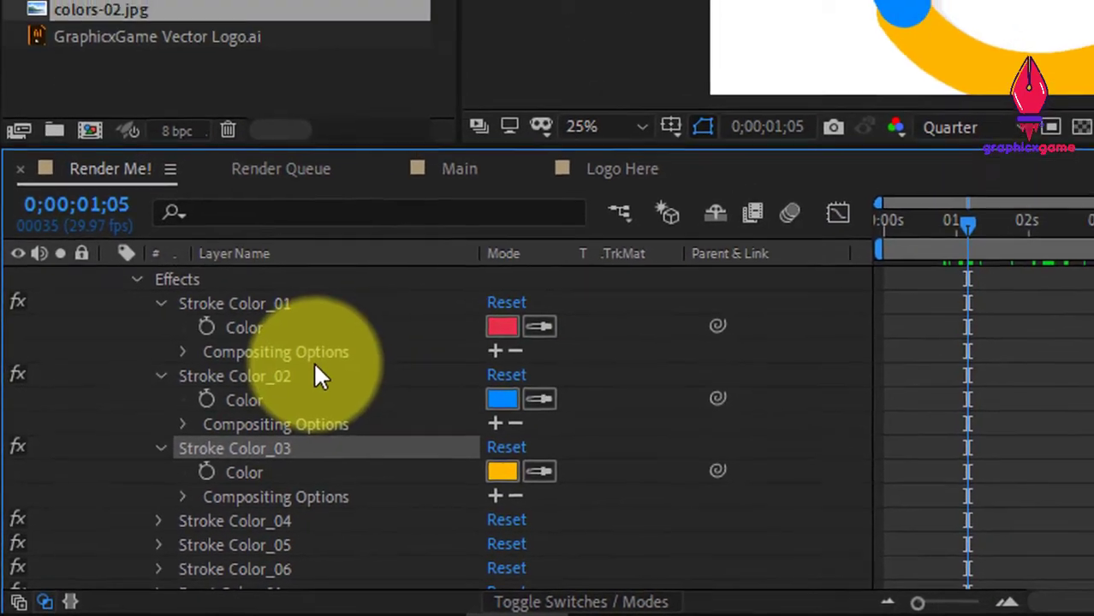
left_click(69, 421)
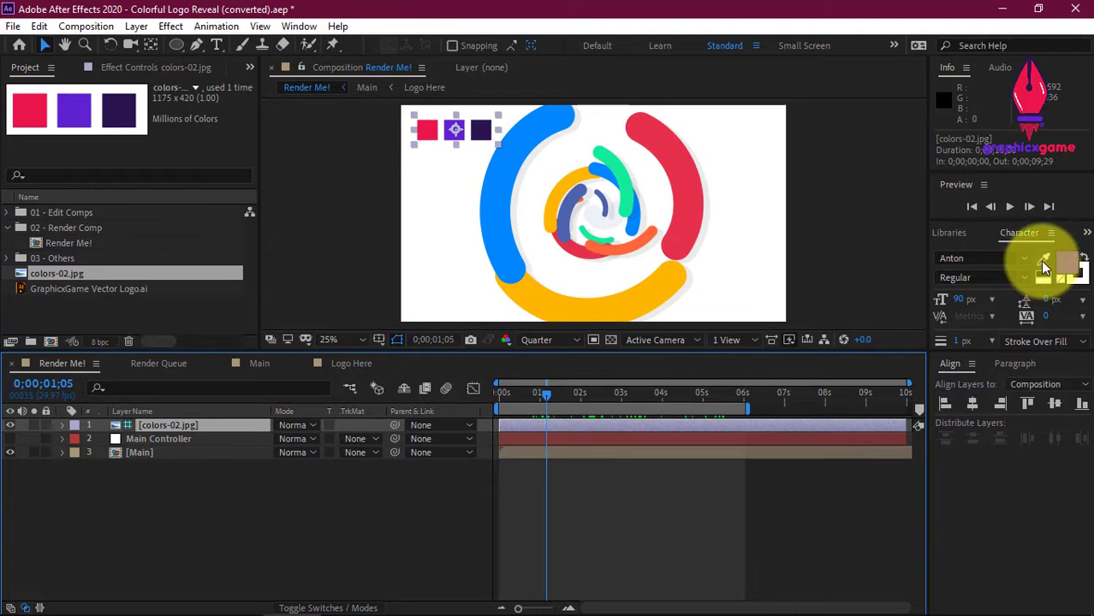
Sample the pink swatch as the text fill colour and copy its hex code.
left_click(436, 131)
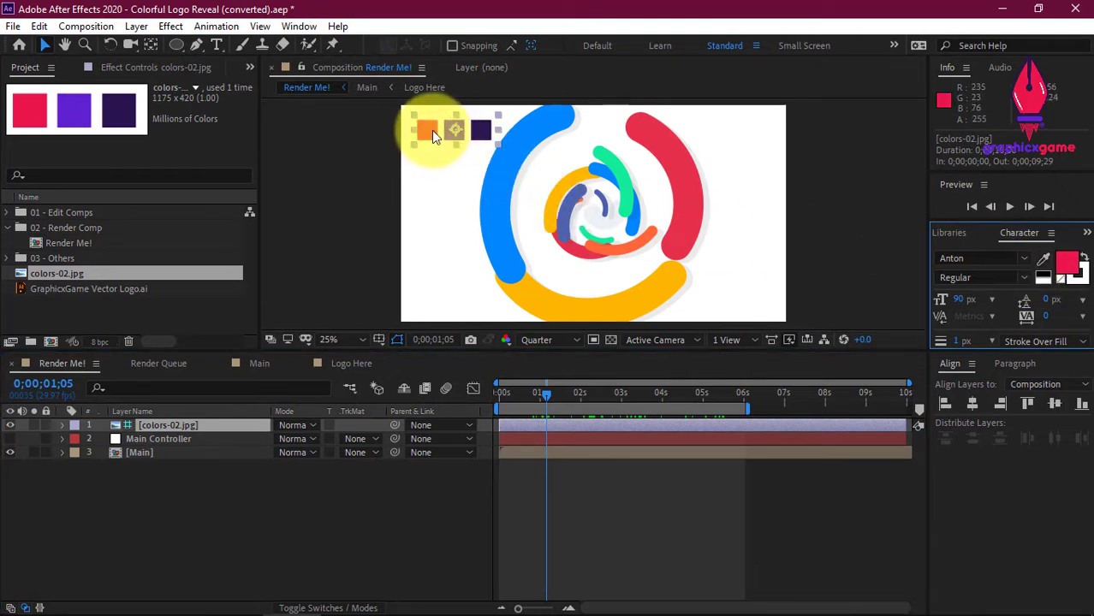
left_click(1068, 266)
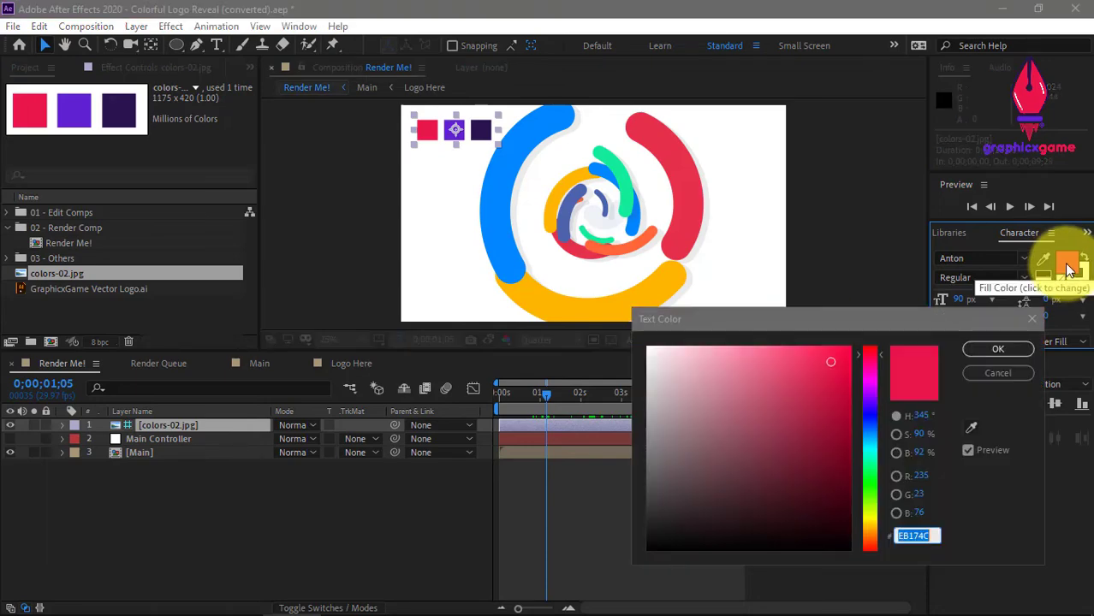
right_click(909, 532)
left_click(945, 362)
left_click(1002, 352)
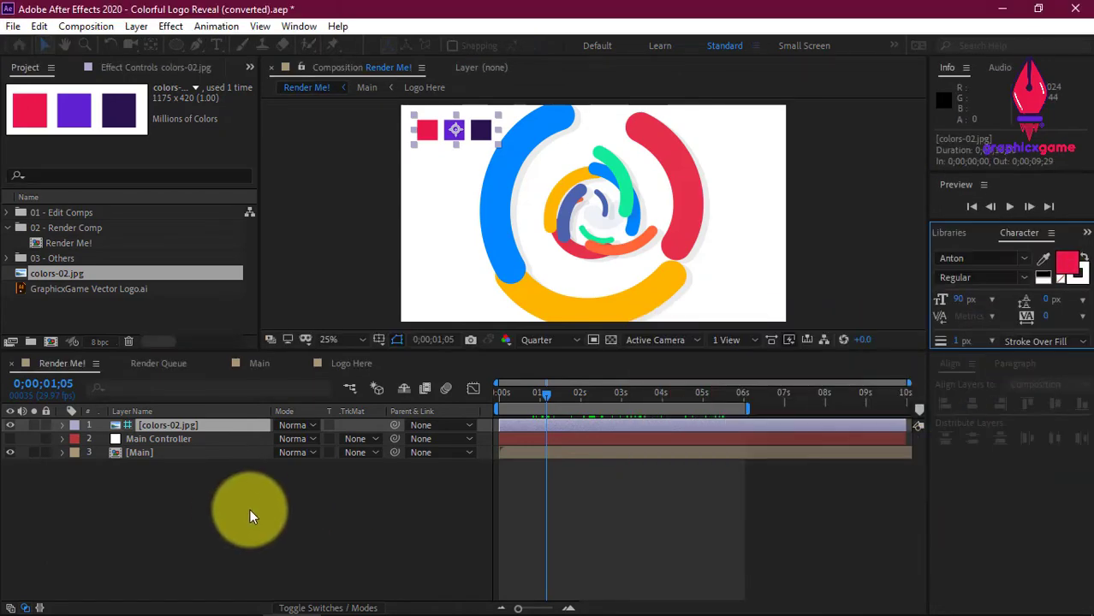
Inspect Main Controller's Stroke Color_01 without changing it, then collapse its effects.
left_click(250, 509)
left_click(168, 440)
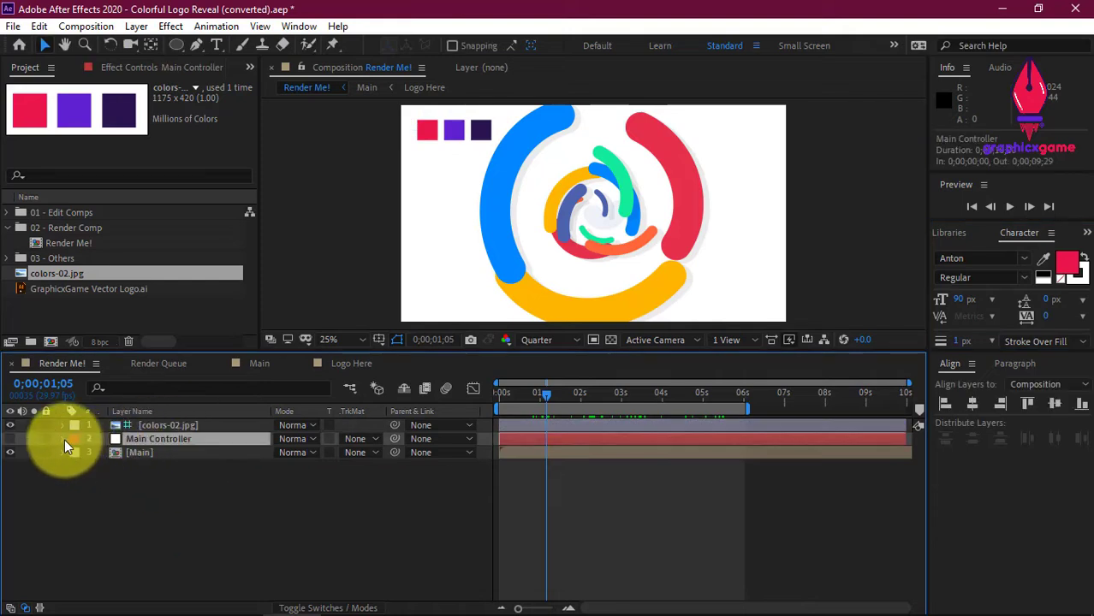
left_click(64, 439)
scroll(148, 461, "down", 1)
left_click(284, 466)
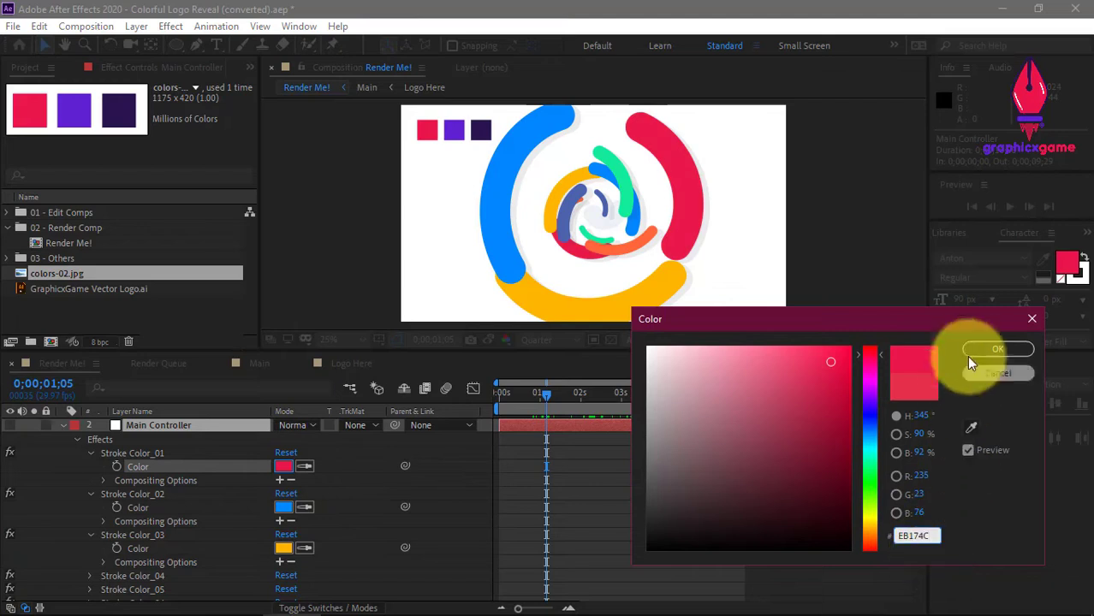
left_click(977, 354)
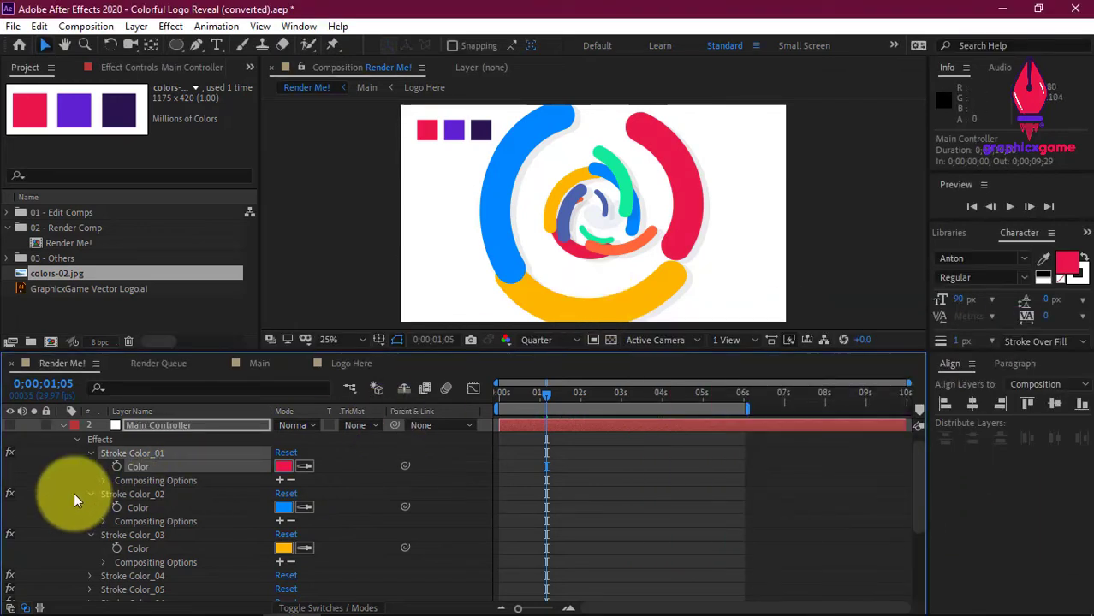
left_click(64, 423)
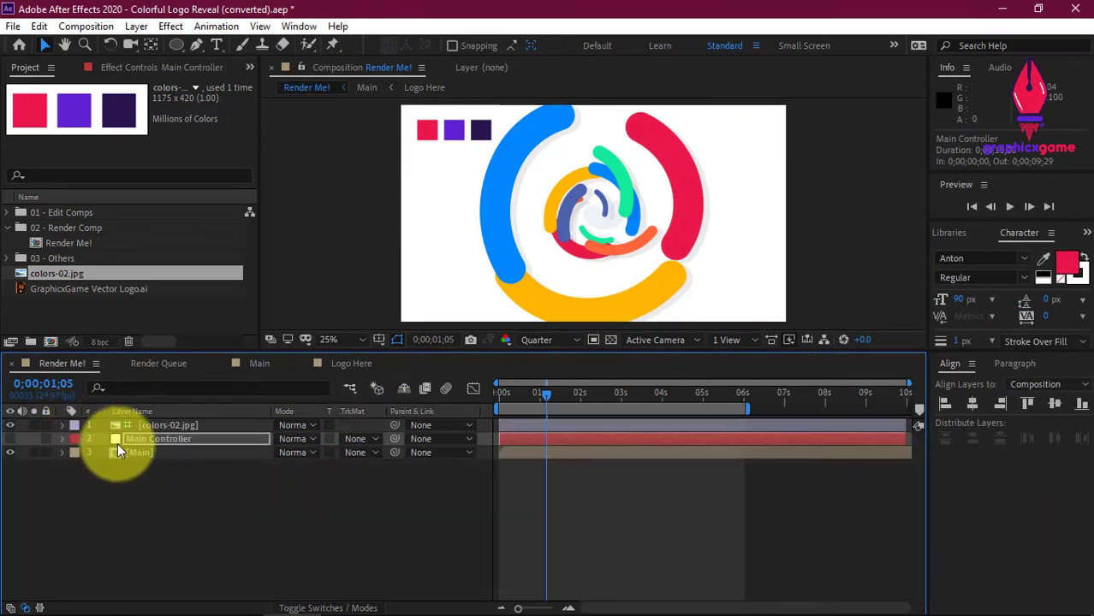
Sample the purple swatch from colors-02.jpg and copy its hex code 6021D1.
left_click(153, 427)
left_click(1045, 259)
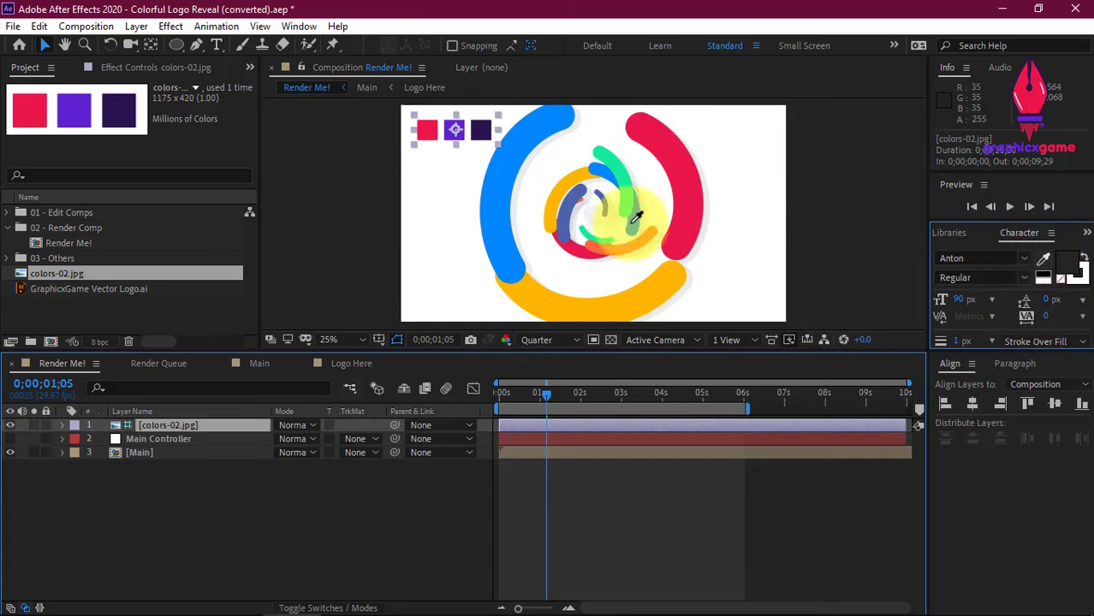
left_click(454, 130)
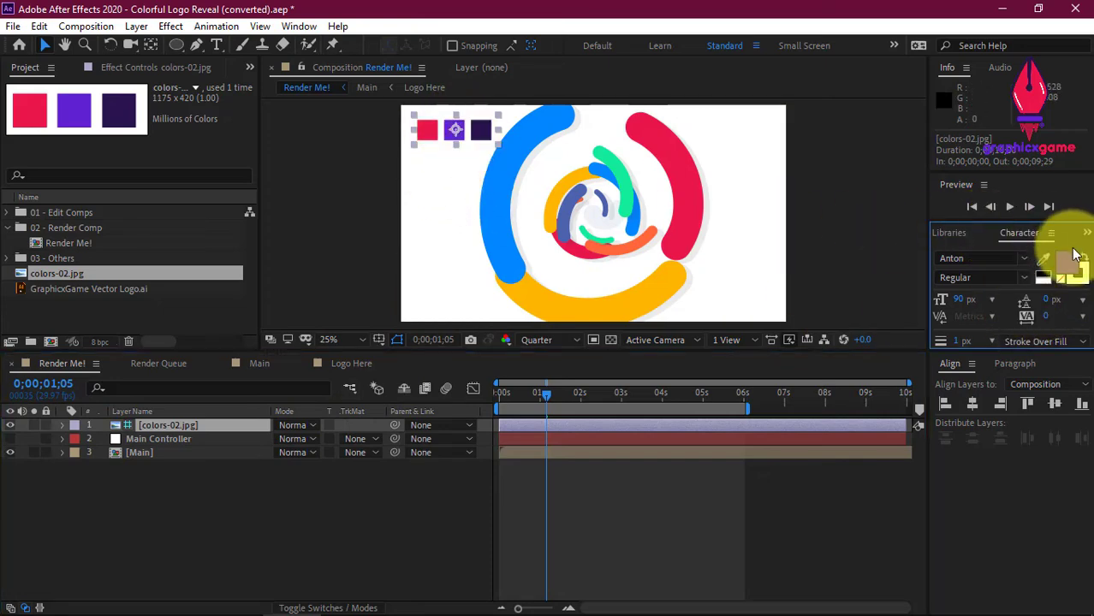
left_click(1067, 259)
left_click(990, 383)
left_click(1071, 268)
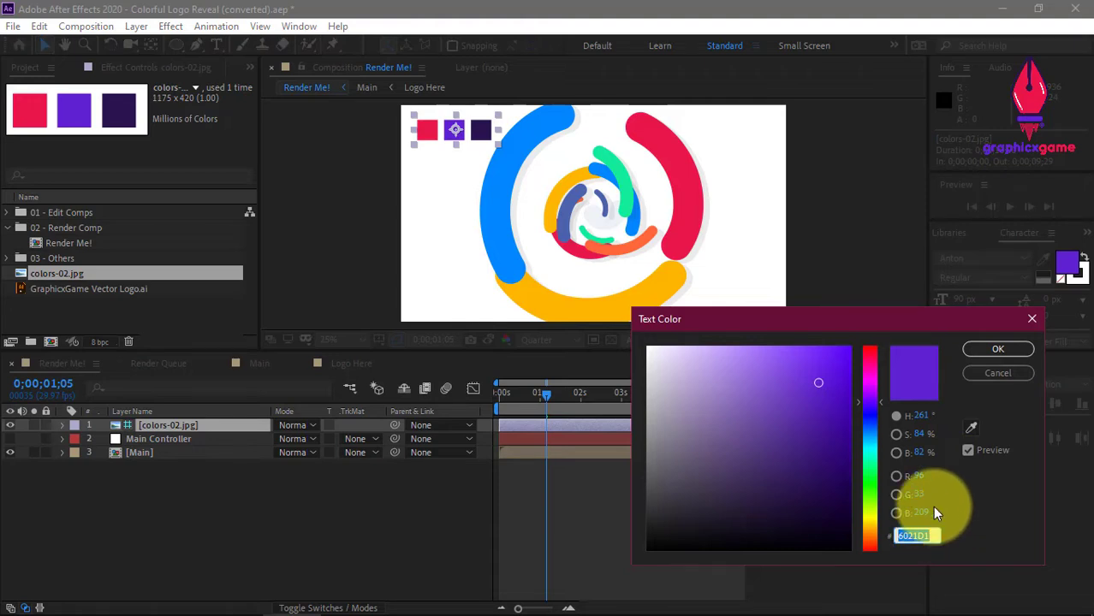
right_click(914, 533)
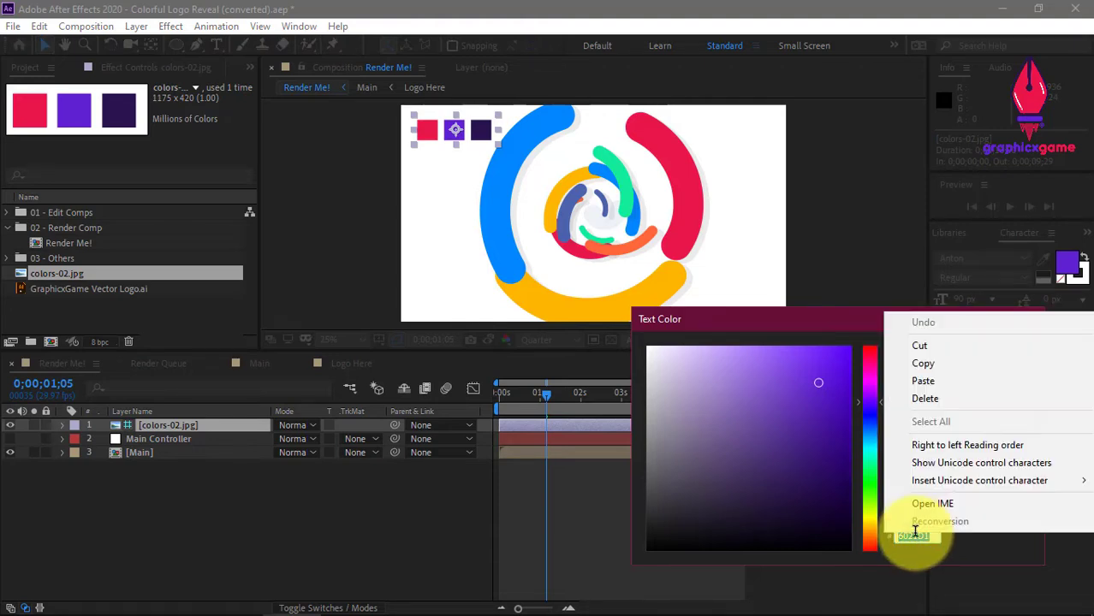
left_click(944, 363)
left_click(978, 377)
Select the Main Controller layer and expand its effects.
left_click(167, 439)
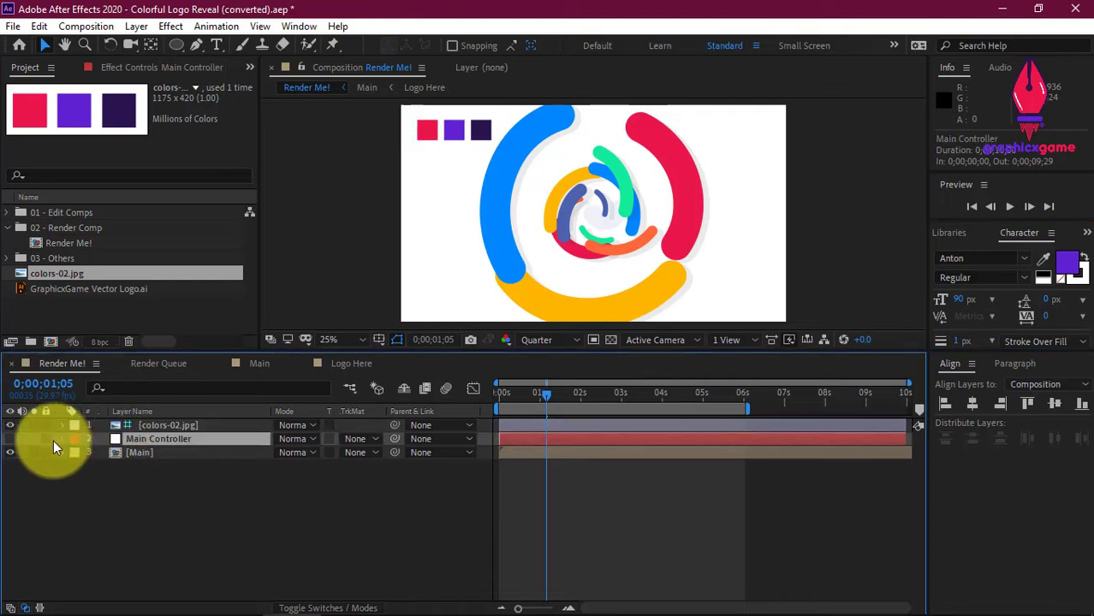
left_click(75, 439)
left_click(60, 441)
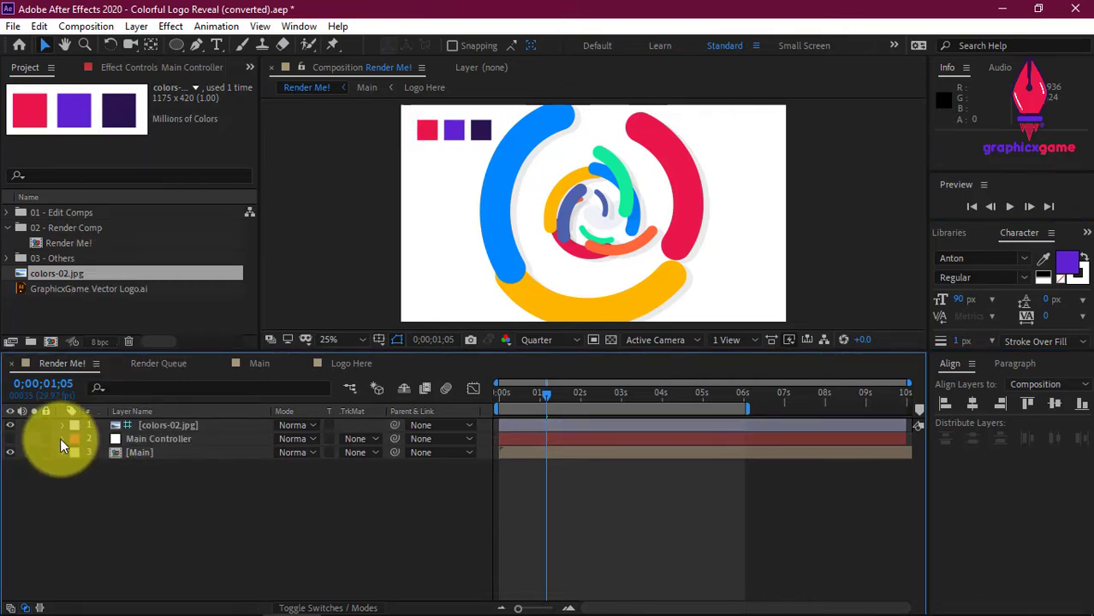
left_click(61, 439)
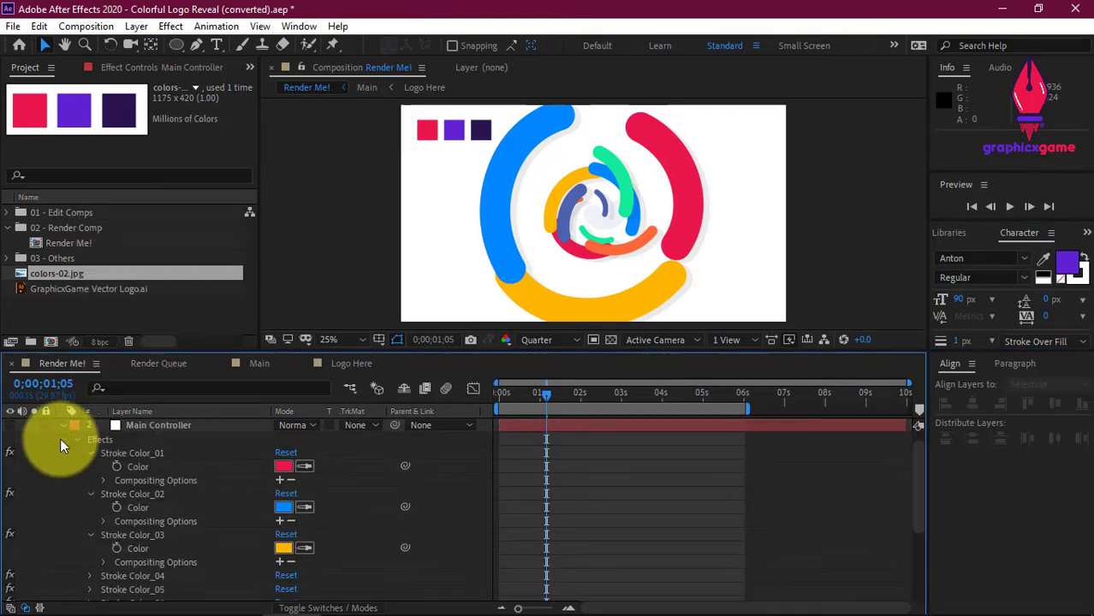
Try 6021D1 purple and a green on Stroke Color_03, cancel, then scrub to 0;00;02;08.
left_click(285, 549)
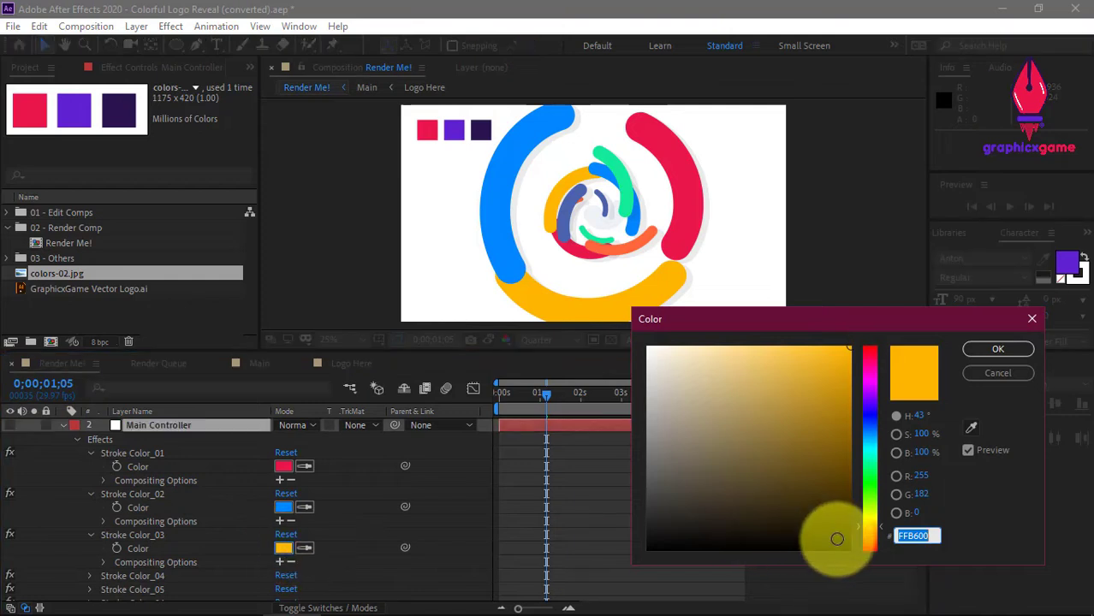
type("6021D1")
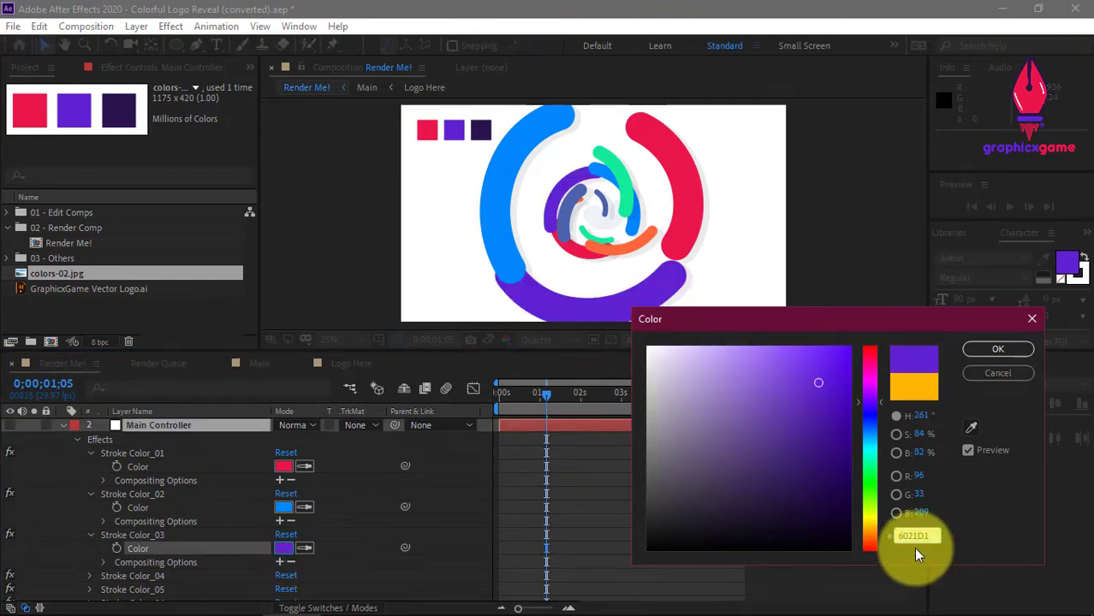
key("Tab")
mouse_move(856, 392)
left_mouse_down()
mouse_move(845, 402)
mouse_move(874, 361)
mouse_move(864, 368)
mouse_move(848, 355)
mouse_move(719, 389)
left_mouse_up()
left_click_drag(868, 384, 869, 454)
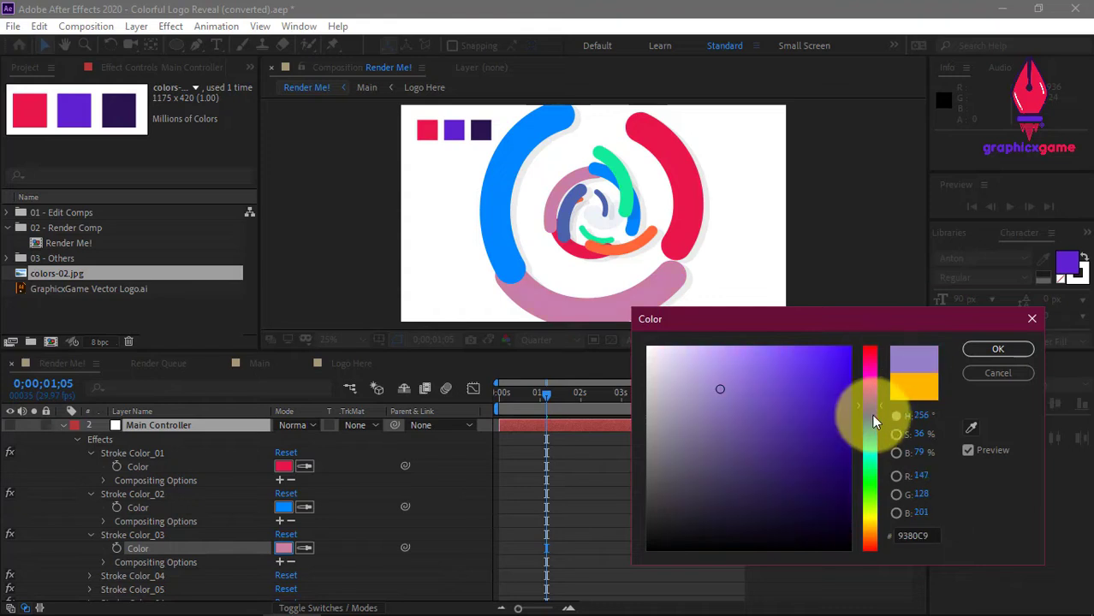
left_click_drag(838, 364, 848, 350)
mouse_move(868, 441)
left_mouse_down()
mouse_move(868, 476)
mouse_move(868, 466)
left_mouse_up()
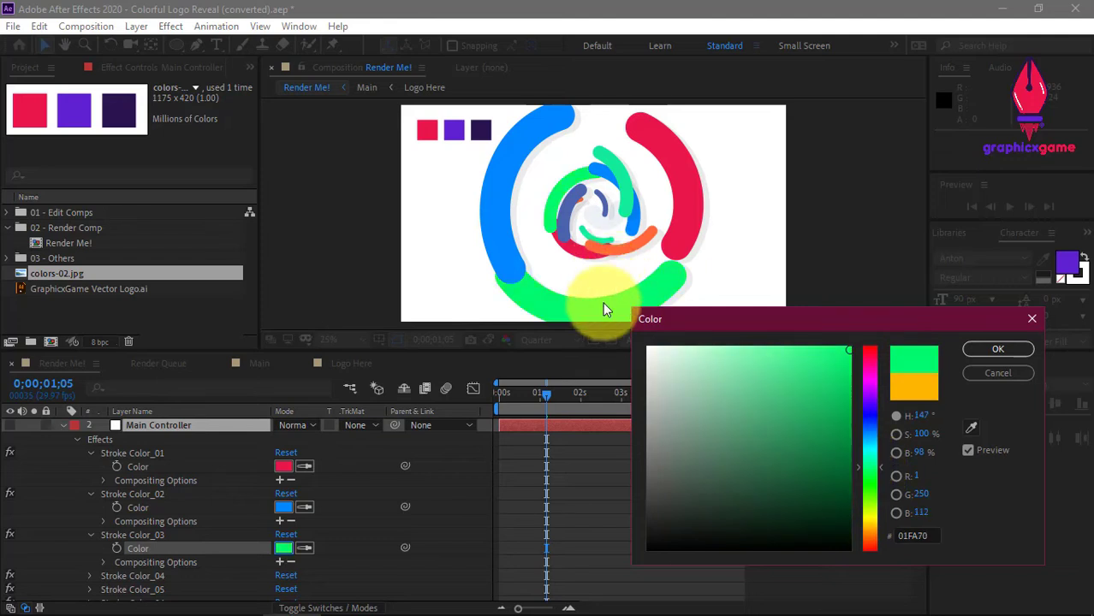
left_click(993, 349)
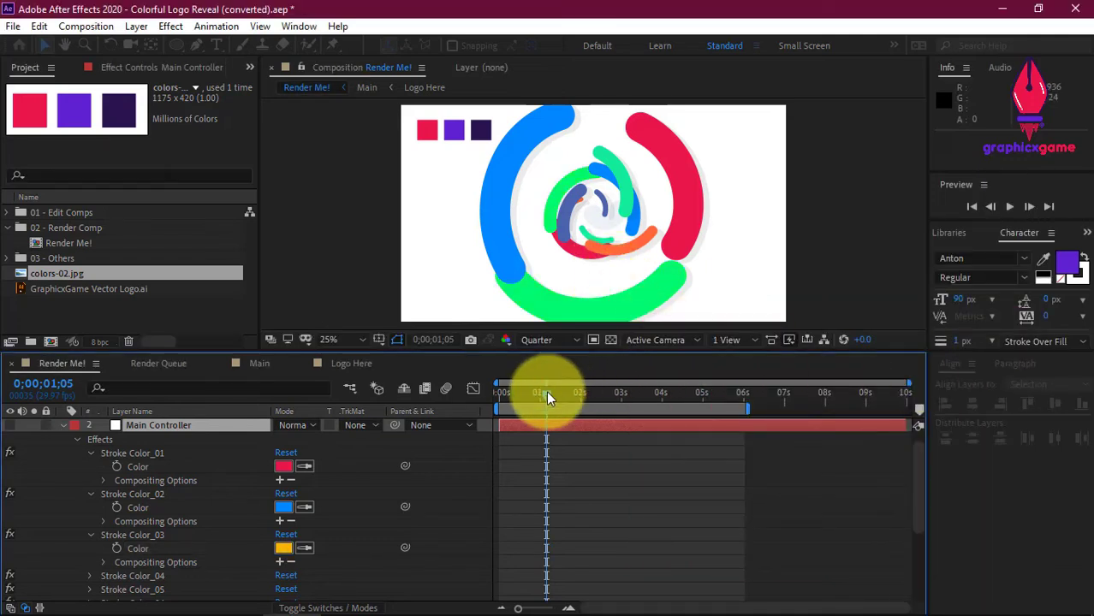
left_click_drag(546, 393, 653, 397)
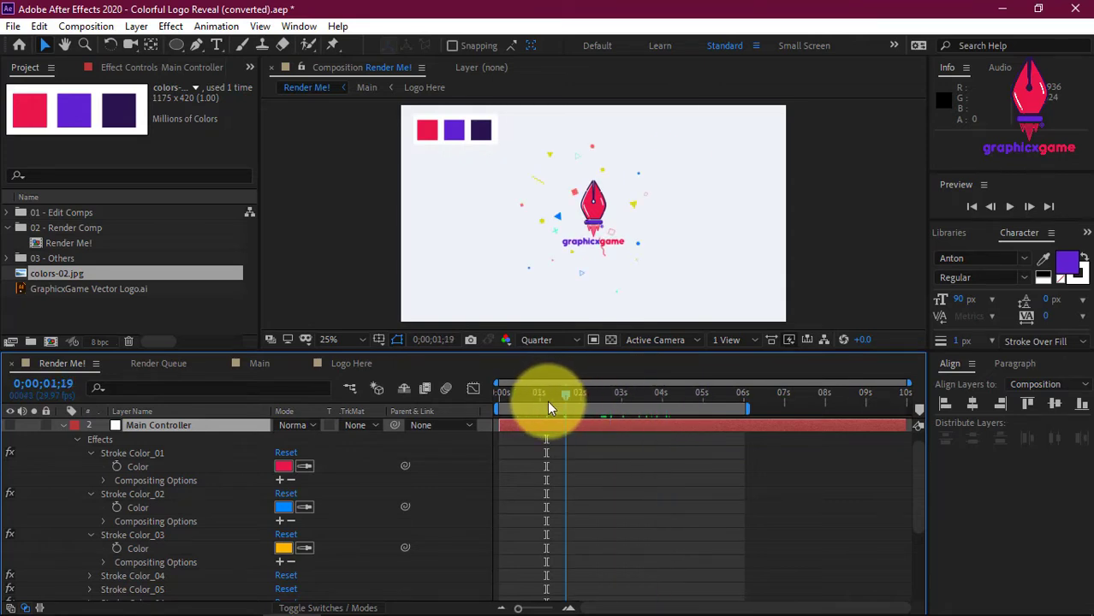
left_click_drag(654, 397, 592, 397)
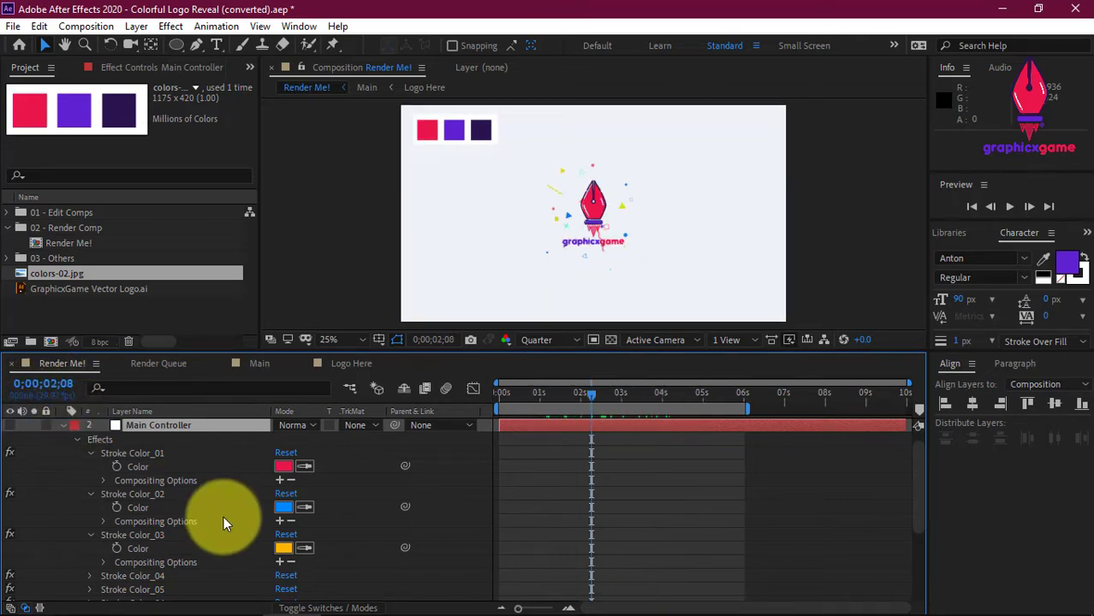
Expand BG Color_02 in Main Controller and set its colour to black.
scroll(215, 513, "down", 2)
scroll(196, 523, "down", 1)
left_click(159, 561)
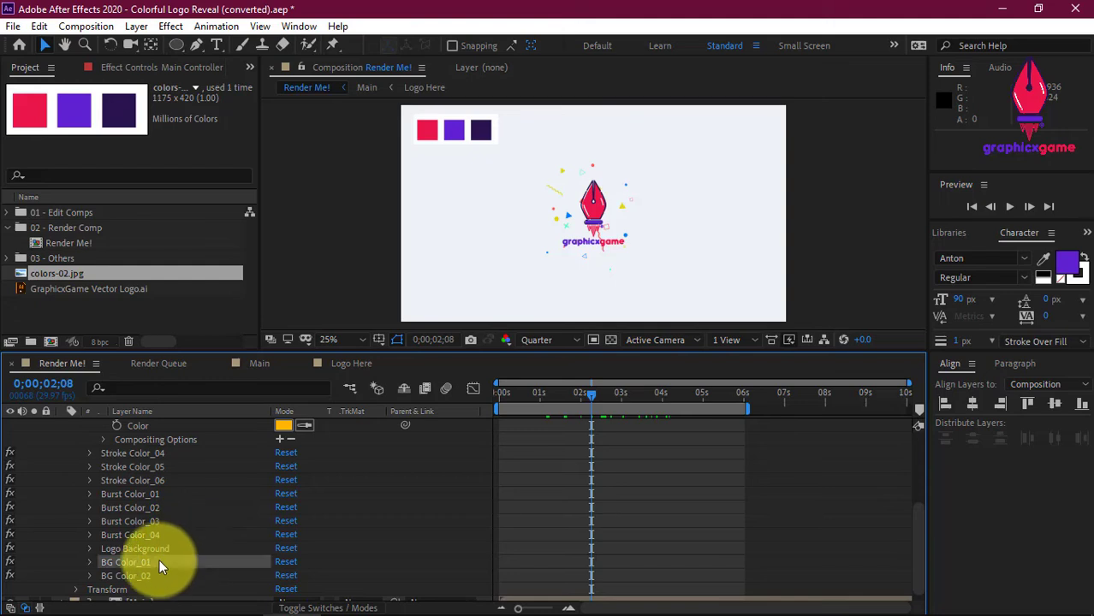
left_click(156, 575)
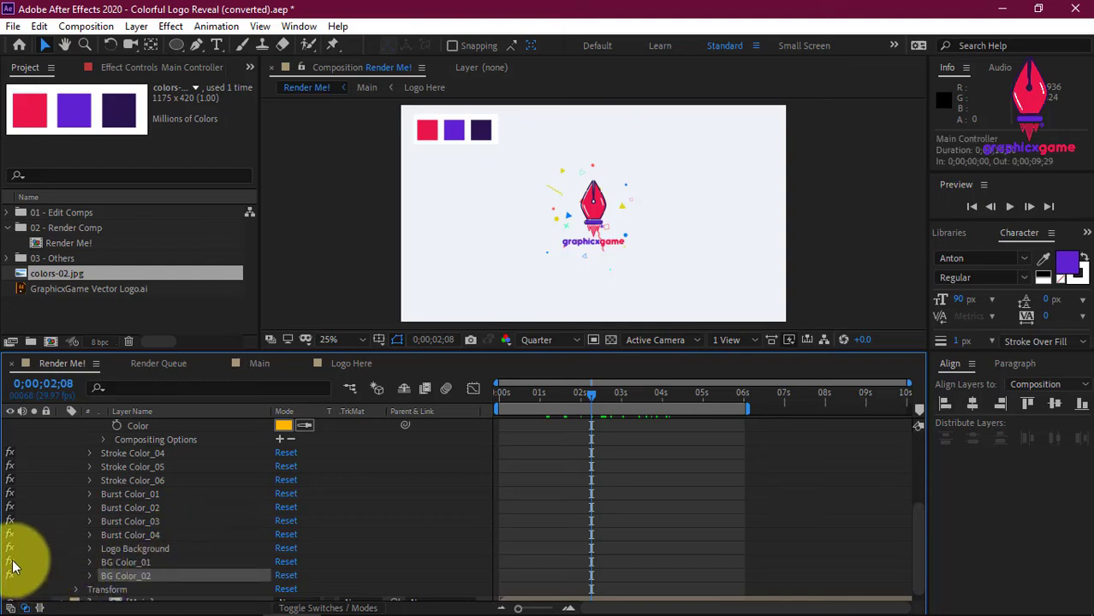
left_click(91, 576)
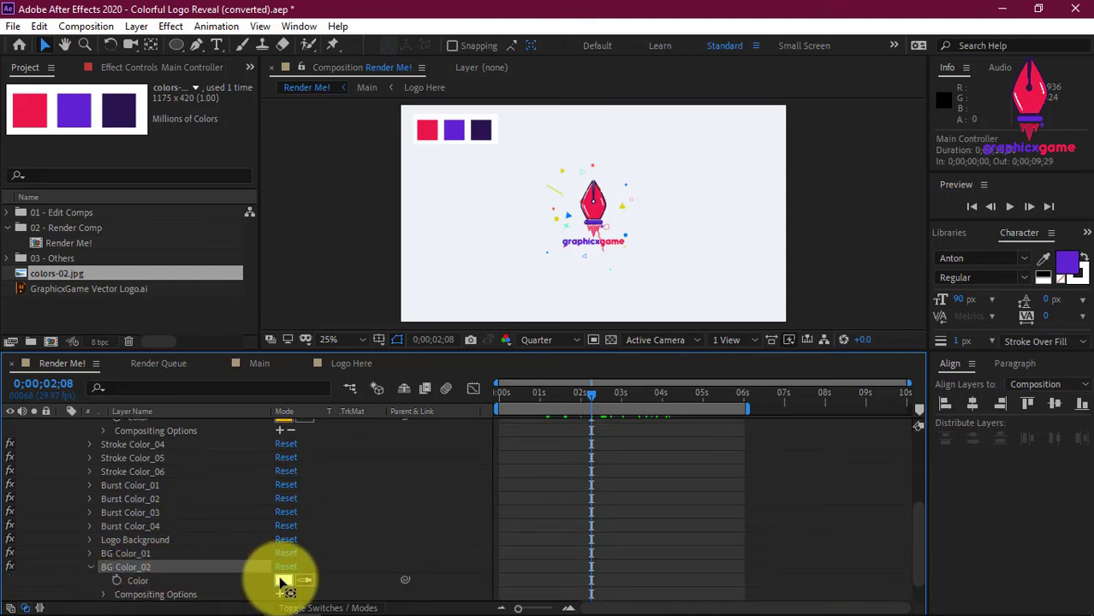
left_click(283, 581)
left_click_drag(805, 430, 879, 588)
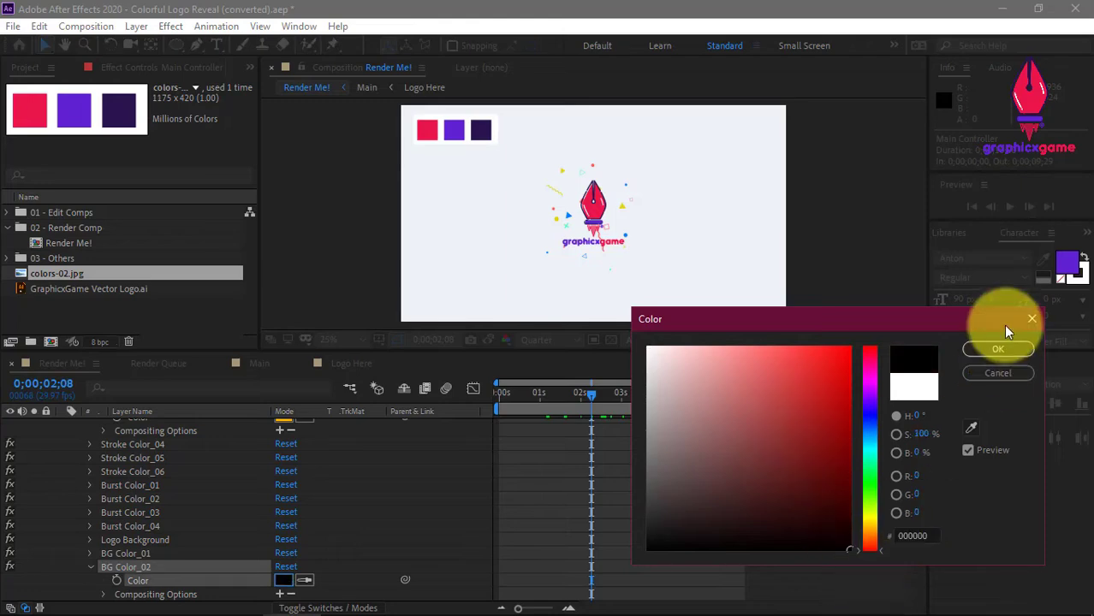
left_click(998, 348)
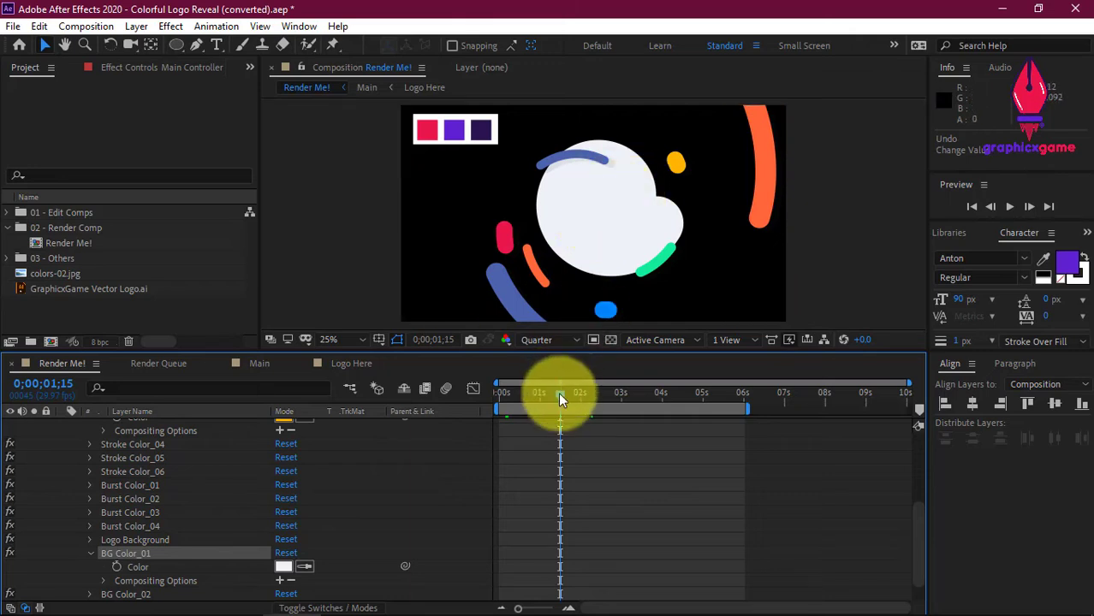
Set BG Color_01 to pure white on the logo frame, then collapse it.
left_click_drag(559, 394, 572, 400)
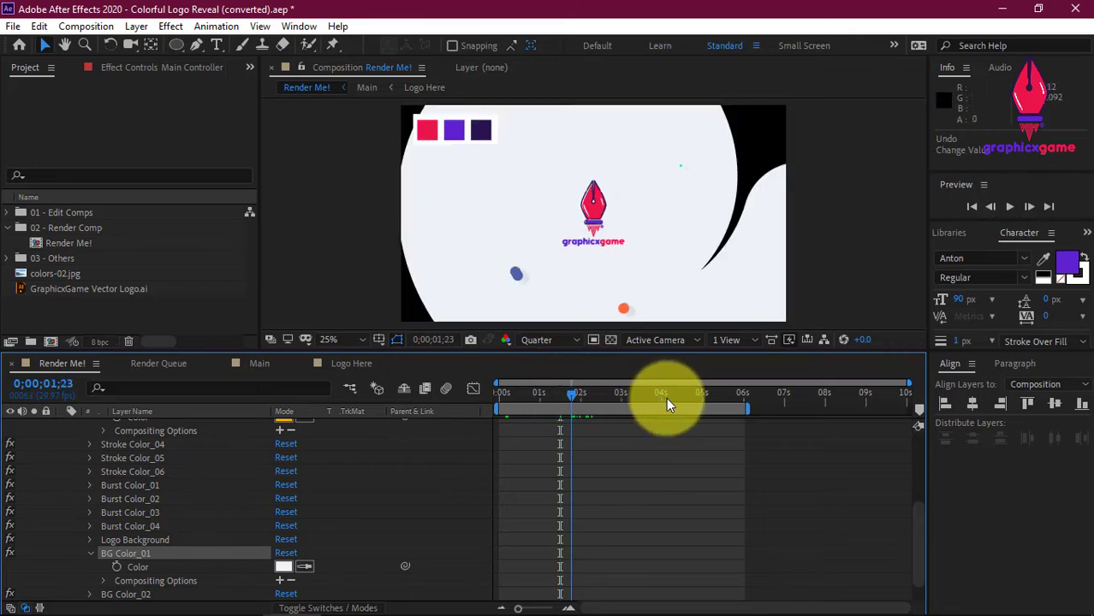
left_click(1067, 263)
key("Escape")
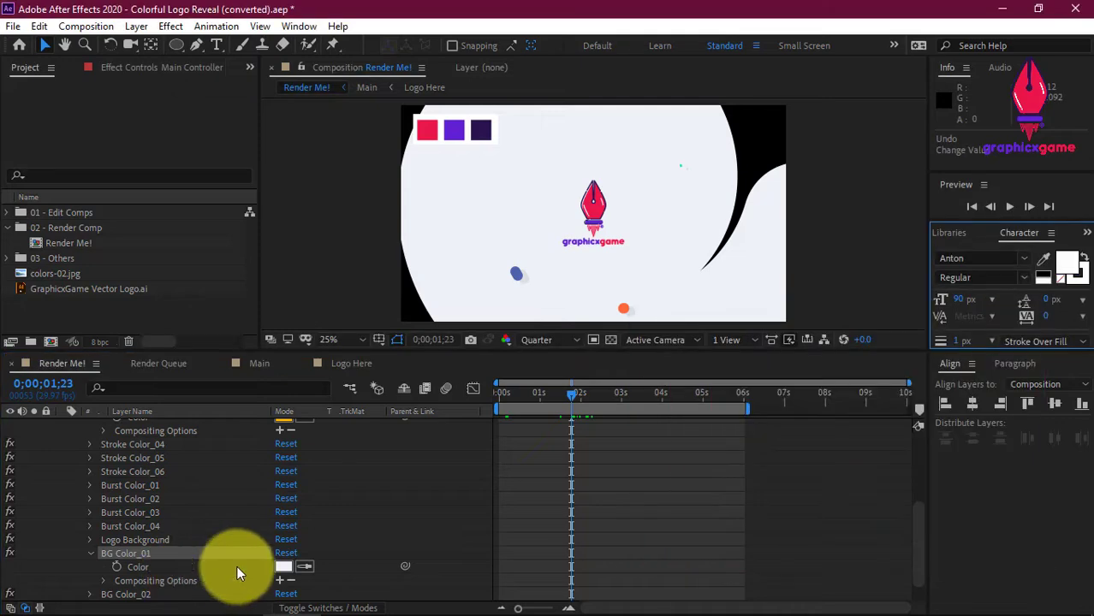
left_click(284, 566)
left_click_drag(634, 336, 621, 323)
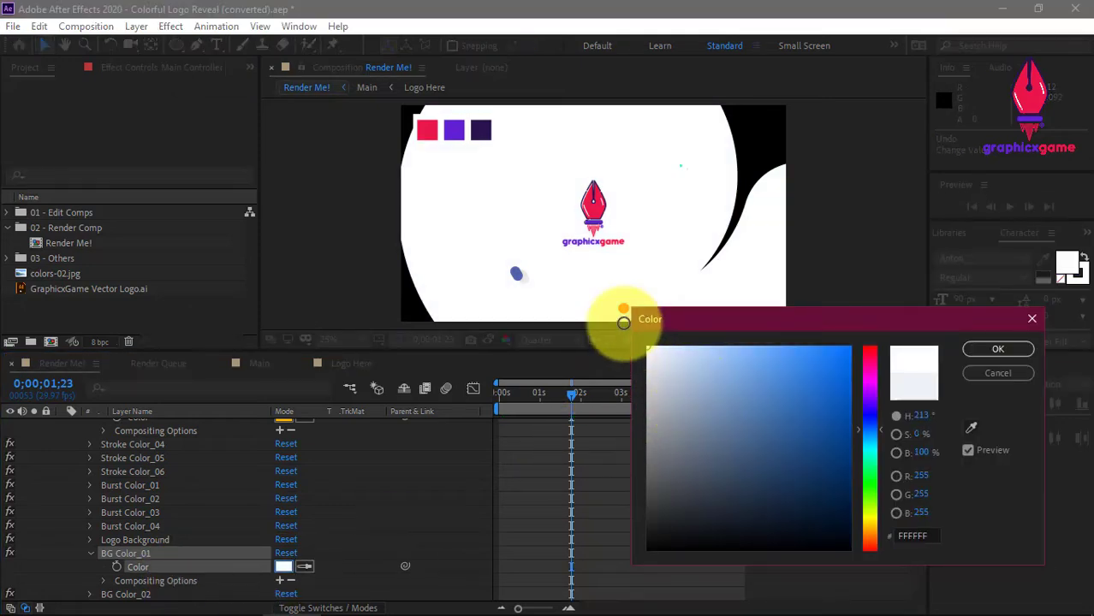
left_click(997, 349)
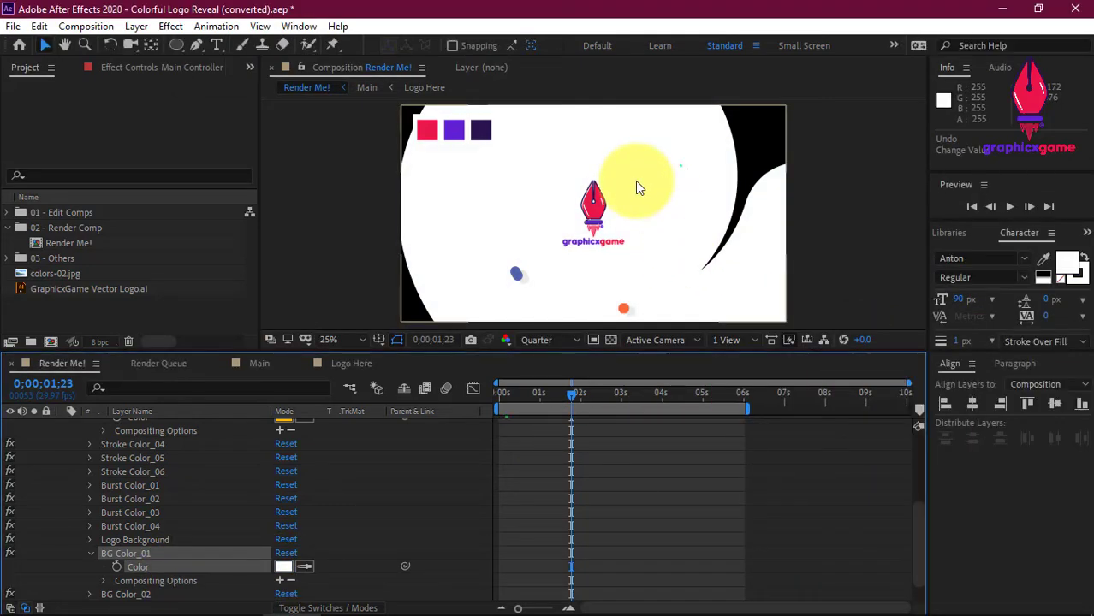
left_click(91, 553)
Set BG Color_02 to the purple 6021D1 by sampling it from the composition.
left_click(128, 566)
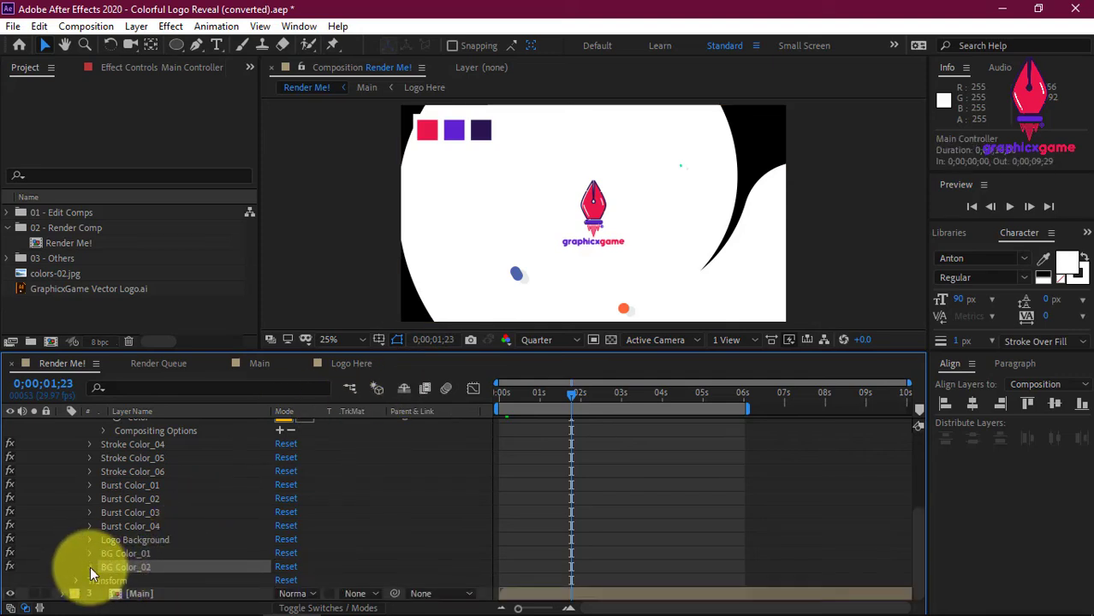
left_click(90, 566)
left_click(284, 580)
left_click(971, 427)
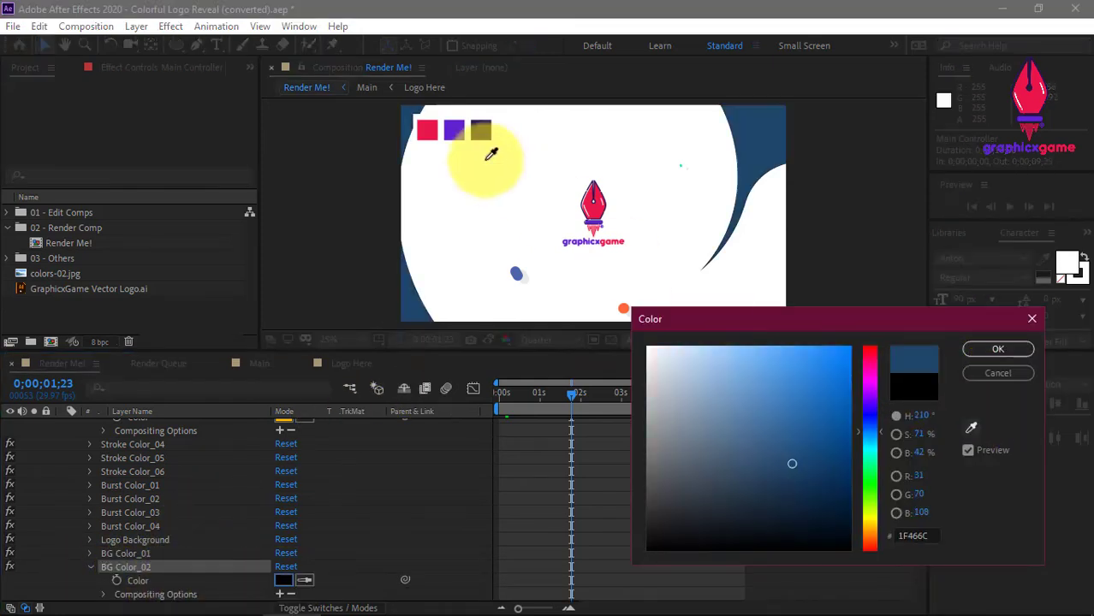
left_click(454, 128)
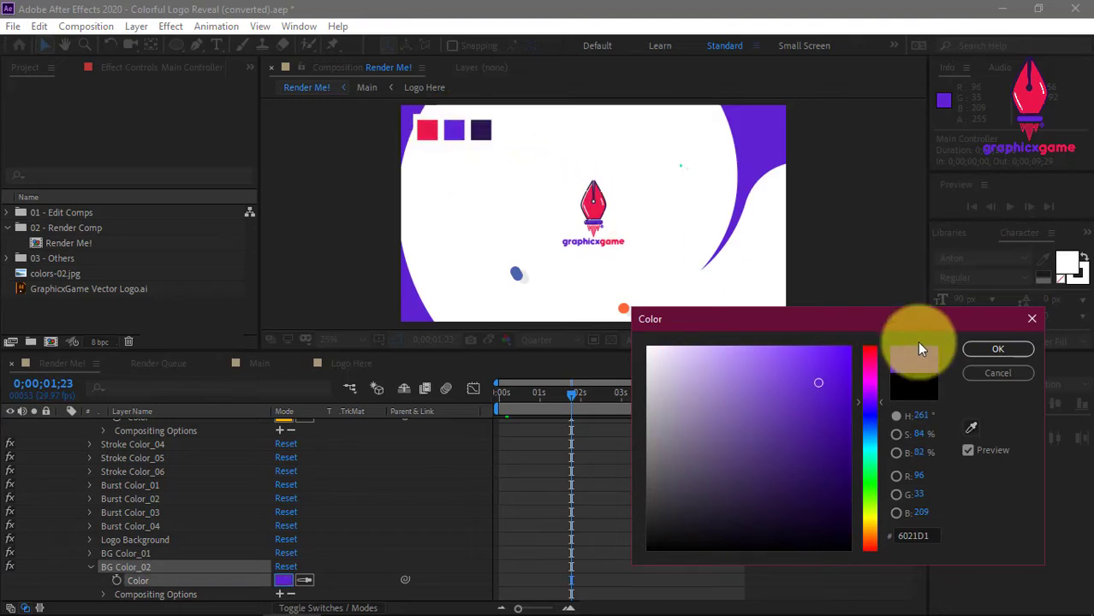
left_click(985, 350)
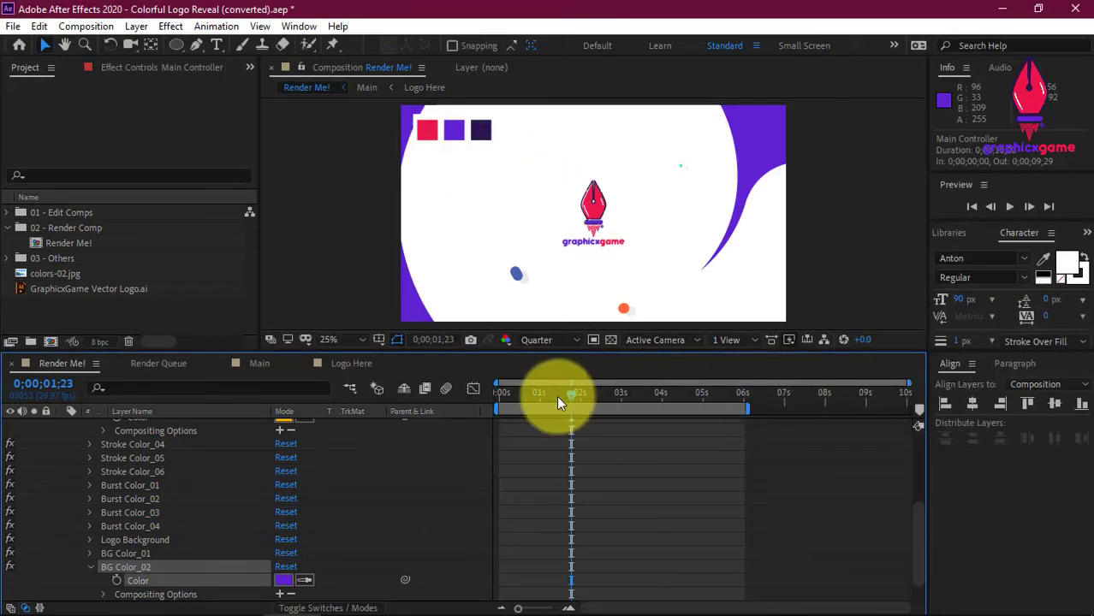
Preview the reveal with the purple background and collapse BG Color_02.
left_click(501, 400)
left_click_drag(498, 402, 616, 415)
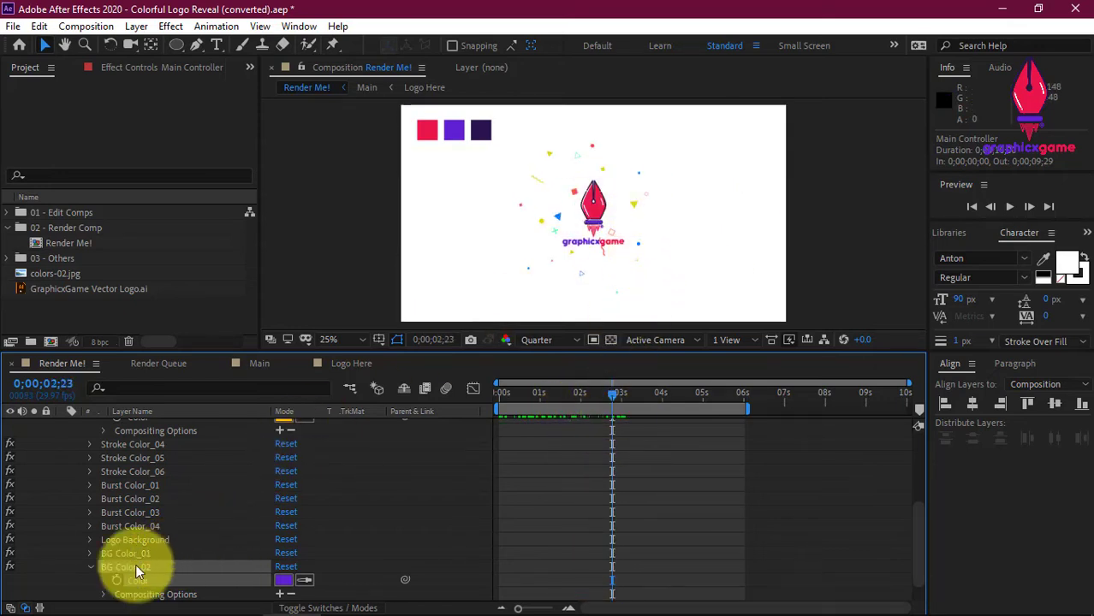
left_click(89, 567)
Expand Burst Color_01 and try a bright green for the burst shapes.
left_click(90, 485)
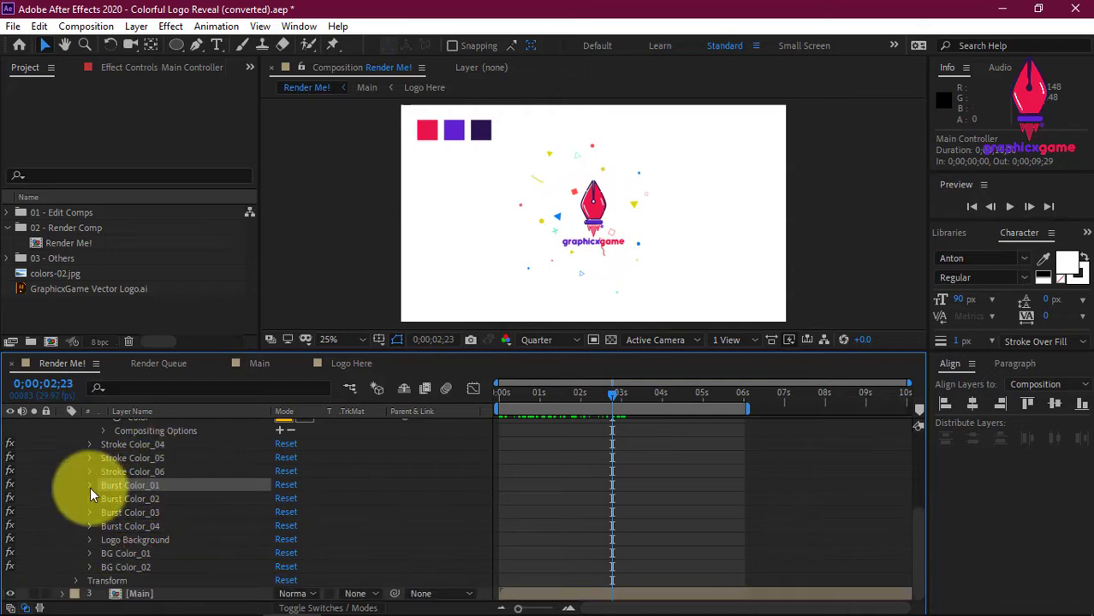
left_click(283, 499)
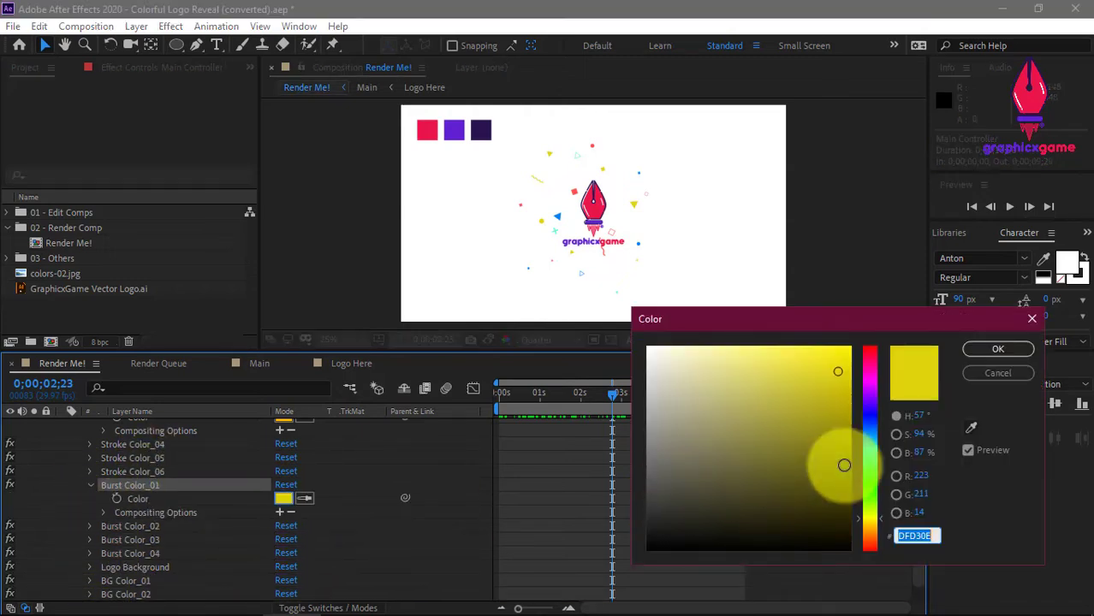
left_click_drag(869, 445, 861, 488)
left_click(833, 379)
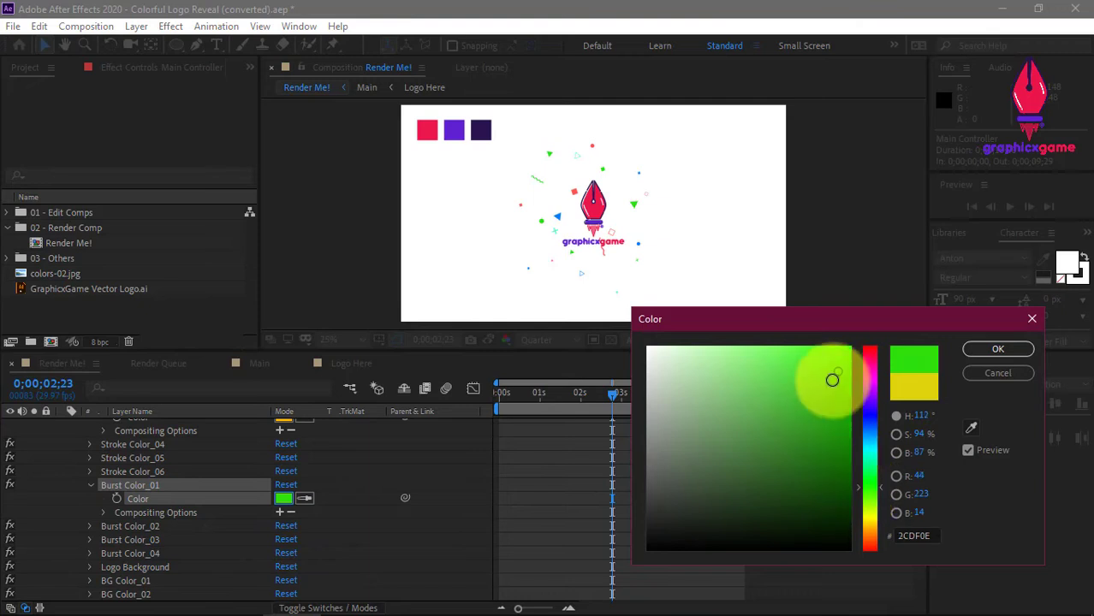
left_click(976, 351)
Recolour Burst Color_01 to the soft purple B55DDE.
scroll(691, 259, "up", 2)
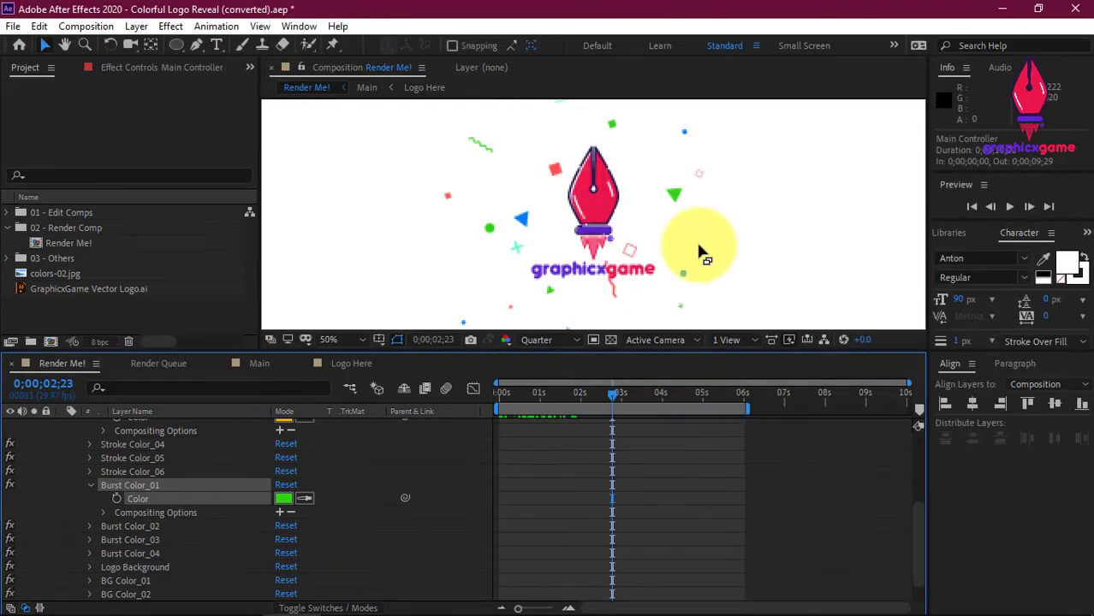
left_click(283, 498)
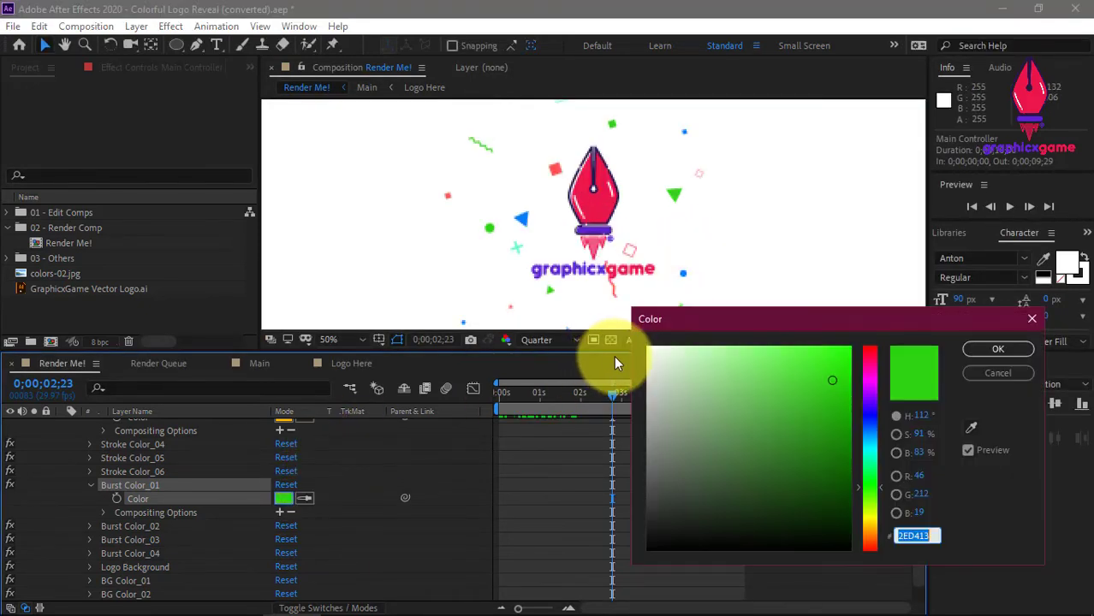
left_click(869, 348)
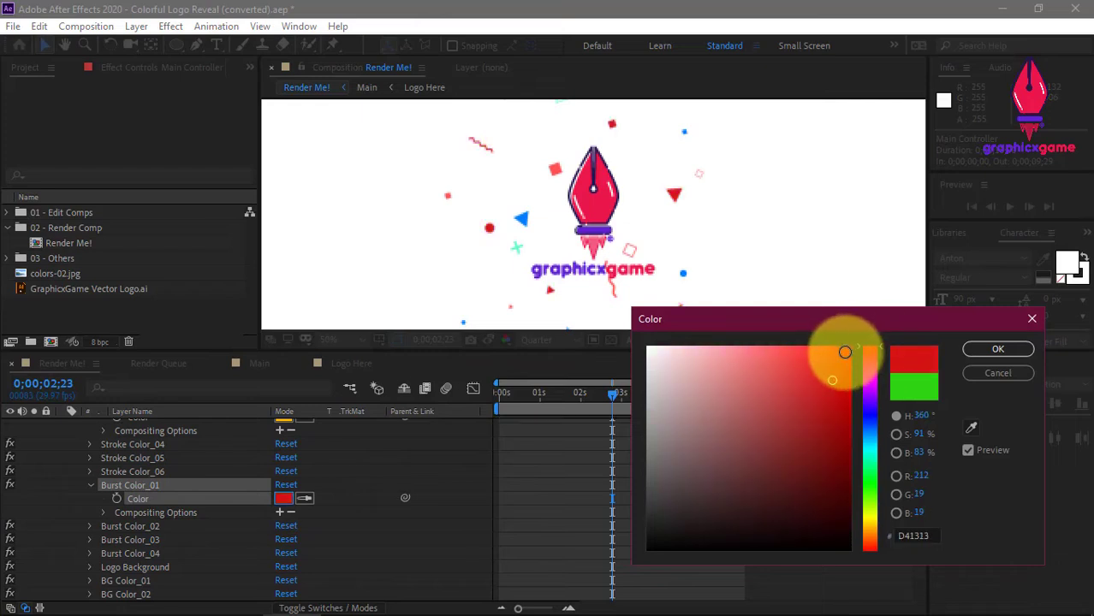
left_click(851, 346)
left_click_drag(843, 379, 842, 519)
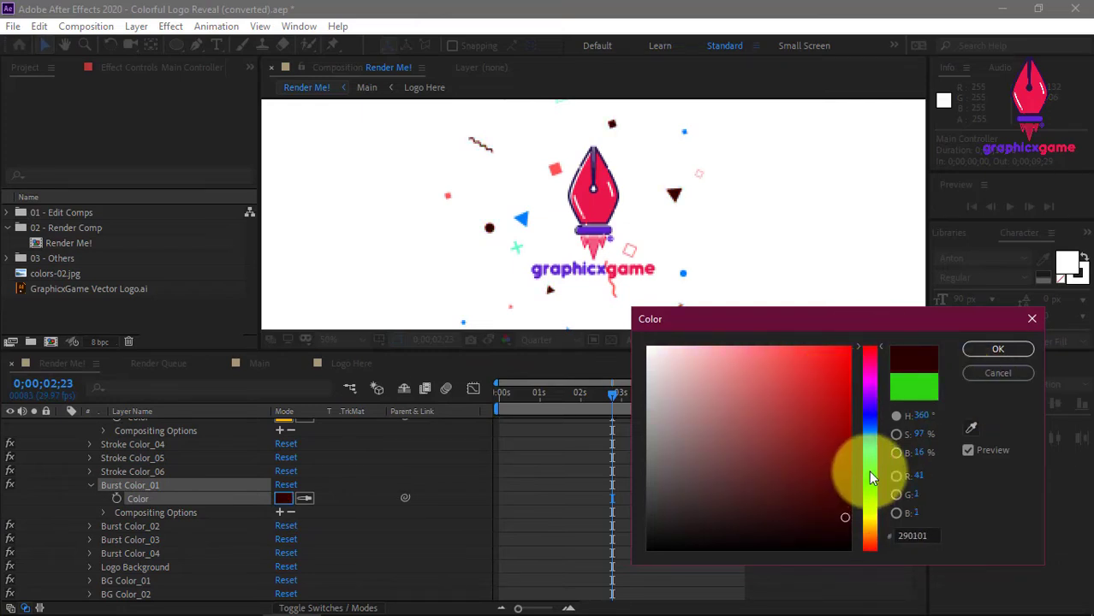
left_click(870, 495)
left_click_drag(840, 411, 850, 354)
left_click(869, 390)
left_click_drag(805, 384, 764, 372)
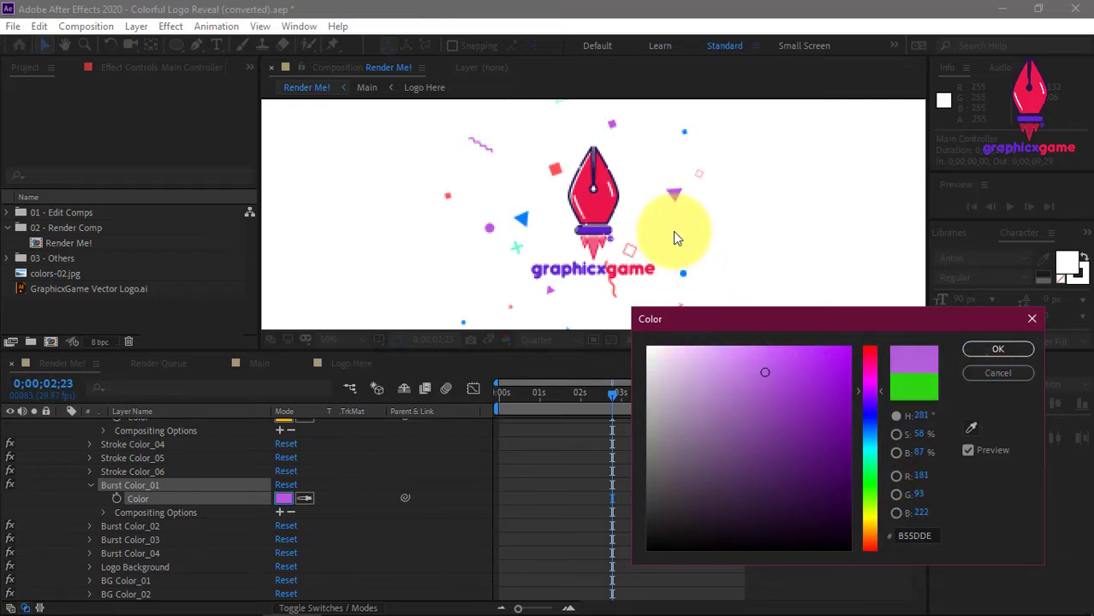
left_click(978, 350)
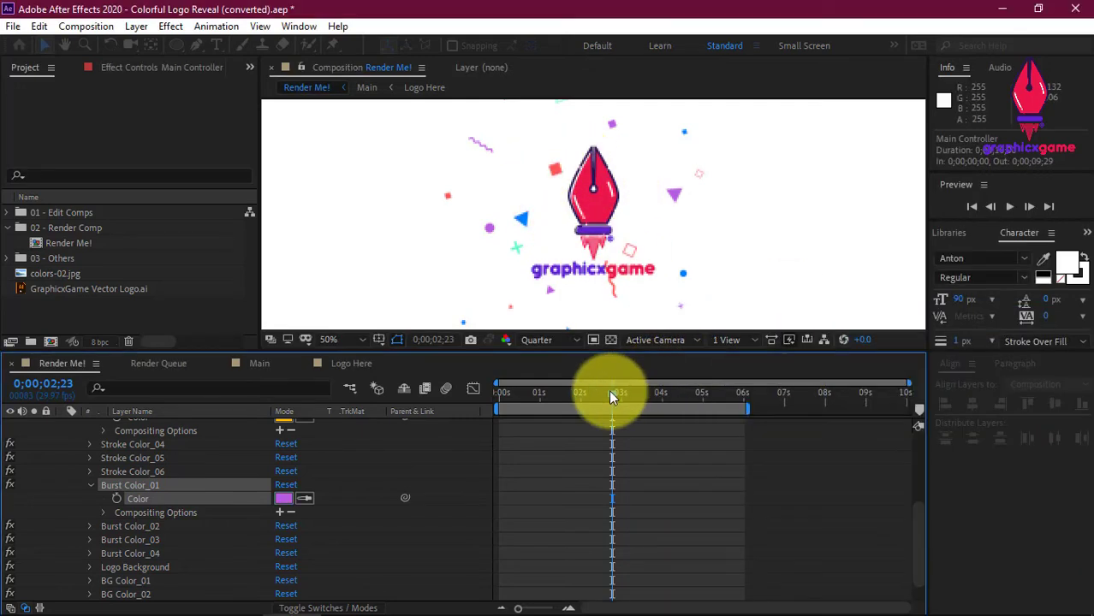
Check the bursts at 0;00;01;29, collapse Main Controller and clear the layer selection.
left_click(725, 394)
left_click_drag(725, 393, 577, 395)
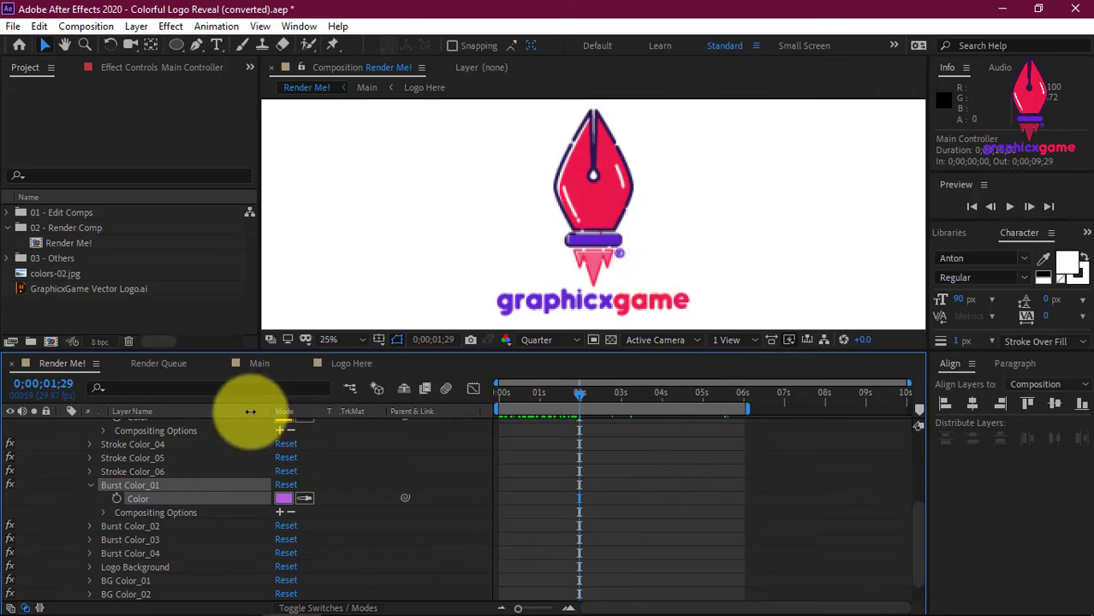
key("comma")
key("comma")
scroll(129, 463, "up", 2)
scroll(110, 462, "up", 3)
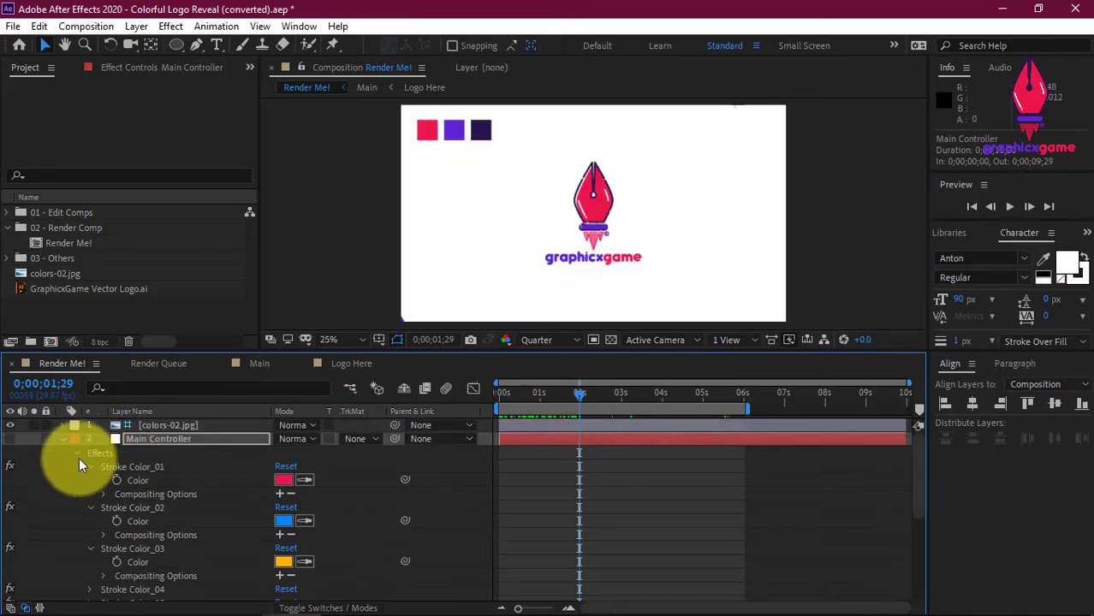
left_click(61, 439)
left_click_drag(95, 473, 207, 423)
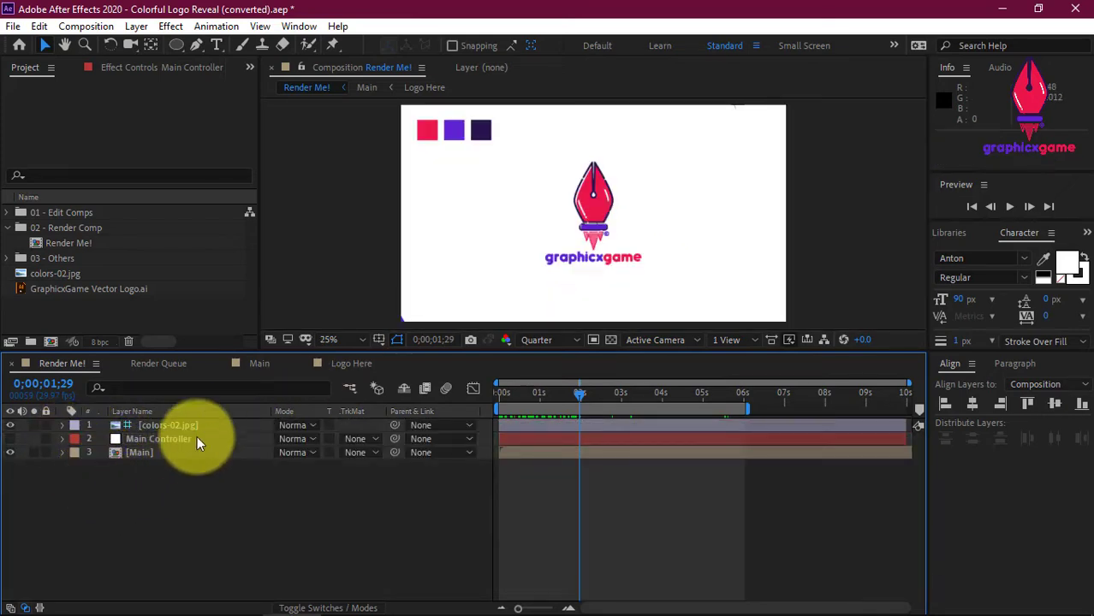
left_click(218, 504)
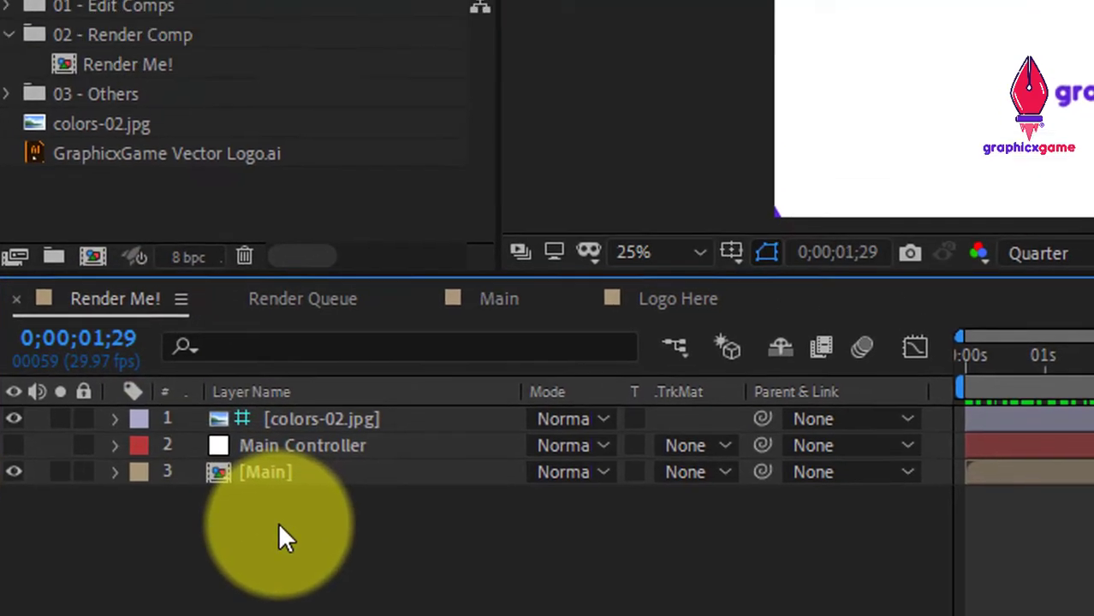
Add Render Me! to the Render Queue from the Composition menu as a Lossless Render Me!.avi item.
left_click(145, 53)
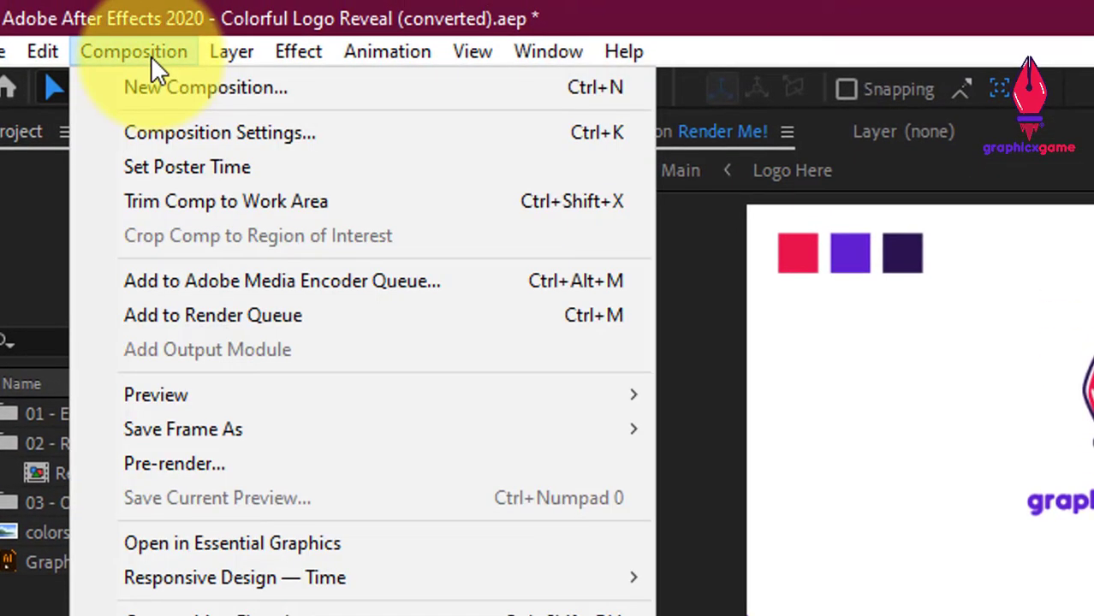
left_click(307, 316)
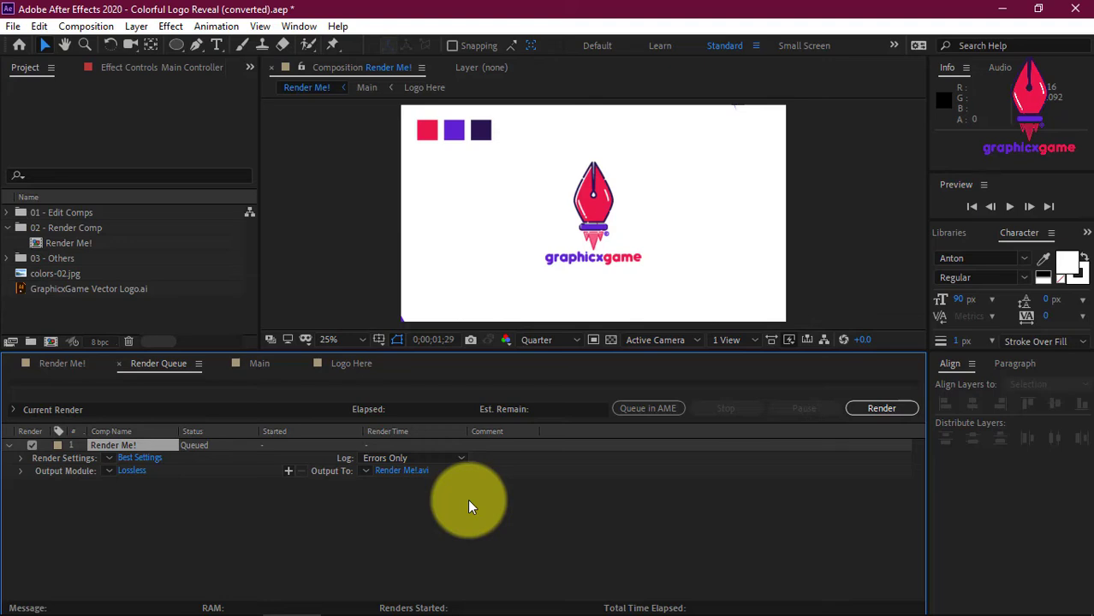
key("ctrl+alt+0")
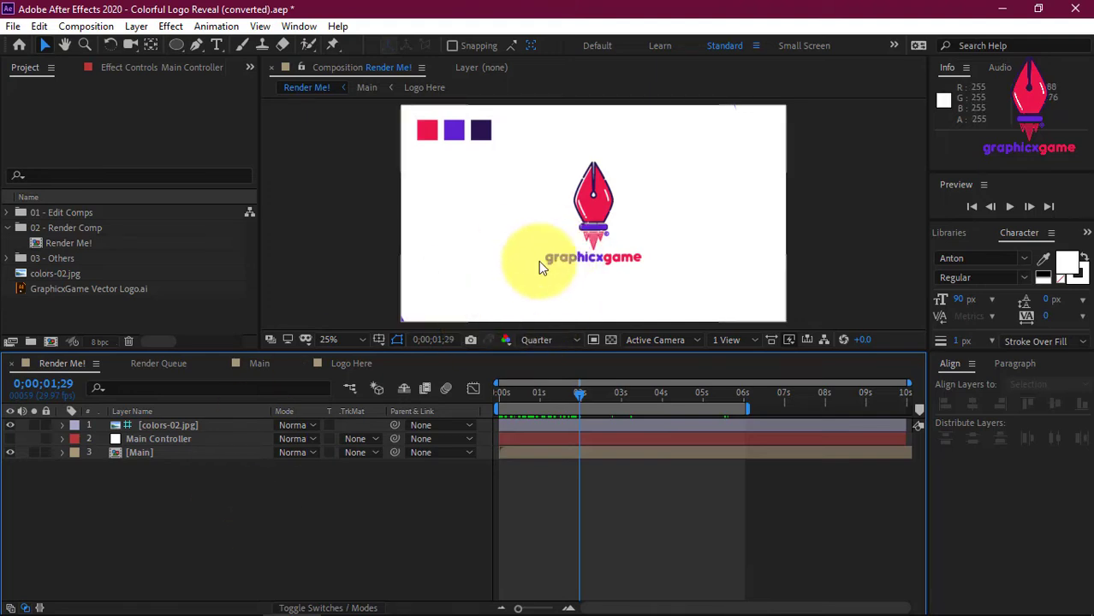
left_click(79, 28)
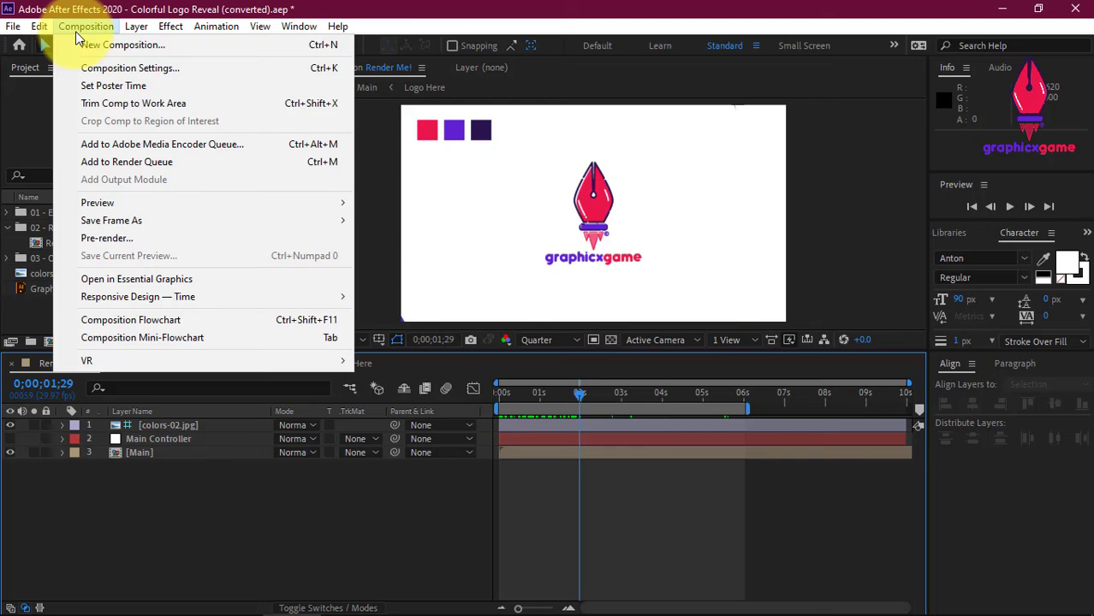
left_click(113, 162)
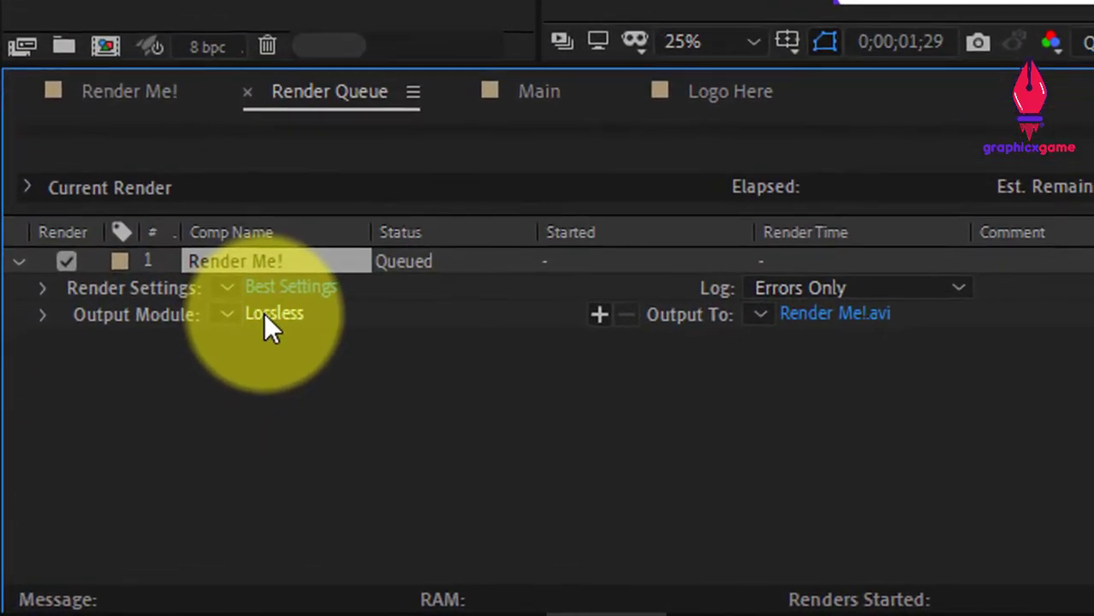
Switch the Render Me! output module format to QuickTime, writing Render Me!.mov, and start the render.
left_click(272, 314)
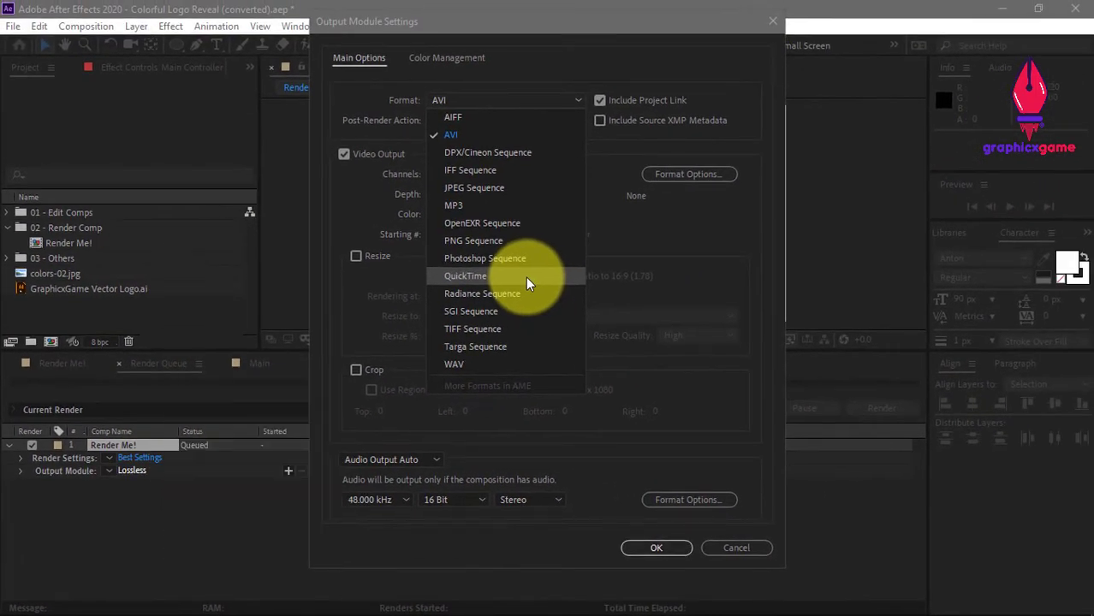
left_click(525, 276)
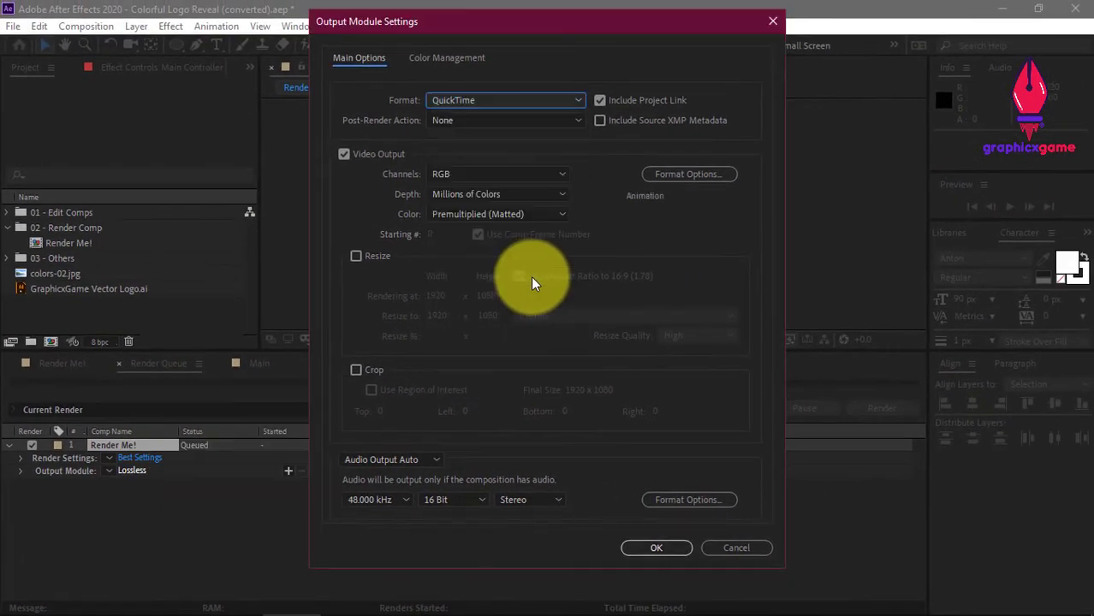
left_click(458, 107)
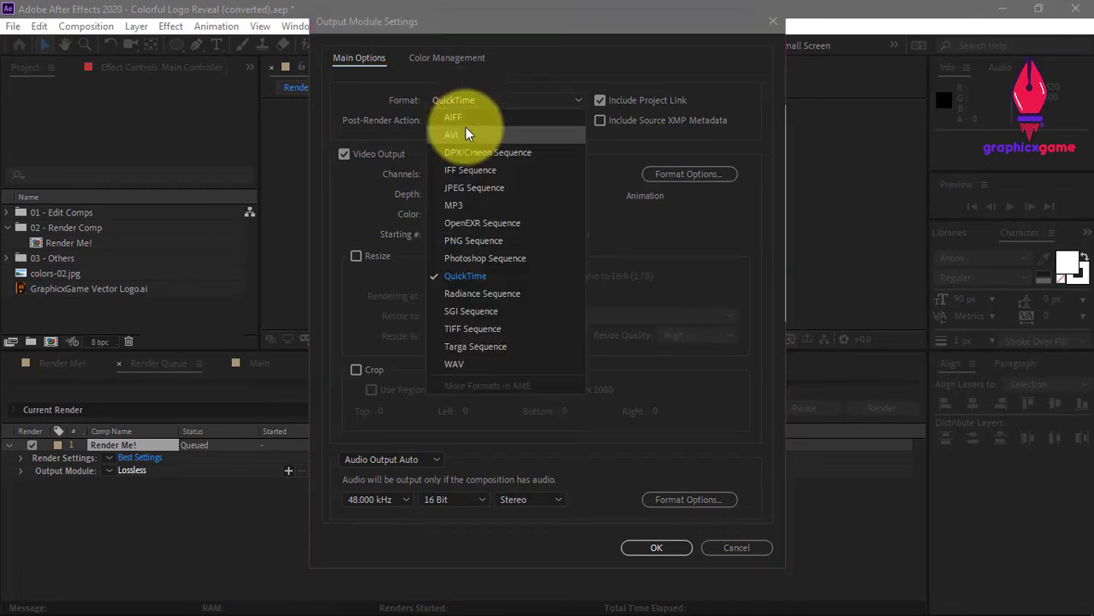
left_click(464, 130)
left_click(453, 101)
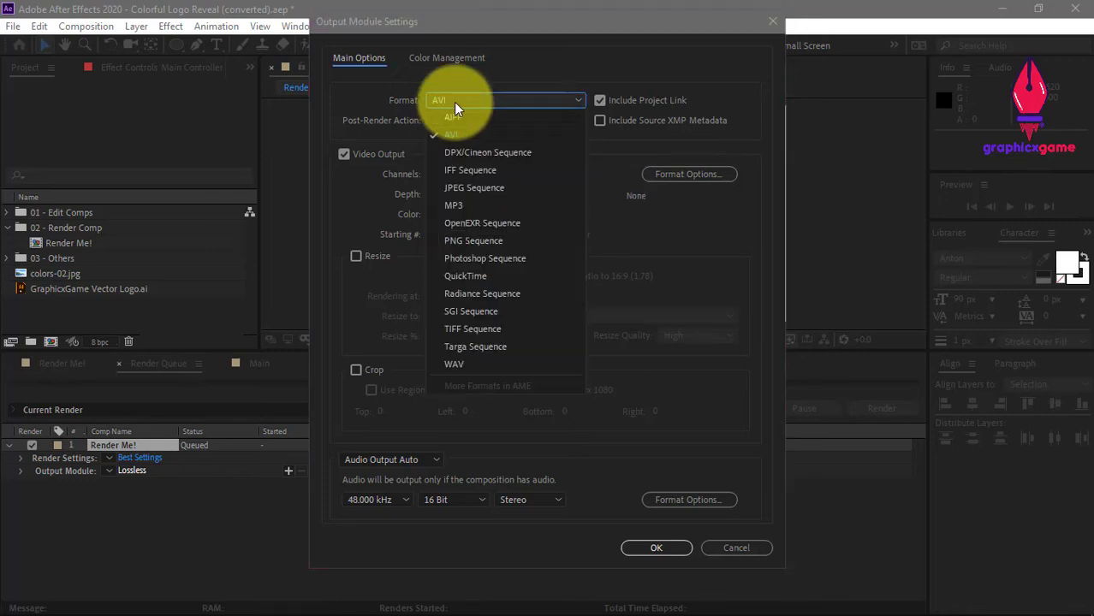
left_click(494, 275)
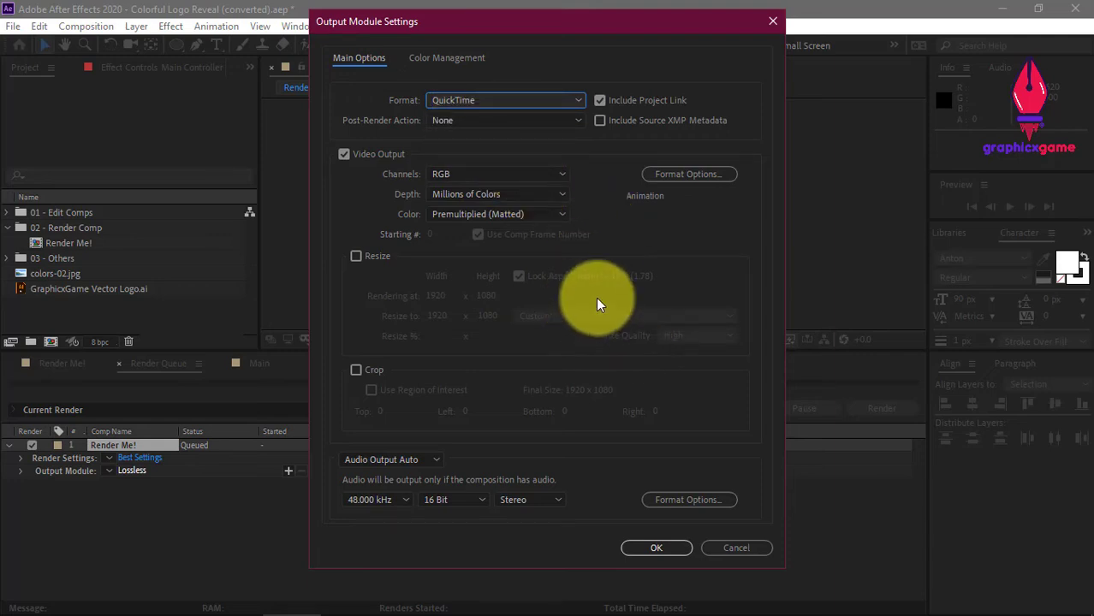
left_click(535, 101)
left_click(522, 274)
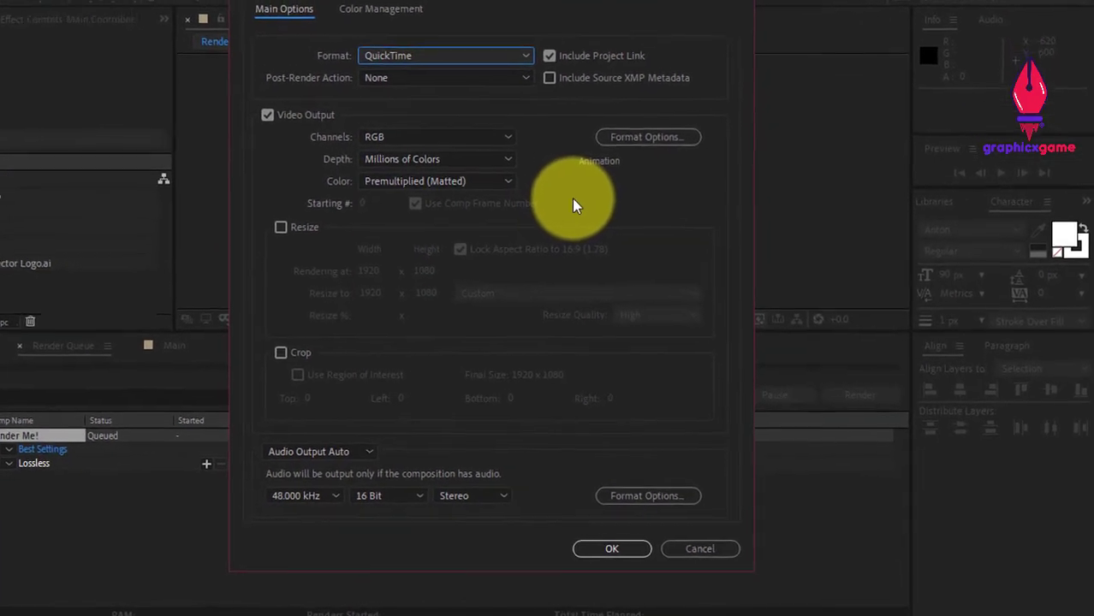
left_click(539, 549)
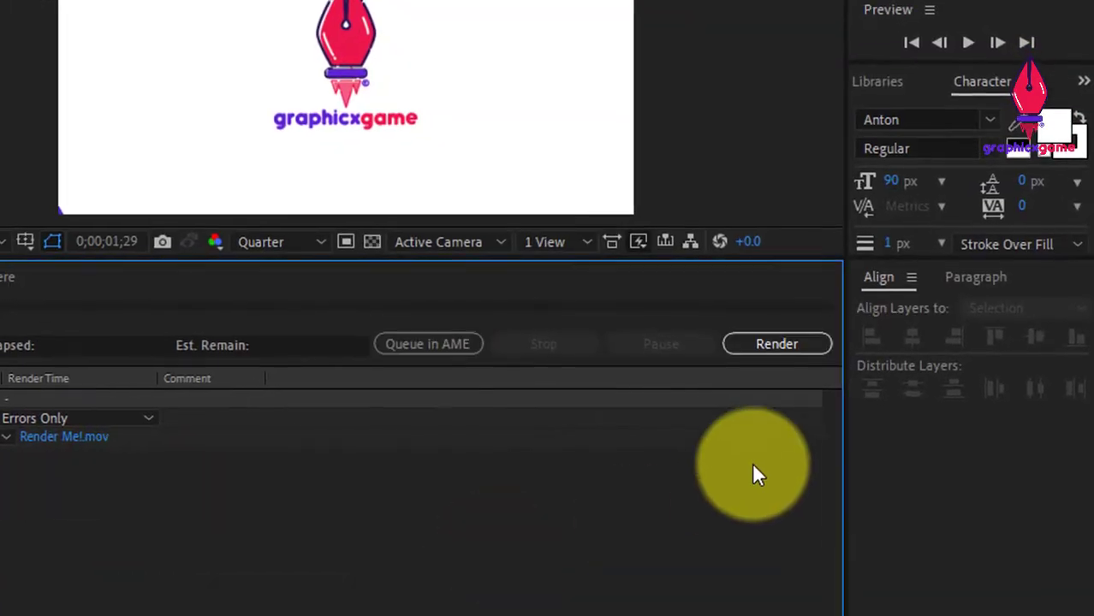
left_click(776, 355)
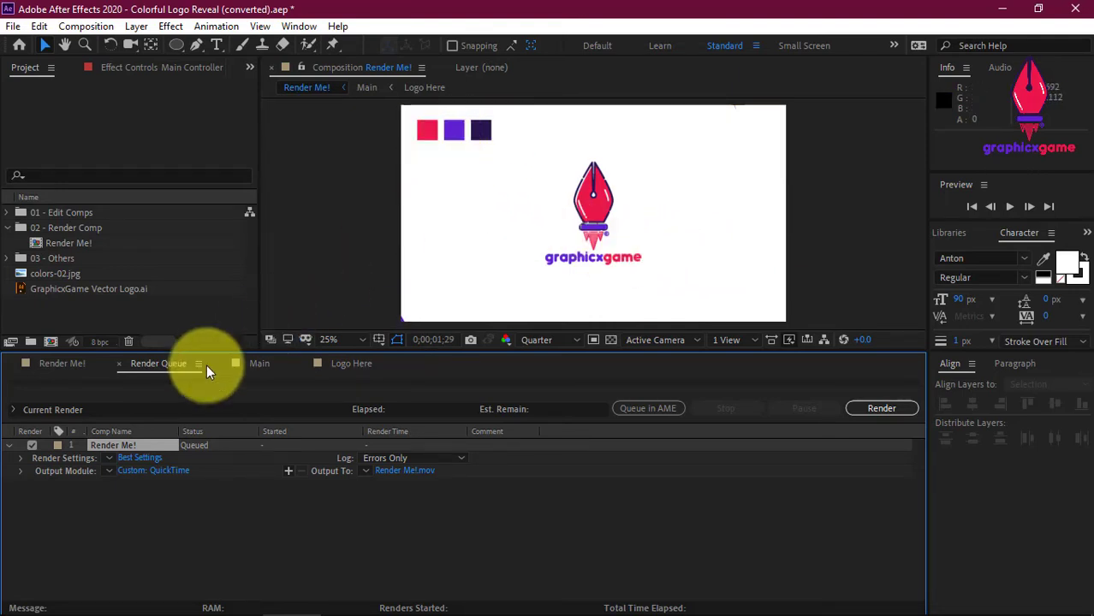
Hide the Main Controller layer in the Render Me! timeline.
left_click(84, 364)
left_click(146, 425)
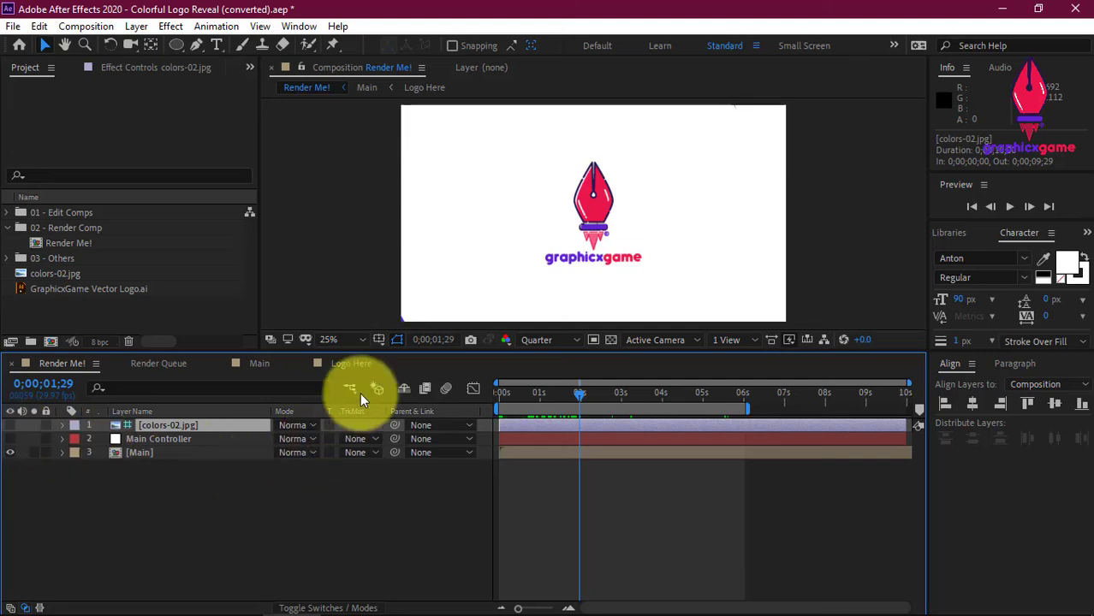
left_click(10, 438)
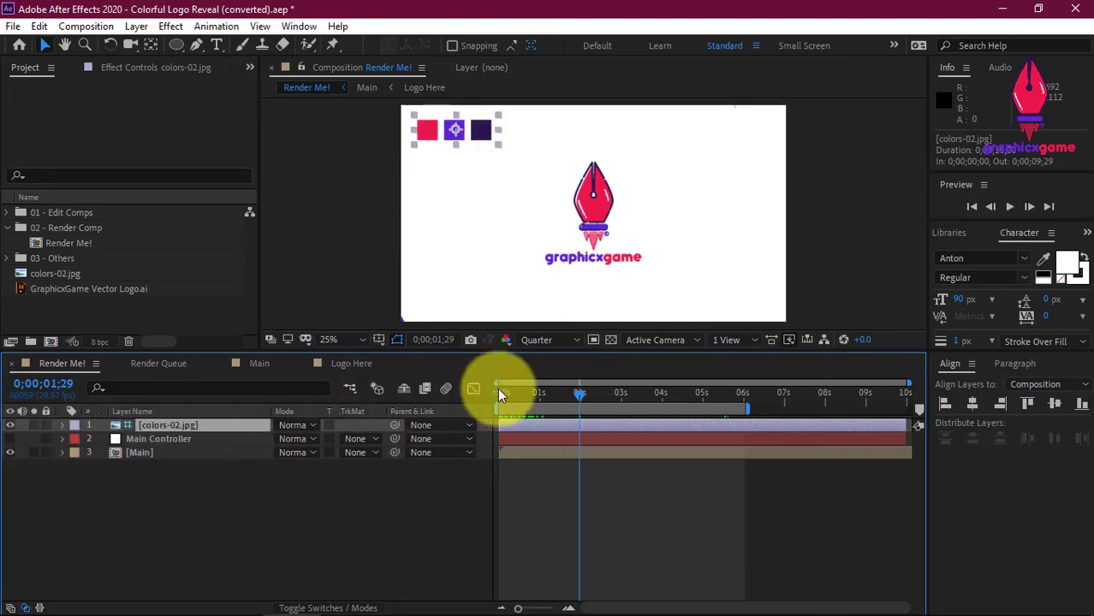
Add the Logo Here composition to the Render Queue with Ctrl+M.
left_click(252, 364)
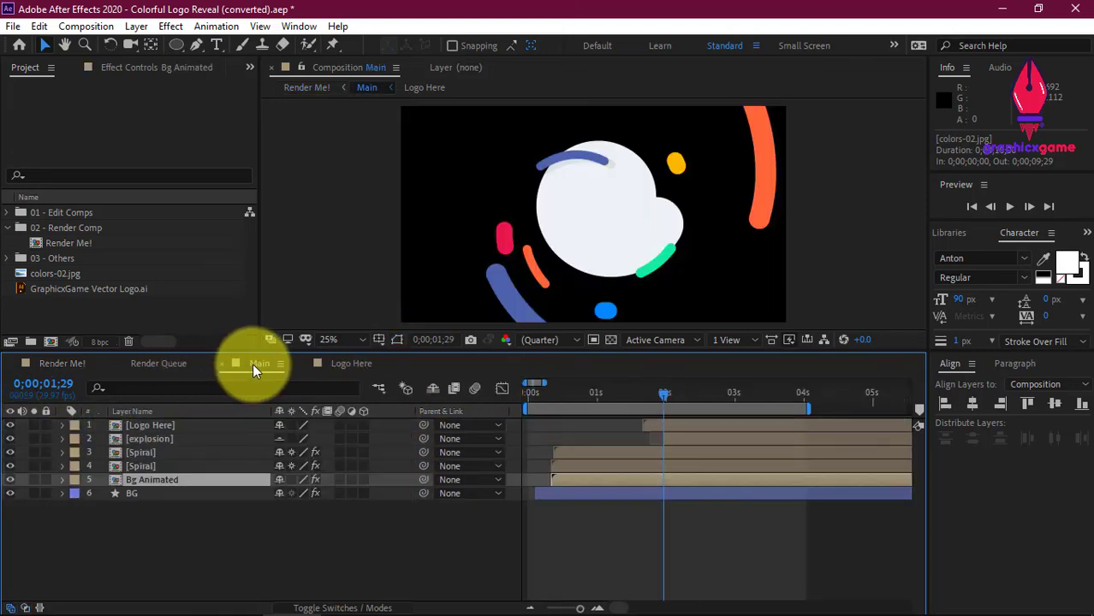
left_click(351, 363)
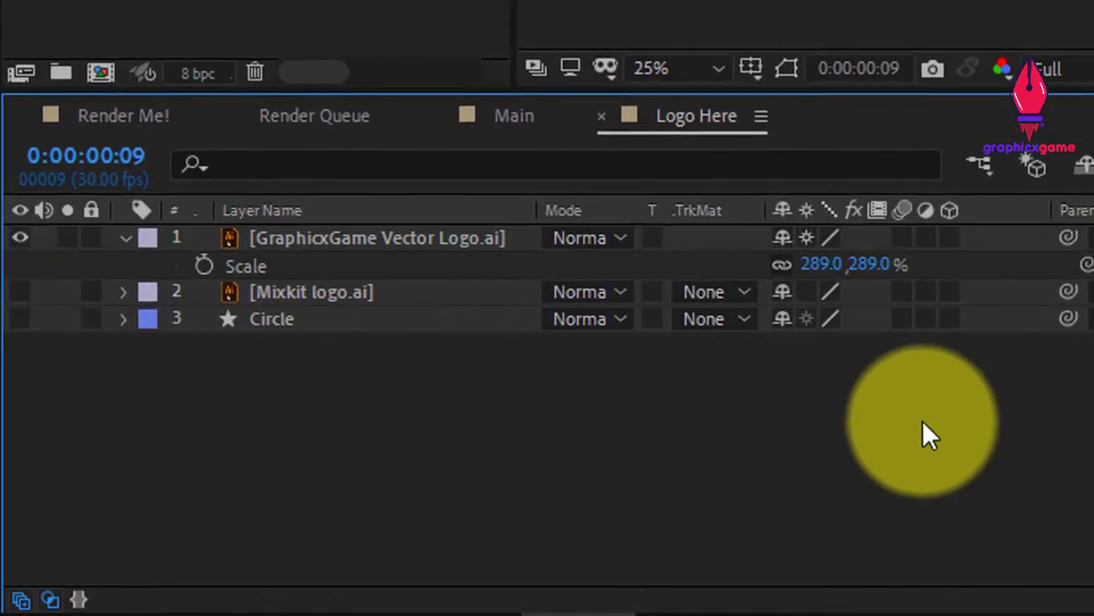
key("alt+c")
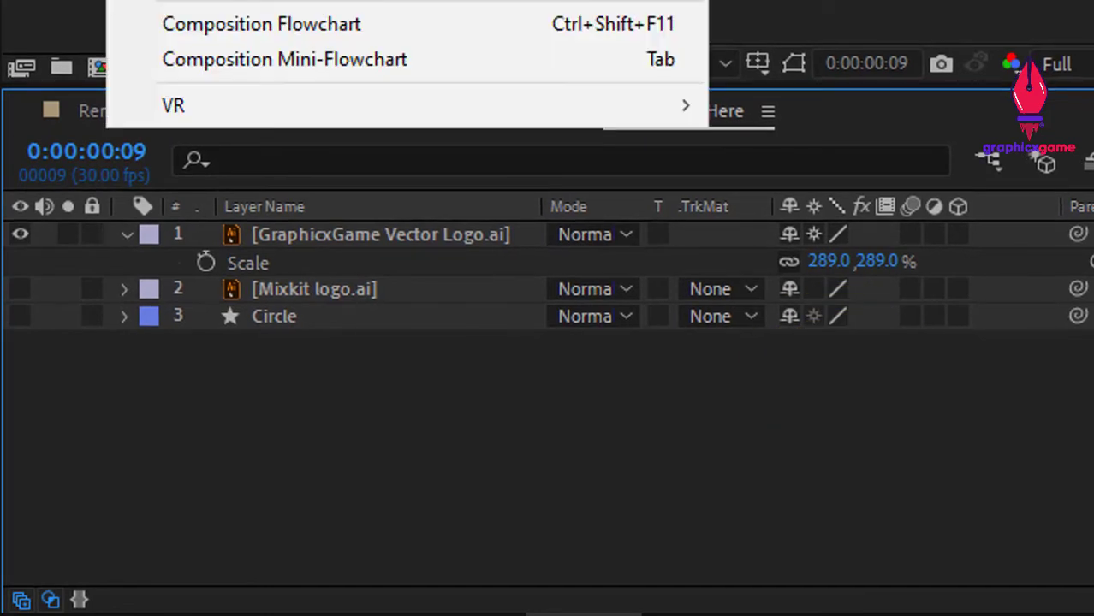
key("ctrl+m")
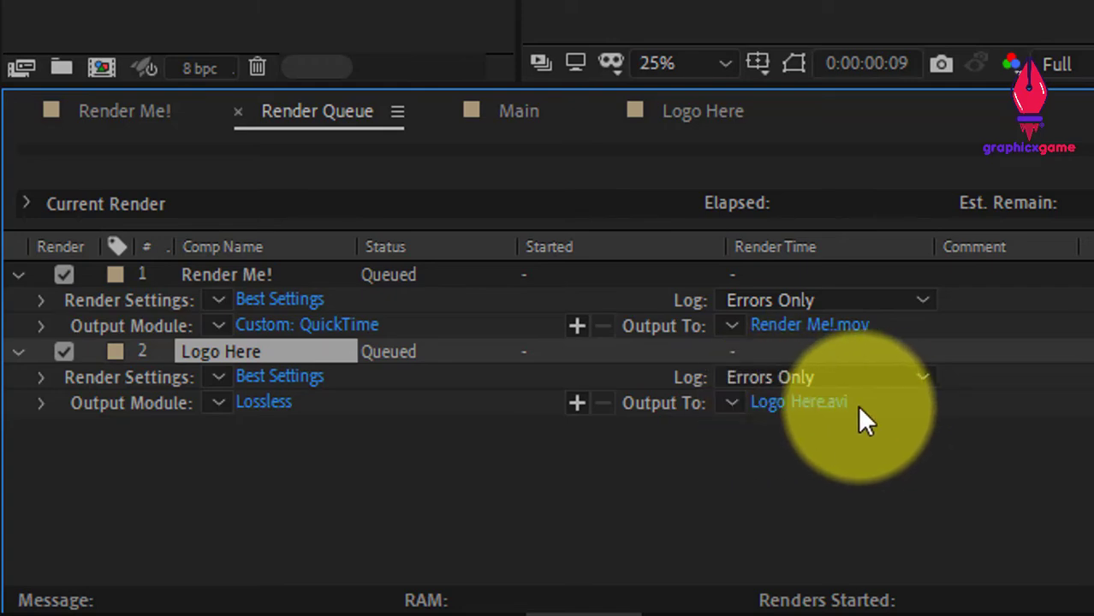
left_click(123, 113)
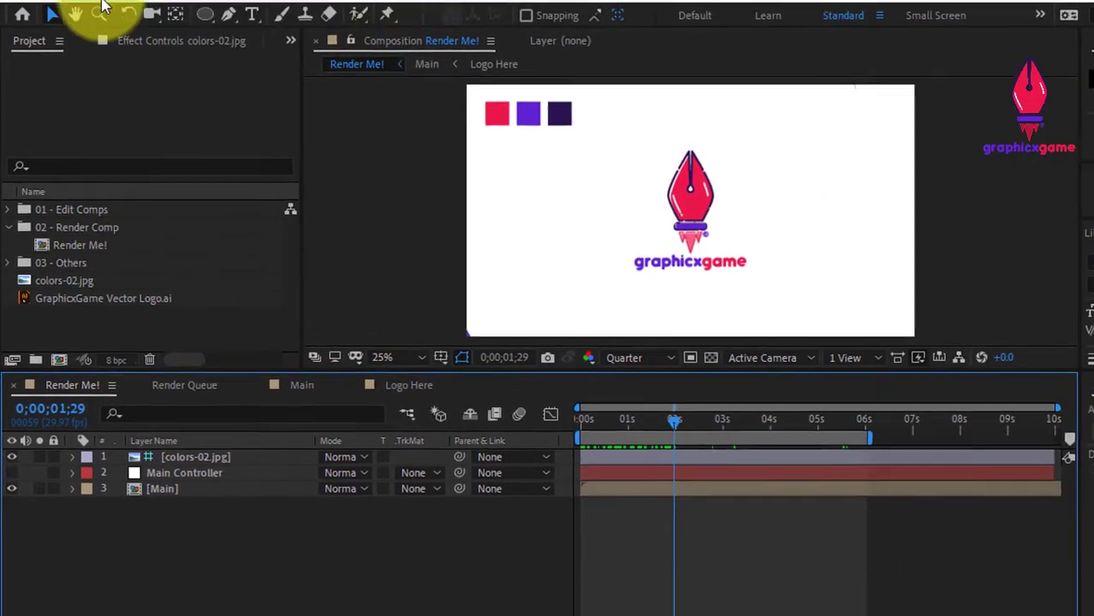
Queue Render Me! a second time from the Composition menu.
left_click(95, 26)
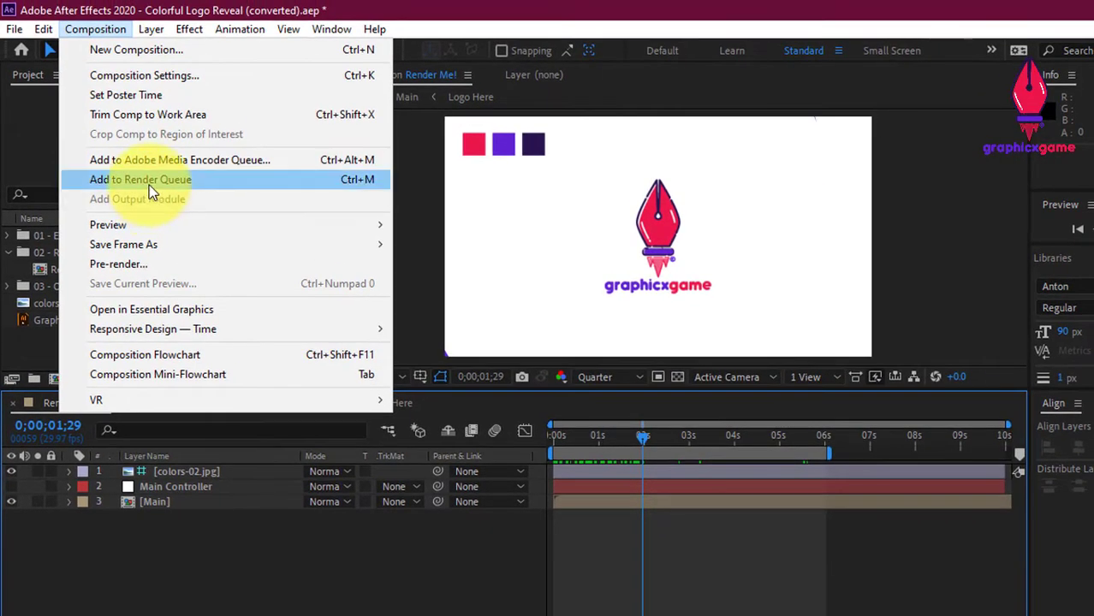
left_click(149, 185)
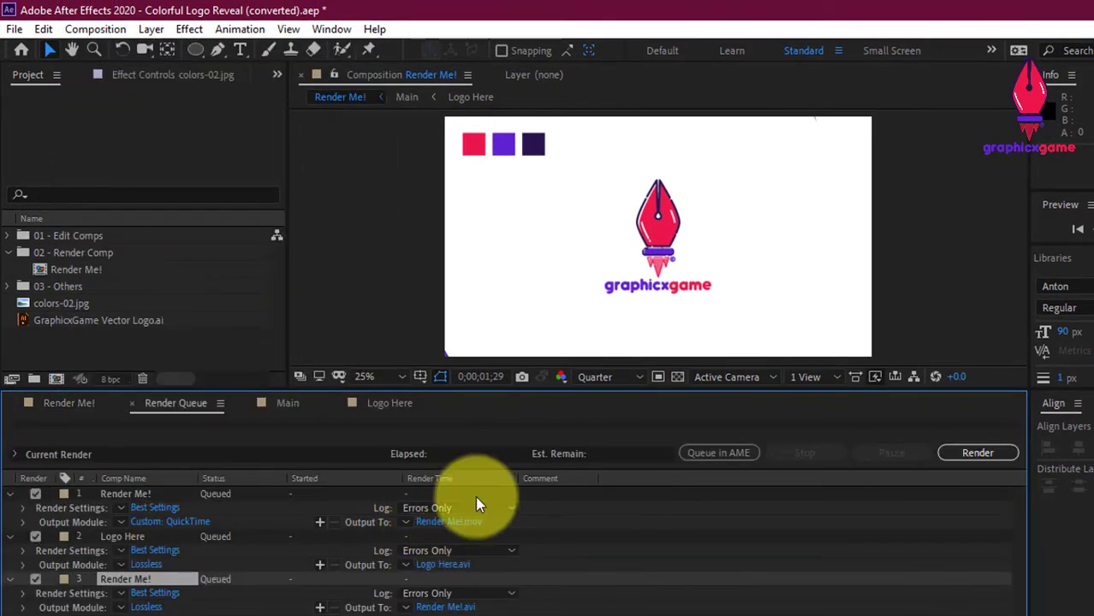
left_click(78, 401)
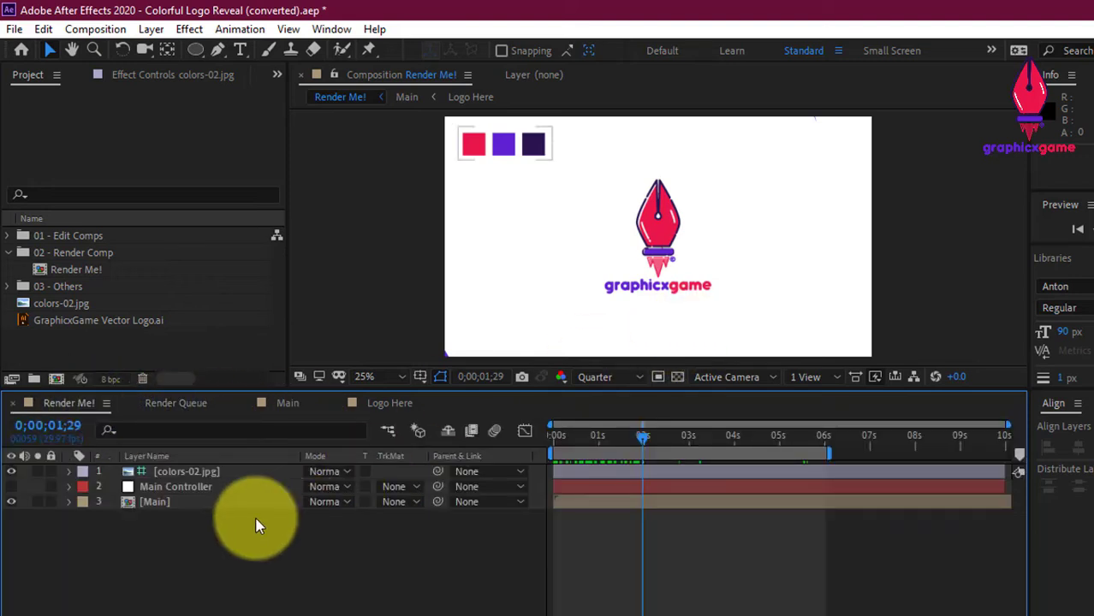
Open Main, hide Bg Animated and BG, show the transparency grid, and queue Main.
double_click(161, 508)
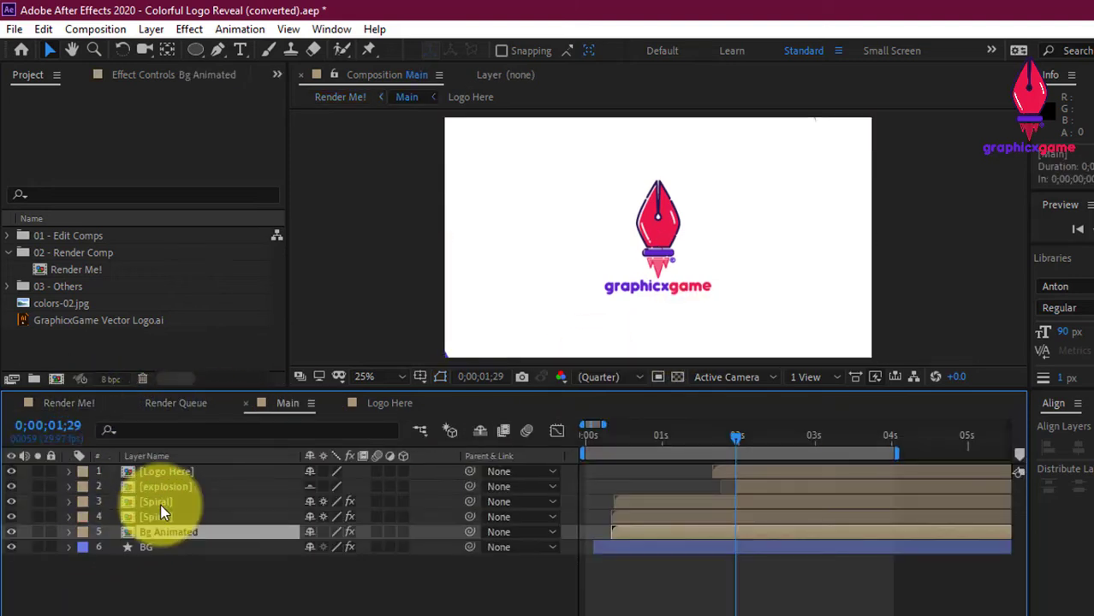
left_click_drag(11, 532, 11, 548)
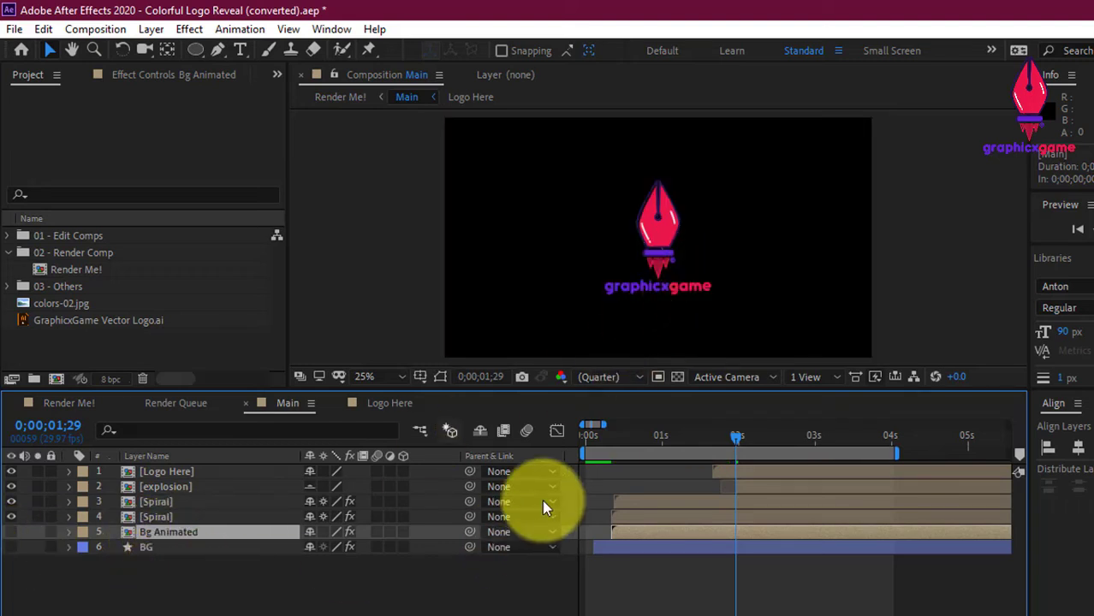
left_click(677, 376)
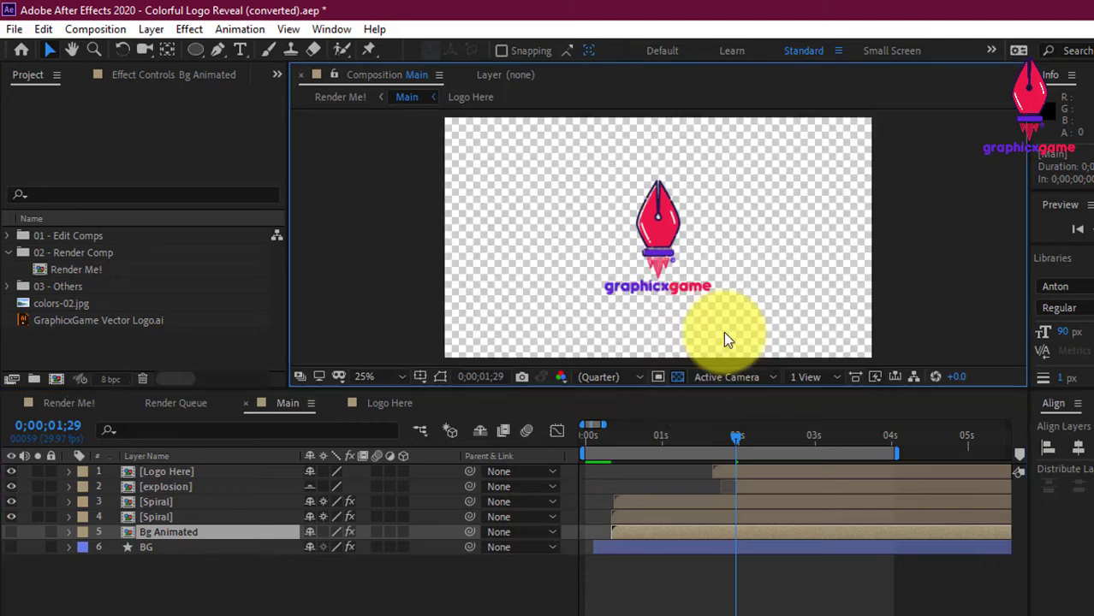
mouse_move(734, 439)
left_mouse_down()
mouse_move(626, 438)
mouse_move(742, 449)
left_mouse_up()
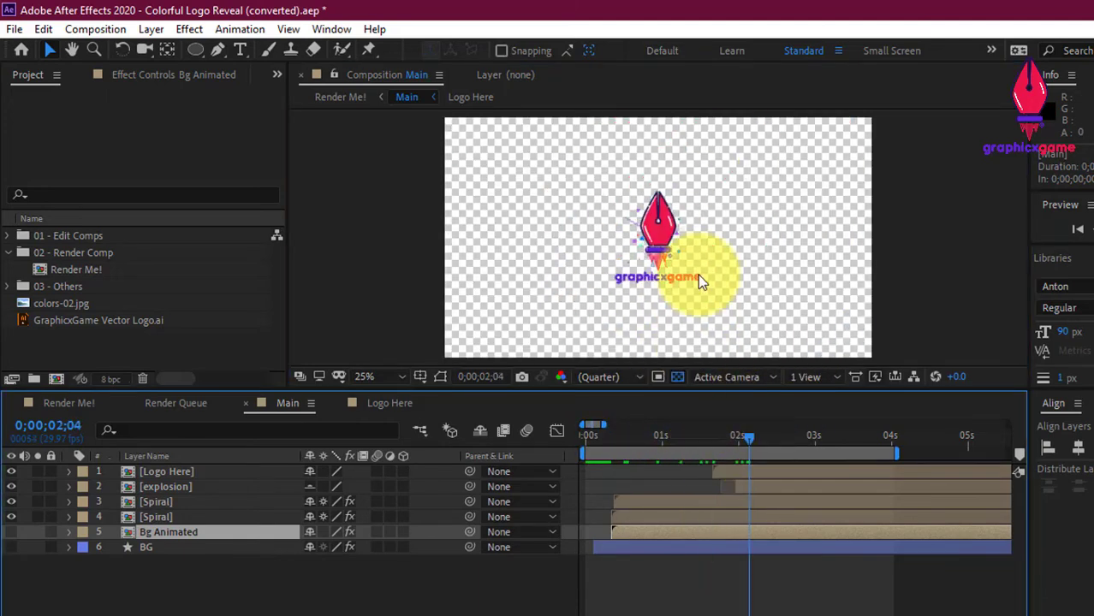
left_click(95, 29)
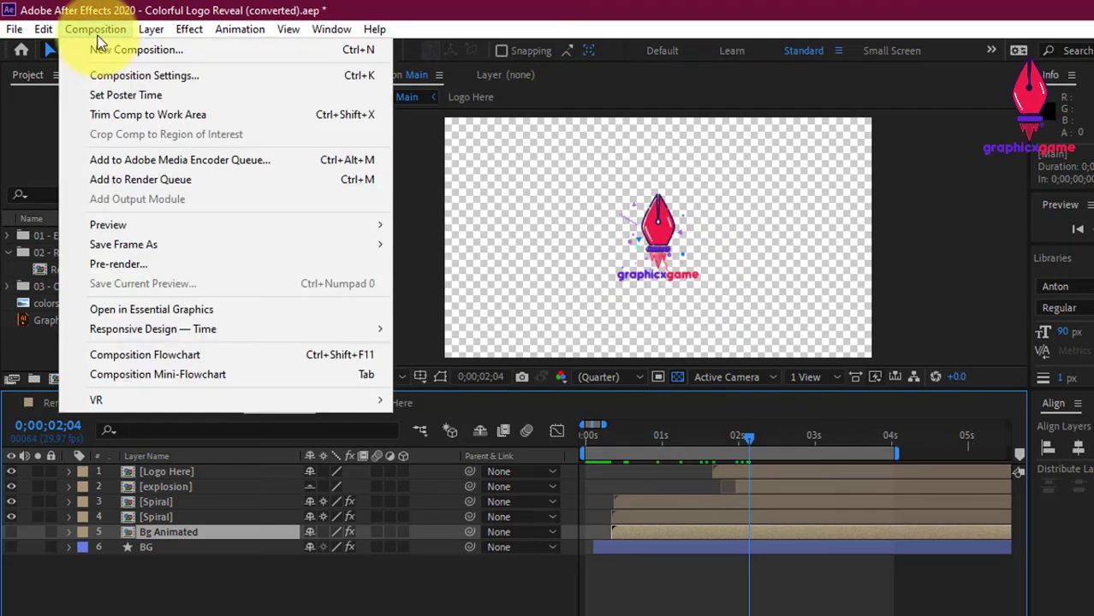
left_click(190, 183)
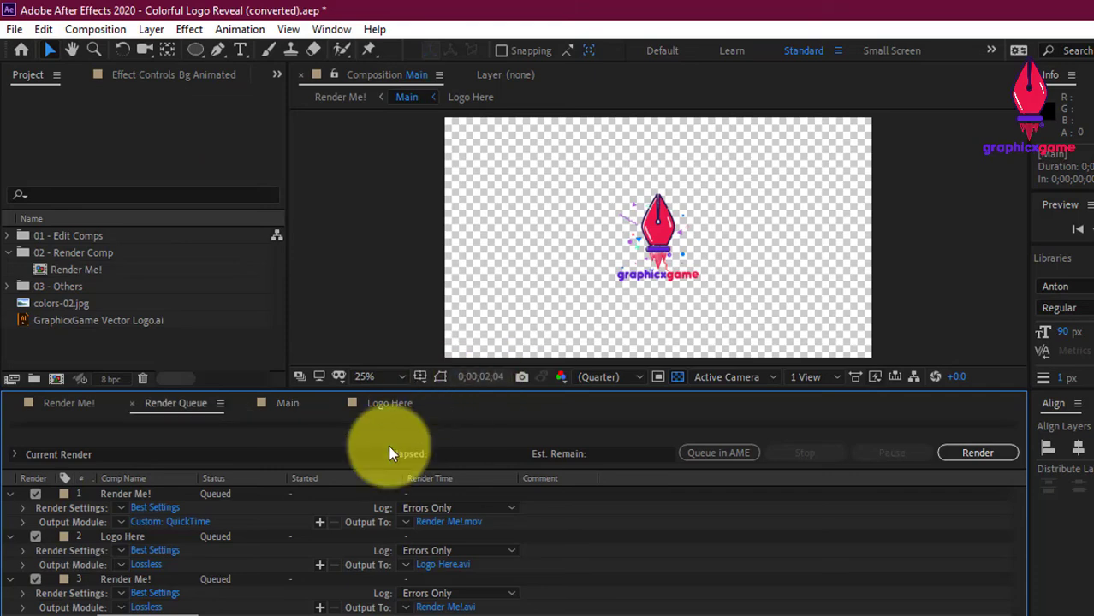
Set the Main output module to QuickTime with RGB + Alpha channels, writing Main.mov.
left_click(145, 607)
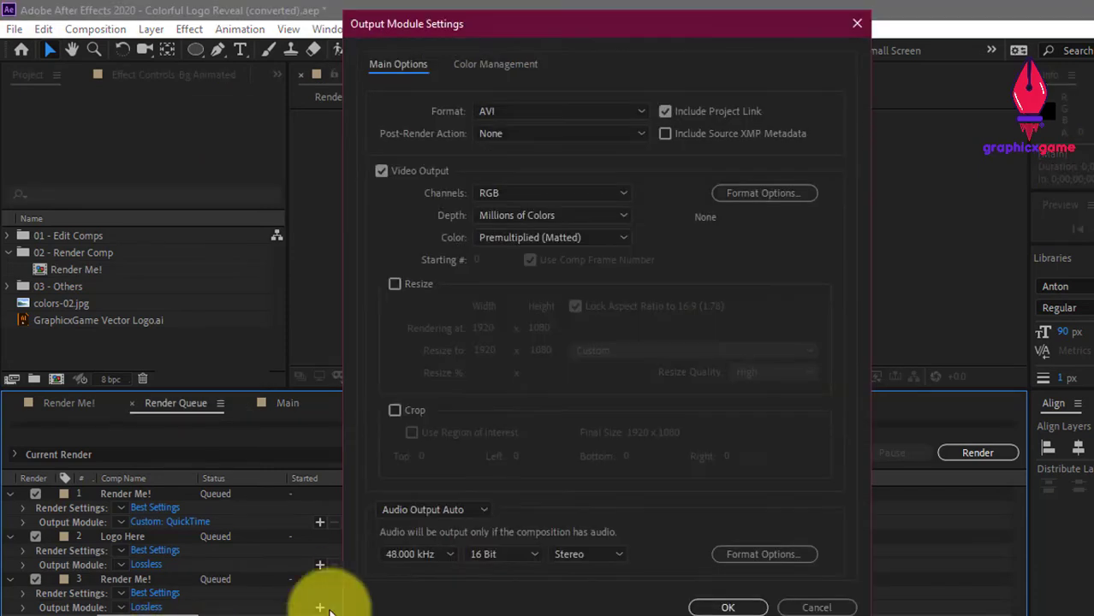
left_click(562, 111)
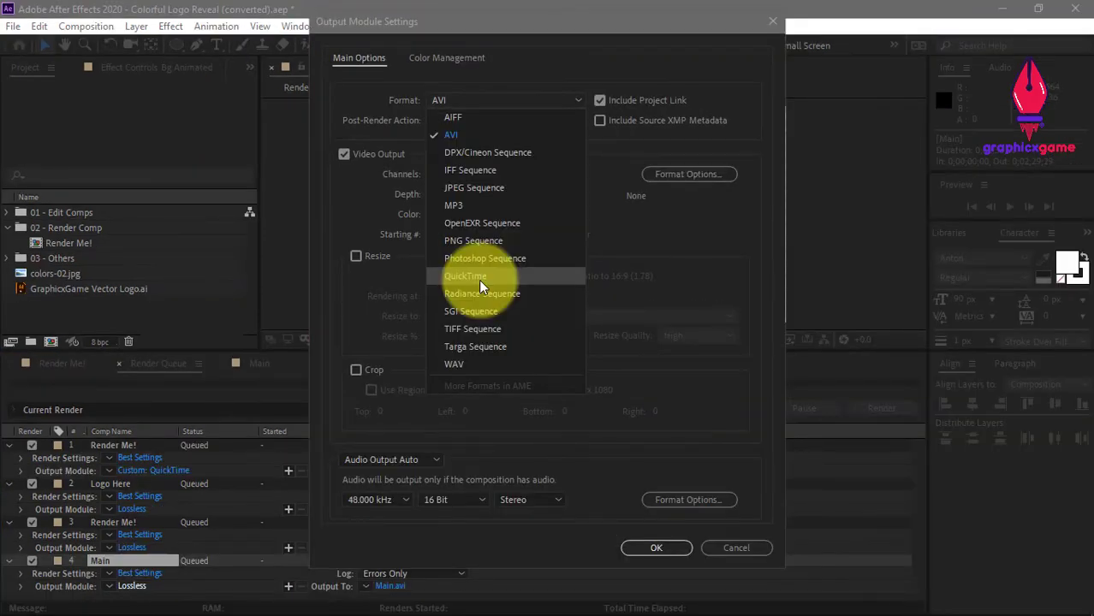
left_click(478, 279)
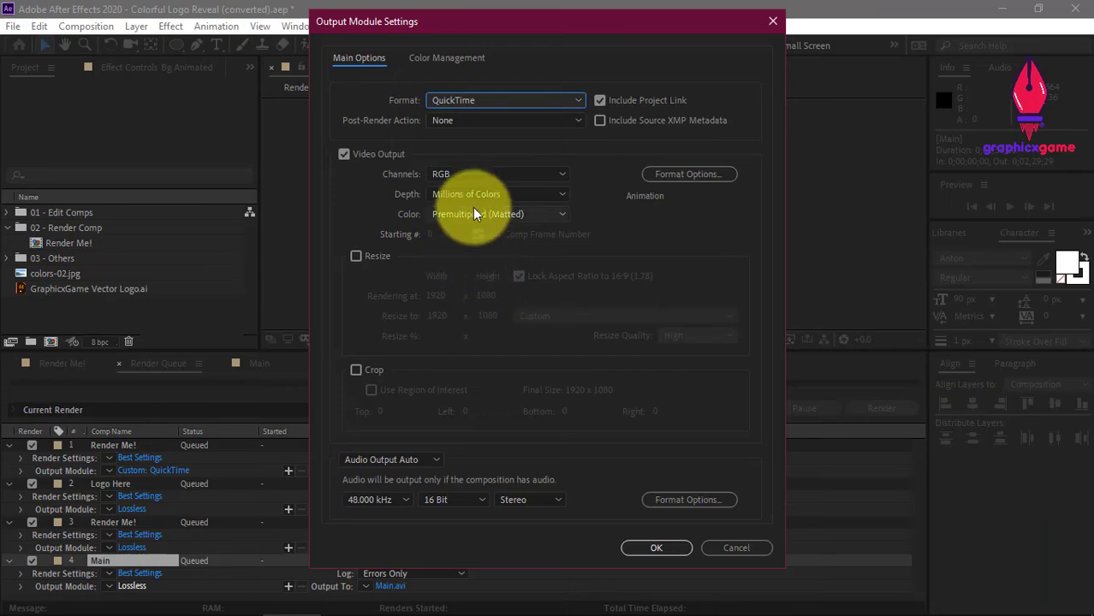
left_click(468, 175)
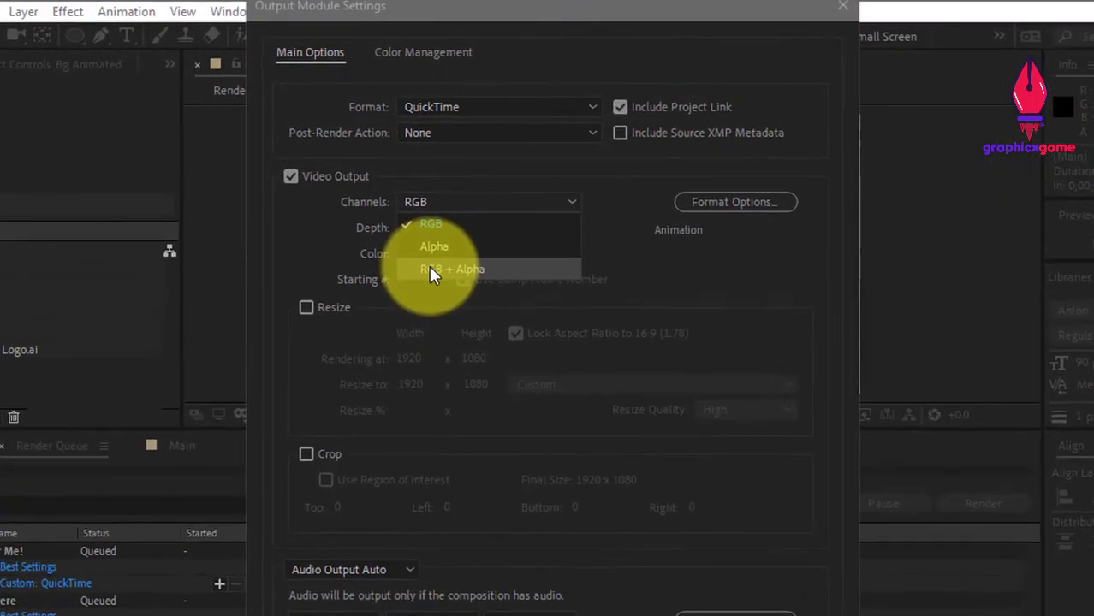
left_click(462, 311)
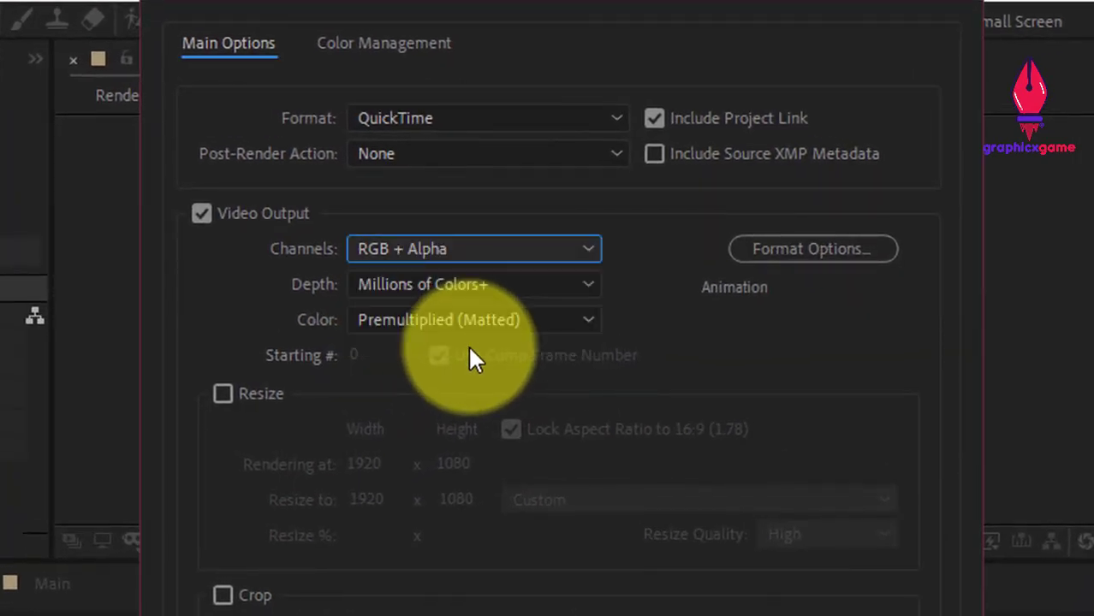
key("Return")
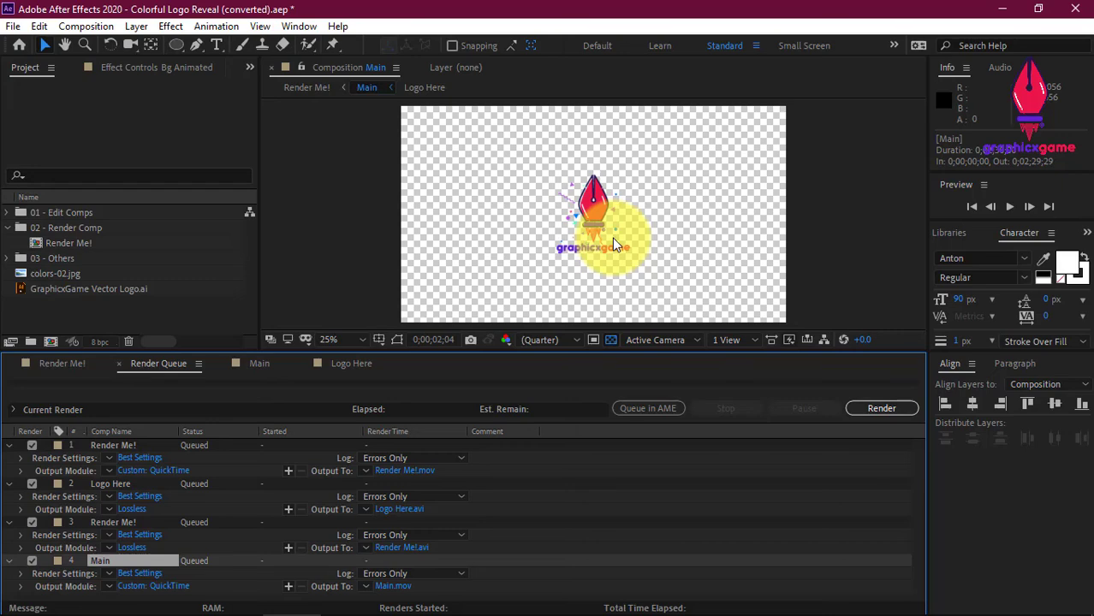
Preview Render Me!, scrub through the logo reveal and set a first work area end.
key("shift+Escape")
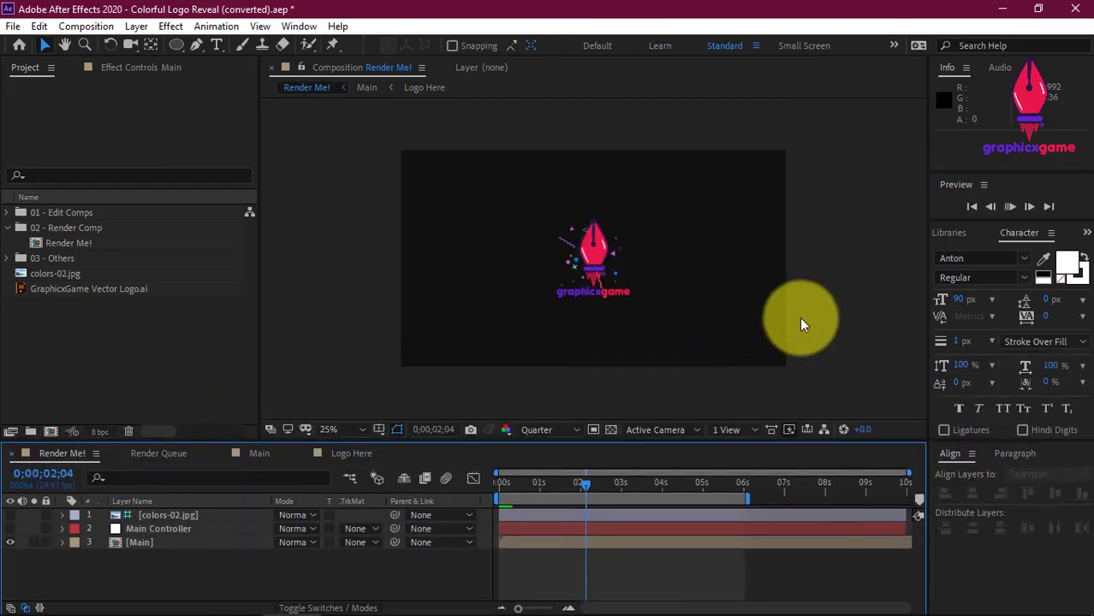
key("space")
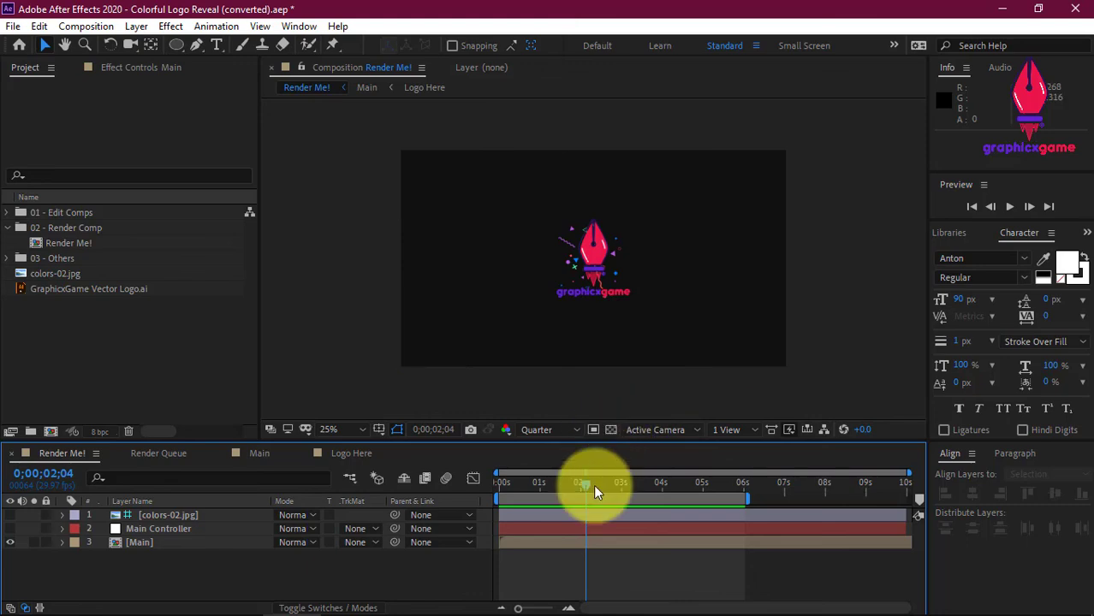
left_click_drag(593, 485, 657, 483)
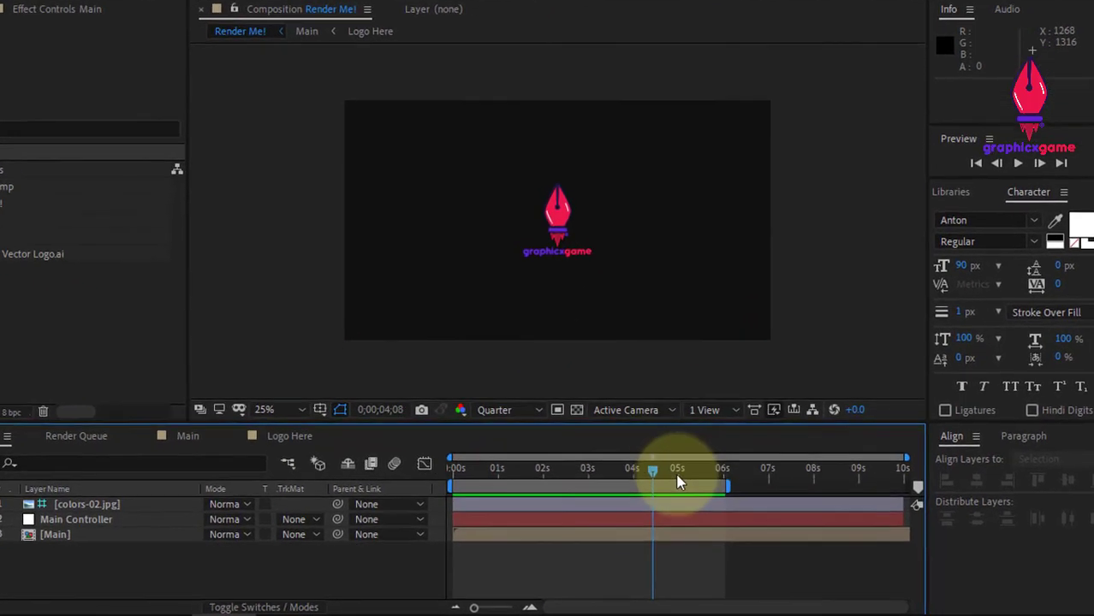
mouse_move(437, 435)
left_mouse_down()
mouse_move(452, 419)
mouse_move(517, 422)
left_mouse_up()
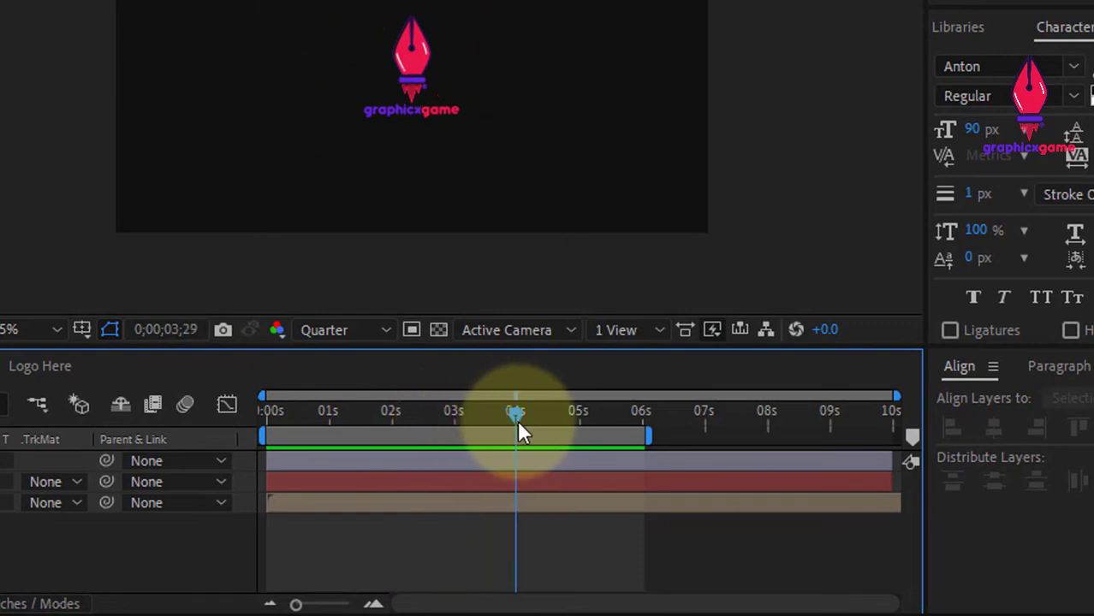
key("n")
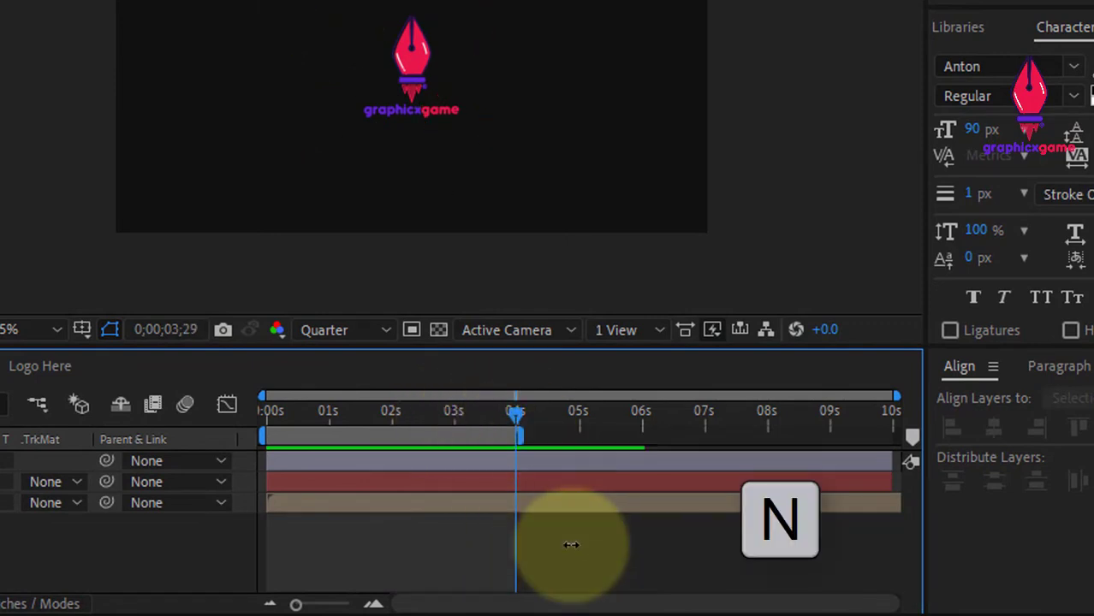
key("space")
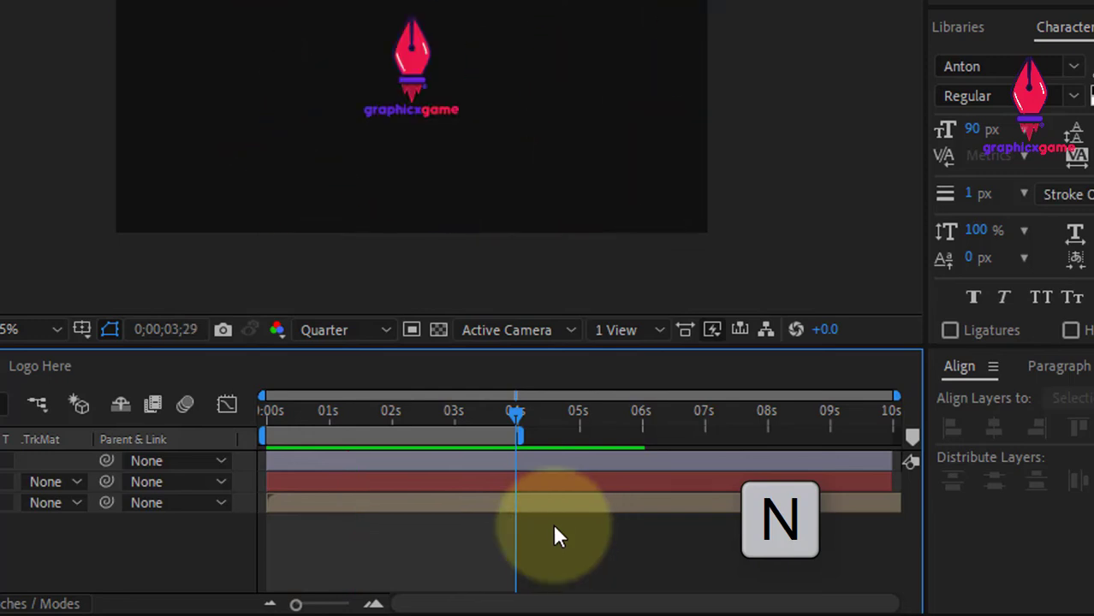
Move the work area end to 5;01 and preview the trimmed animation.
mouse_move(501, 435)
left_mouse_down()
mouse_move(531, 435)
mouse_move(483, 428)
mouse_move(586, 420)
left_mouse_up()
key("n")
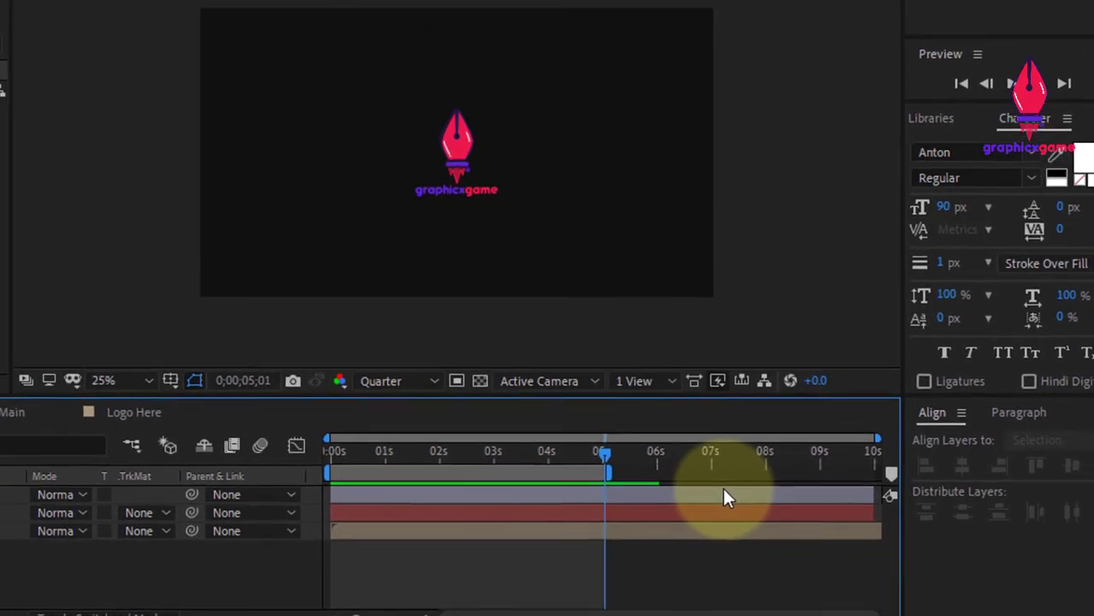
key("space")
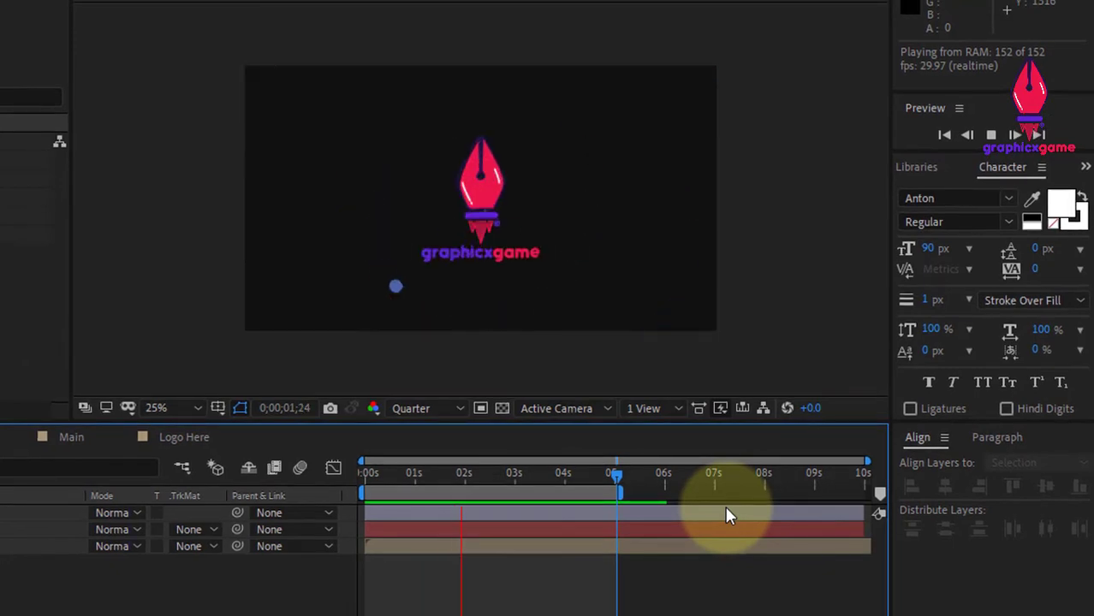